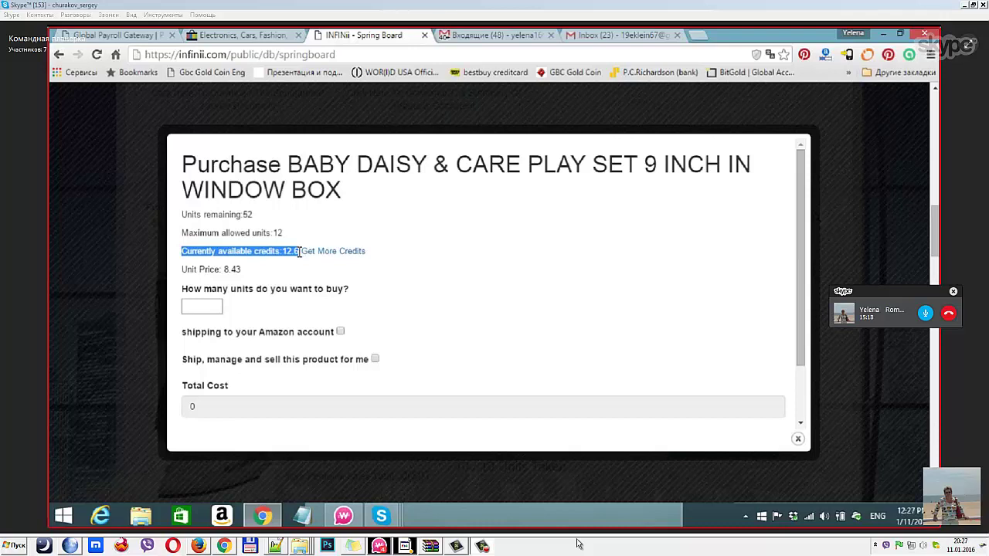
Step: Check the available credits and unit price, set the purchase quantity to 1, and enable "Ship, manage and sell this product for me"
{"action": "left_click", "coordinate": [298, 253]}
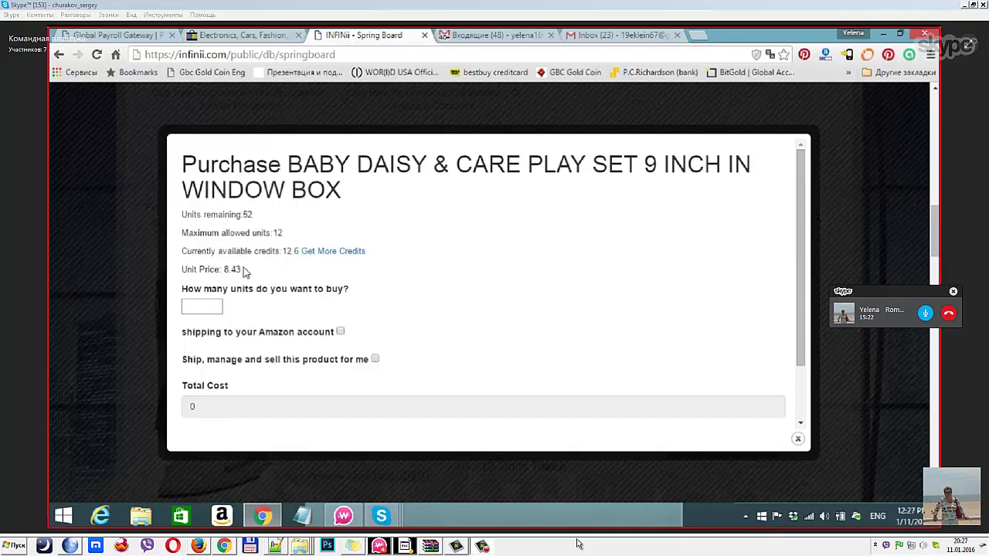
{"action": "left_click_drag", "start_coordinate": [241, 270], "coordinate": [179, 269]}
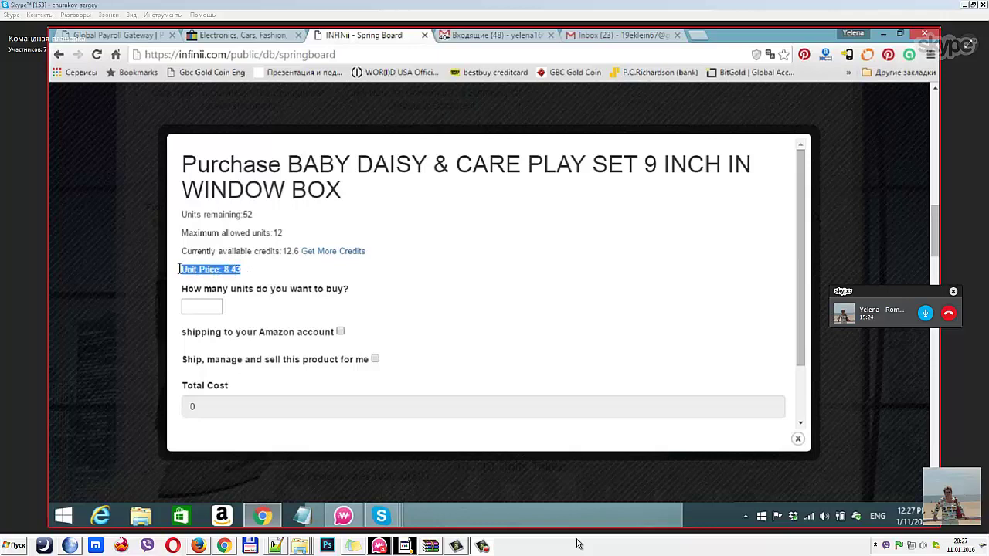
{"action": "left_click", "coordinate": [196, 306]}
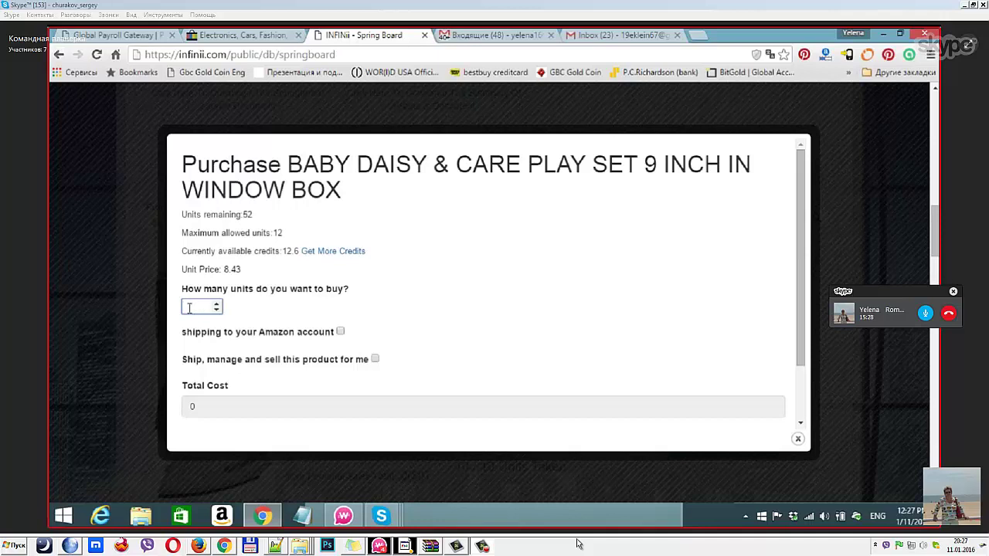
{"action": "type", "text": "1"}
{"action": "left_click", "coordinate": [462, 306]}
{"action": "left_click", "coordinate": [375, 361]}
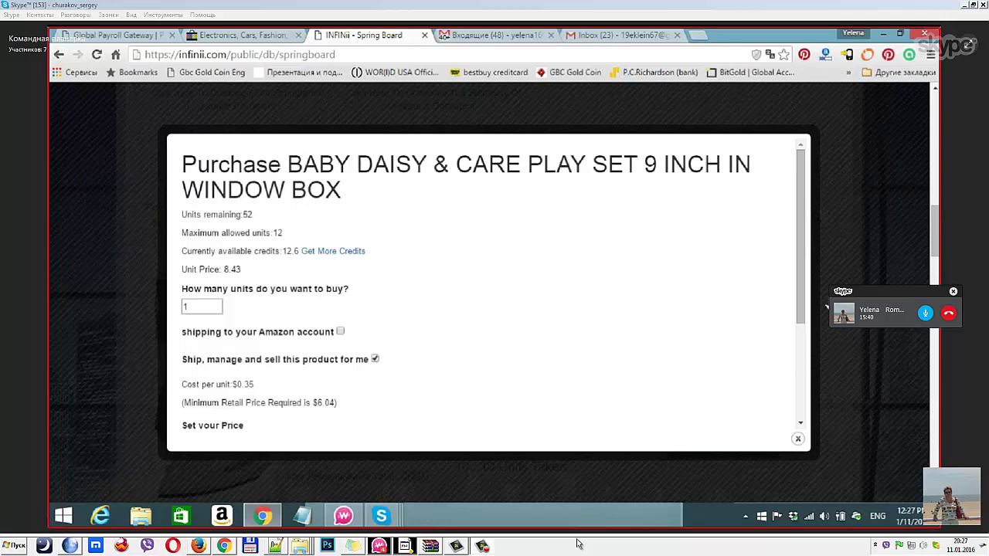
Step: Review the service cost per unit and set the retail price for the doll set to 15
{"action": "left_click_drag", "start_coordinate": [801, 296], "coordinate": [818, 347]}
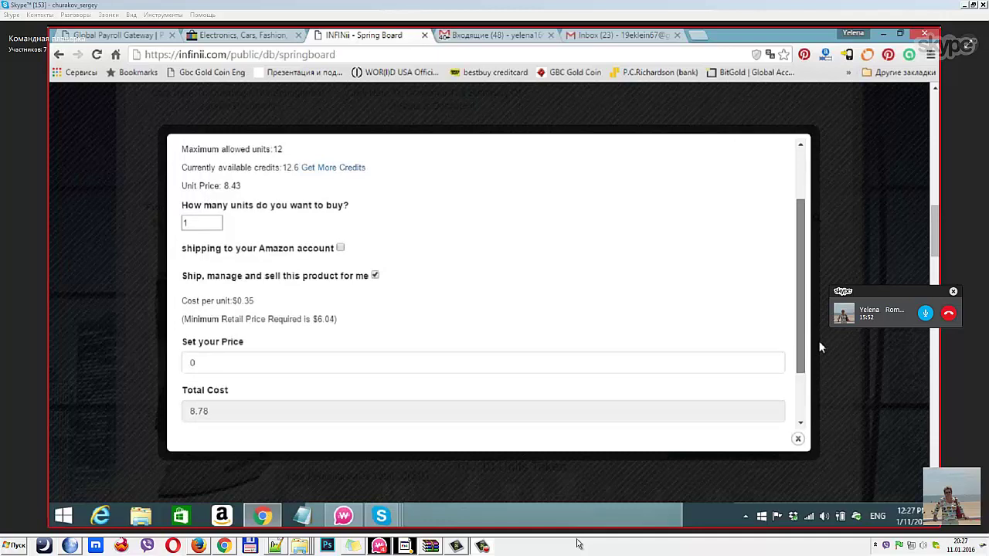
{"action": "mouse_move", "coordinate": [819, 347]}
{"action": "left_mouse_down"}
{"action": "mouse_move", "coordinate": [824, 365]}
{"action": "mouse_move", "coordinate": [823, 353]}
{"action": "left_mouse_up"}
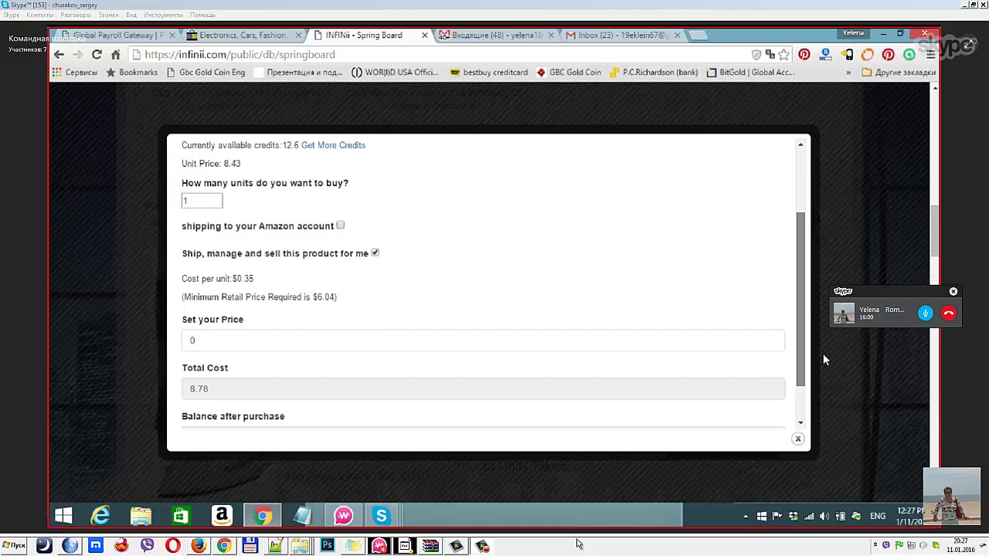
{"action": "left_click_drag", "start_coordinate": [823, 353], "coordinate": [822, 353]}
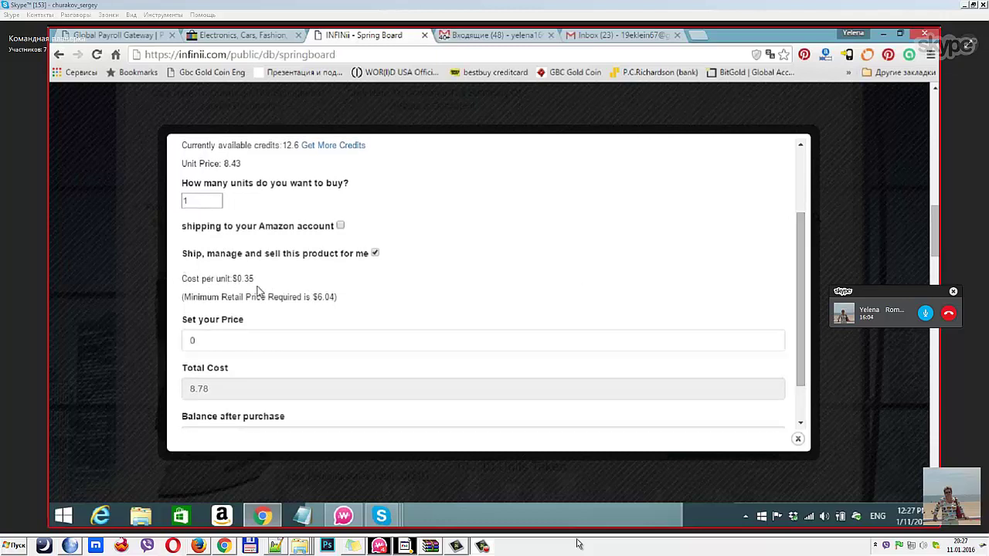
{"action": "left_click_drag", "start_coordinate": [255, 279], "coordinate": [231, 277]}
{"action": "left_click", "coordinate": [207, 340]}
{"action": "key", "text": "BackSpace"}
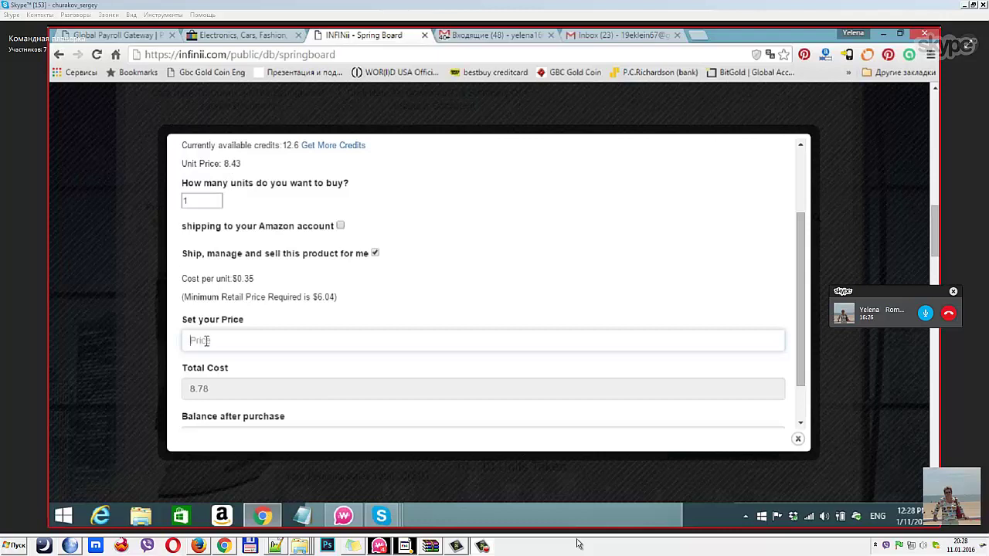
{"action": "type", "text": "15"}
Step: Review the order's costs and remaining balance, then submit the purchase and close the purchase form
{"action": "left_click", "coordinate": [801, 376]}
{"action": "left_click_drag", "start_coordinate": [801, 377], "coordinate": [800, 411]}
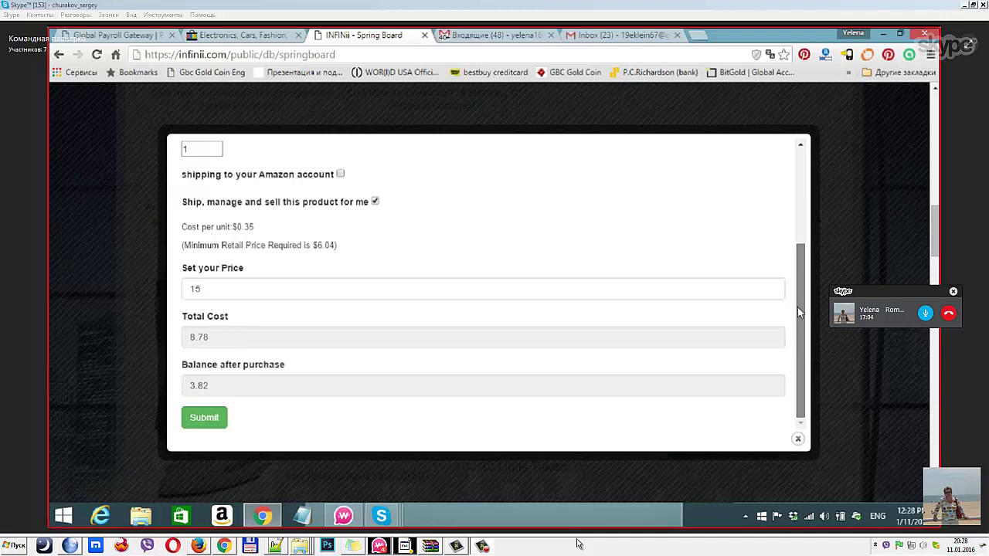
{"action": "left_click_drag", "start_coordinate": [797, 307], "coordinate": [792, 272]}
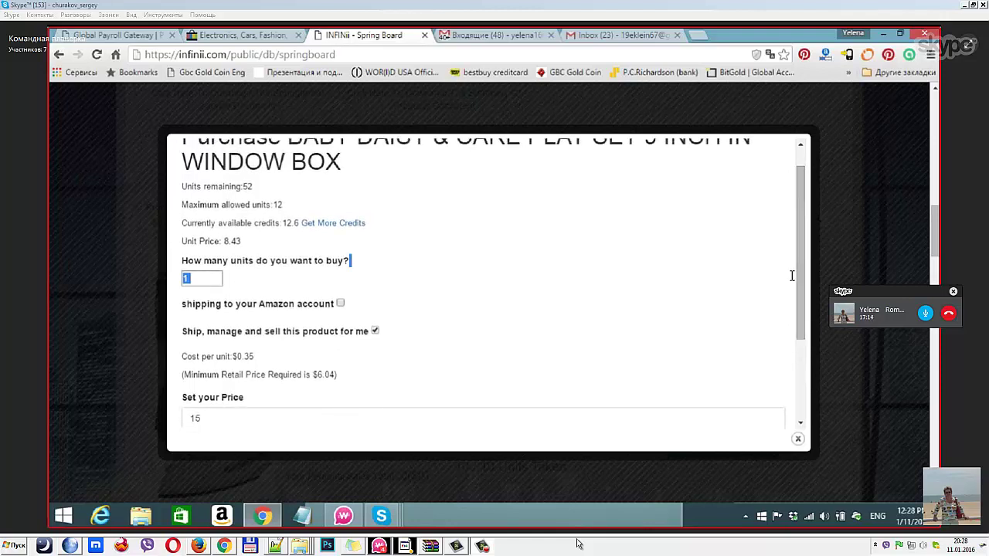
{"action": "left_click", "coordinate": [562, 287]}
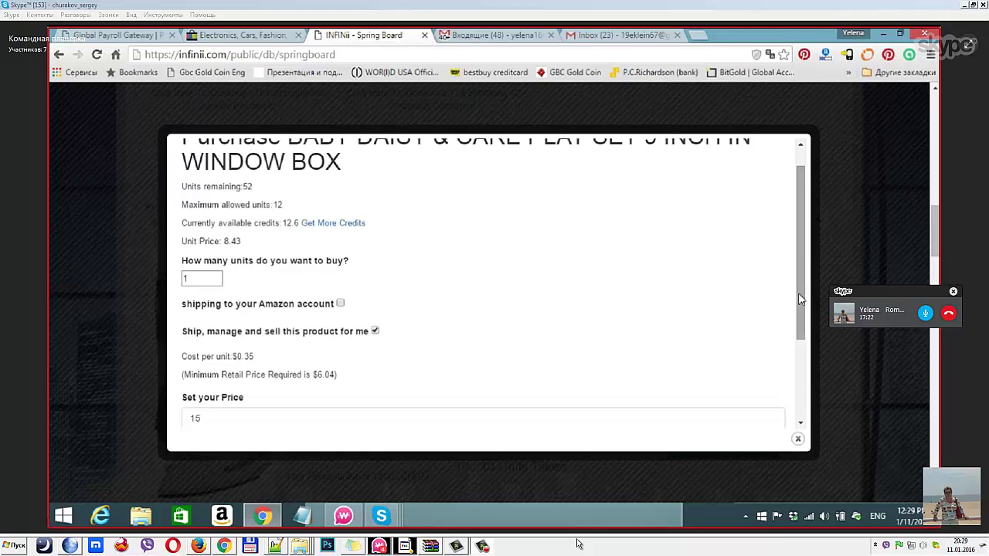
{"action": "left_click_drag", "start_coordinate": [800, 300], "coordinate": [804, 328]}
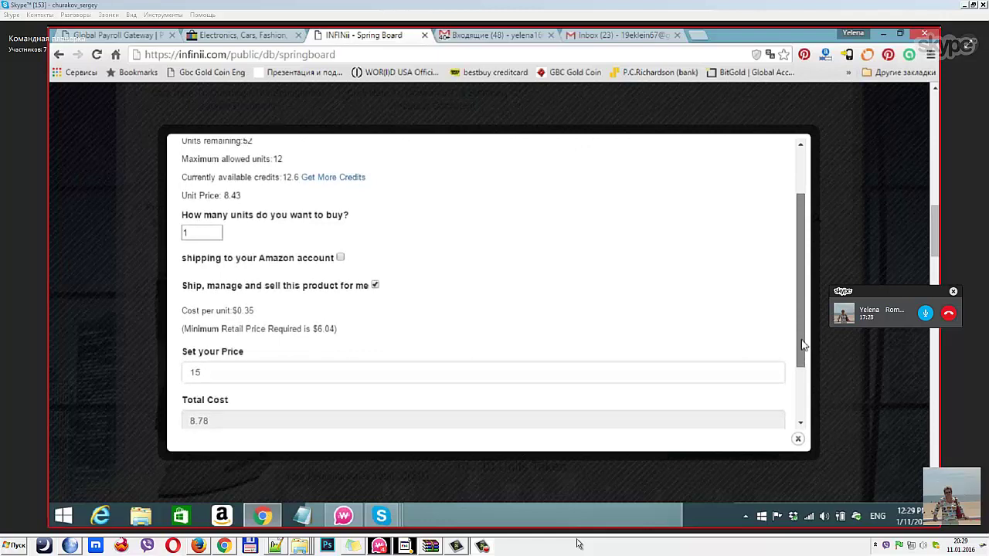
{"action": "left_click_drag", "start_coordinate": [802, 345], "coordinate": [777, 294]}
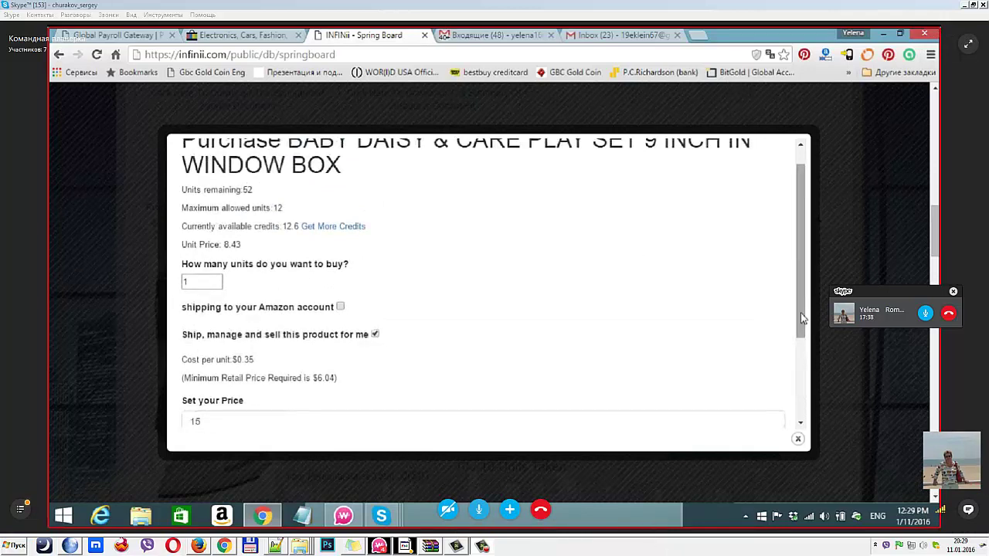
{"action": "left_click_drag", "start_coordinate": [804, 320], "coordinate": [807, 363]}
{"action": "scroll", "coordinate": [810, 371], "scroll_direction": "down", "scroll_amount": 3}
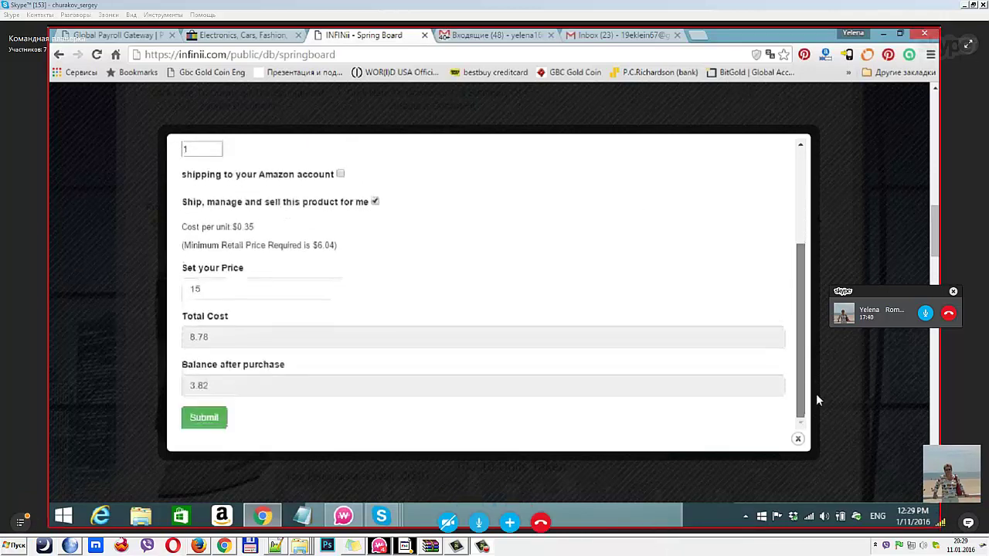
{"action": "left_click", "coordinate": [196, 421]}
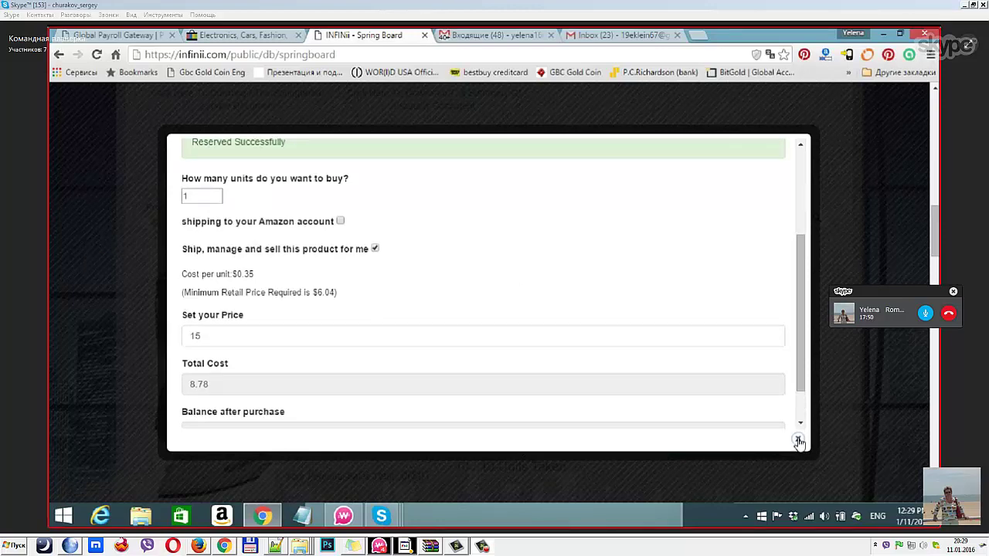
{"action": "left_click", "coordinate": [798, 441]}
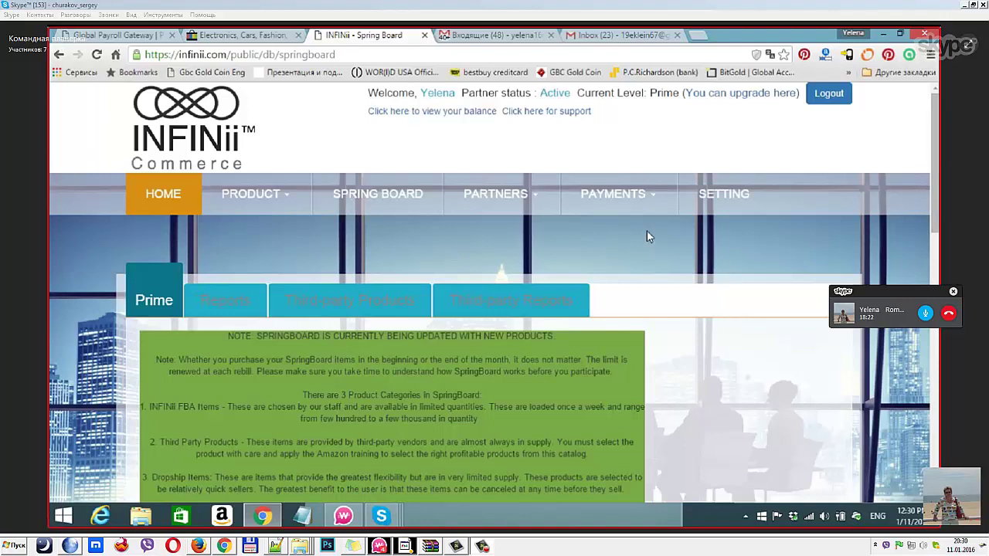
Step: Open the Third-party Reports and find the list of reserved products below the introductory text and videos
{"action": "left_click", "coordinate": [507, 304]}
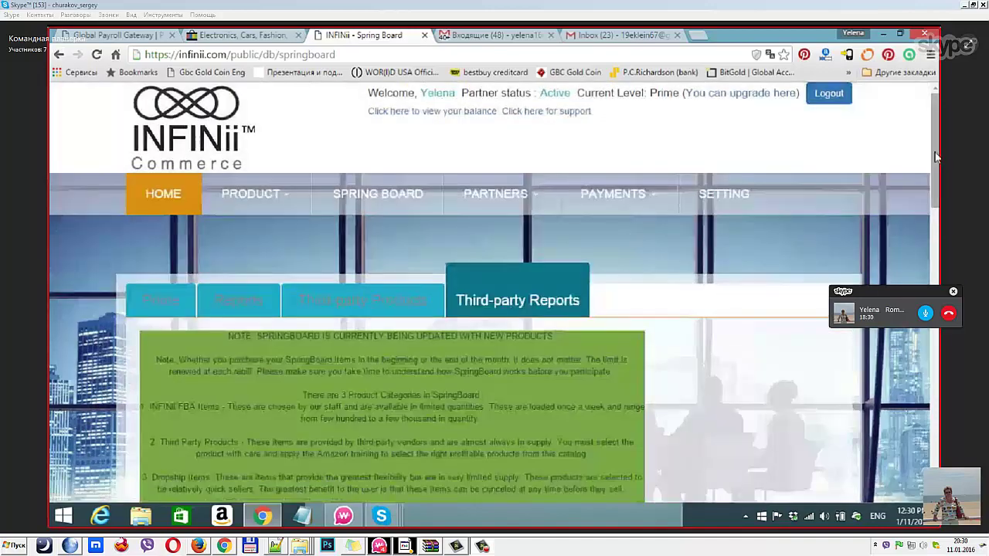
{"action": "scroll", "coordinate": [507, 304], "scroll_direction": "down", "scroll_amount": 6}
{"action": "scroll", "coordinate": [937, 413], "scroll_direction": "down", "scroll_amount": 4}
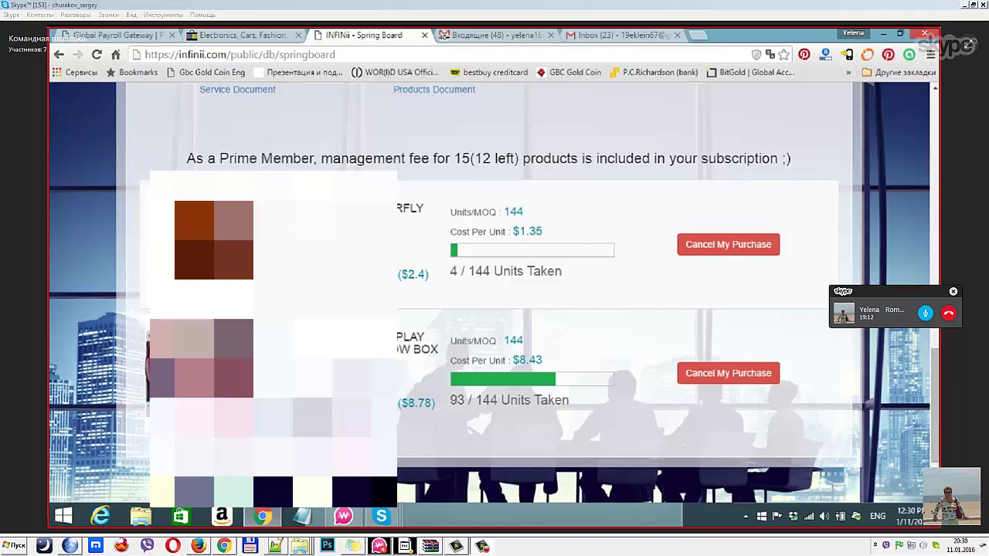
{"action": "double_click", "coordinate": [409, 208]}
{"action": "left_click", "coordinate": [363, 232]}
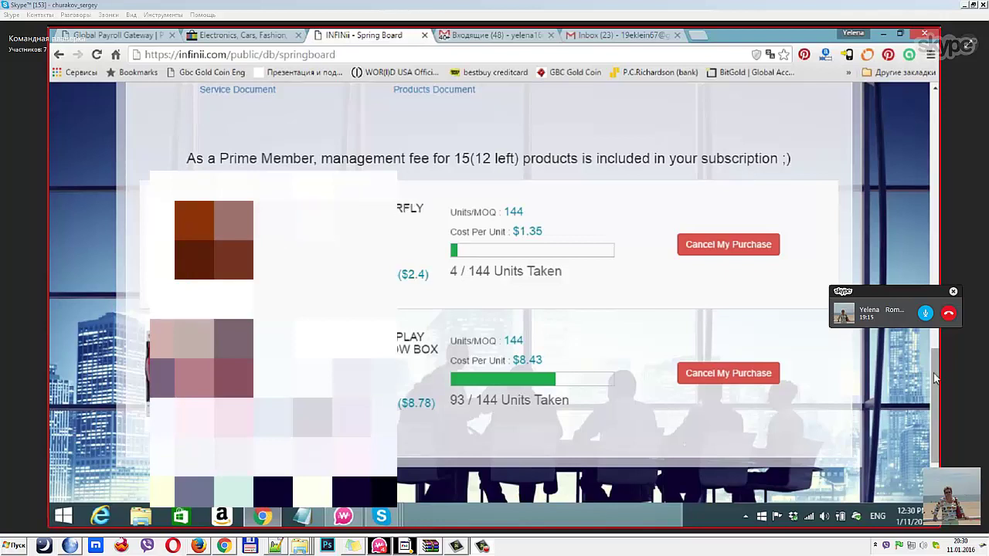
{"action": "left_click_drag", "start_coordinate": [933, 378], "coordinate": [939, 390]}
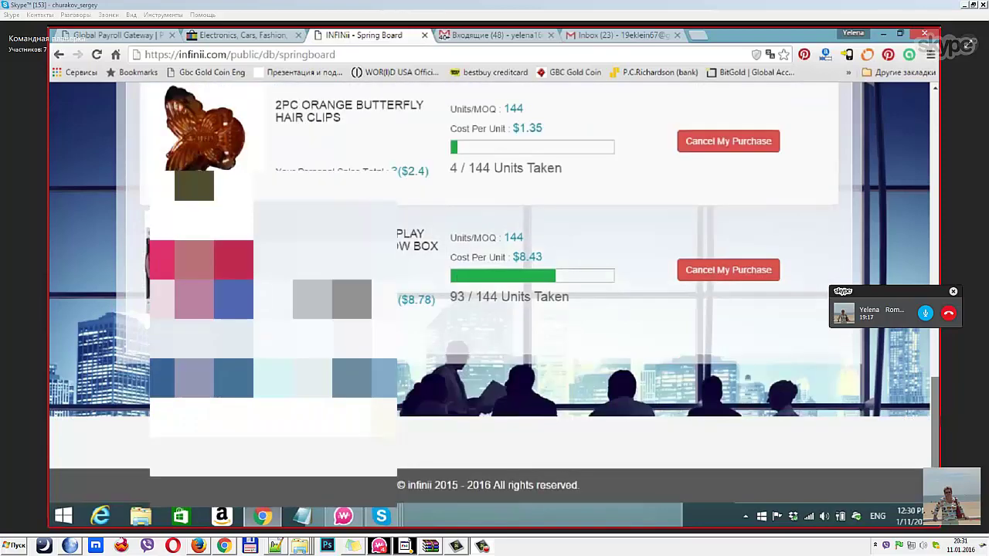
Step: Examine the cost per unit, units taken and cancellation option of each reserved product, and return to the start of the report page
{"action": "scroll", "coordinate": [939, 390], "scroll_direction": "up", "scroll_amount": 1}
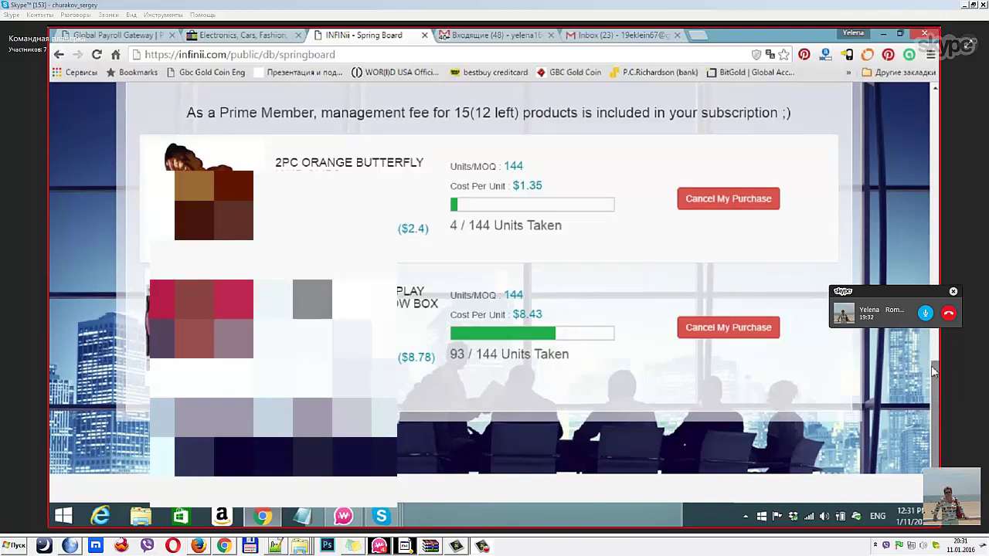
{"action": "left_click_drag", "start_coordinate": [938, 407], "coordinate": [934, 360]}
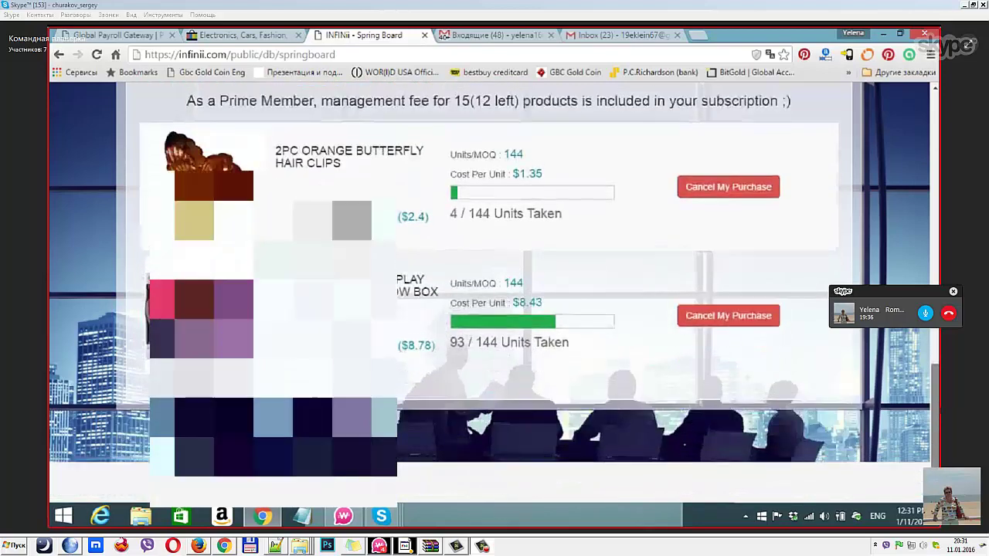
{"action": "scroll", "coordinate": [939, 392], "scroll_direction": "up", "scroll_amount": 2}
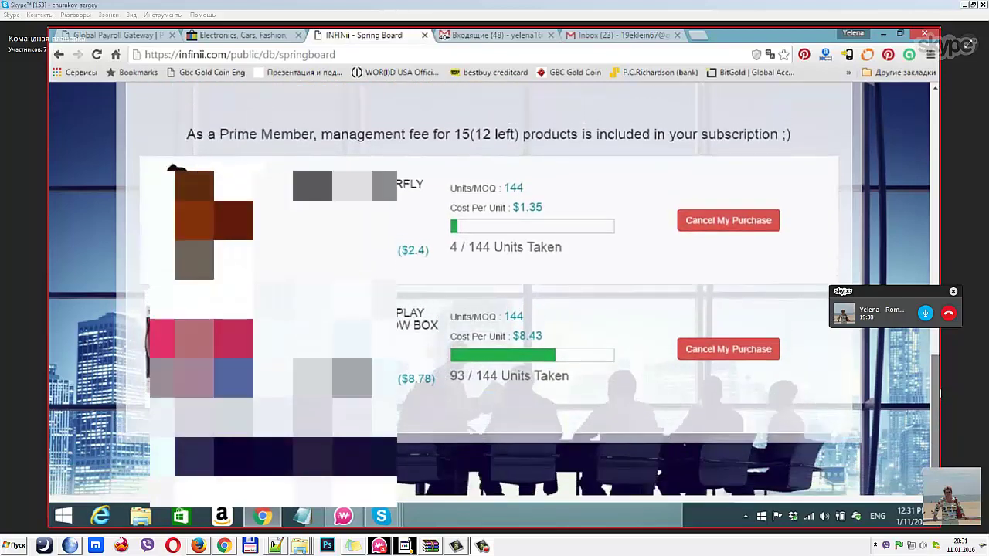
{"action": "scroll", "coordinate": [939, 392], "scroll_direction": "up", "scroll_amount": 1}
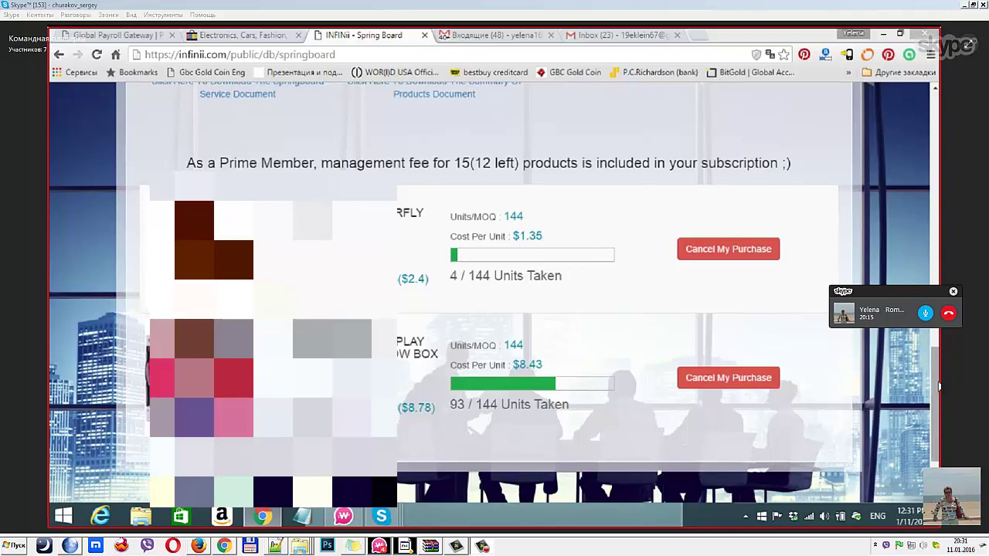
{"action": "left_click_drag", "start_coordinate": [939, 388], "coordinate": [935, 369]}
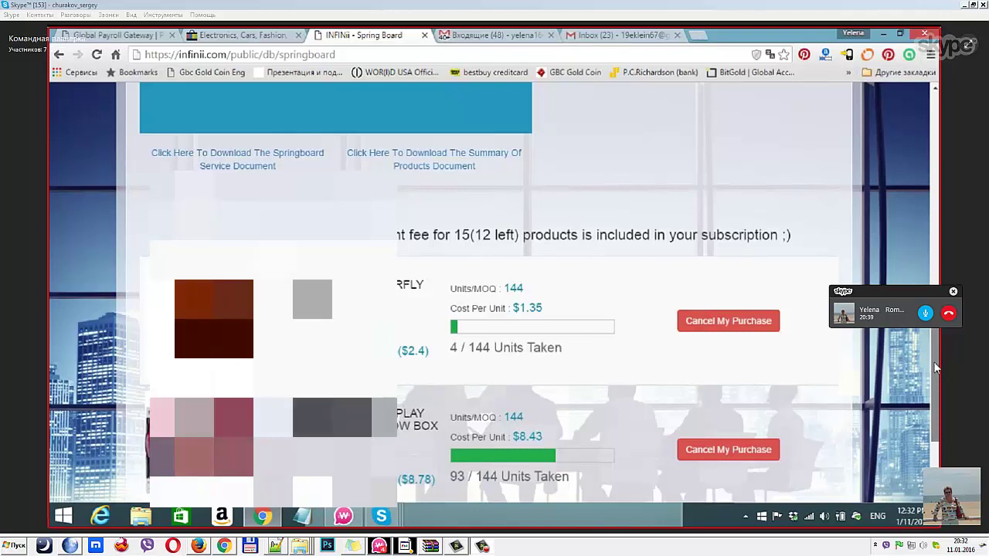
{"action": "scroll", "coordinate": [933, 342], "scroll_direction": "up", "scroll_amount": 3}
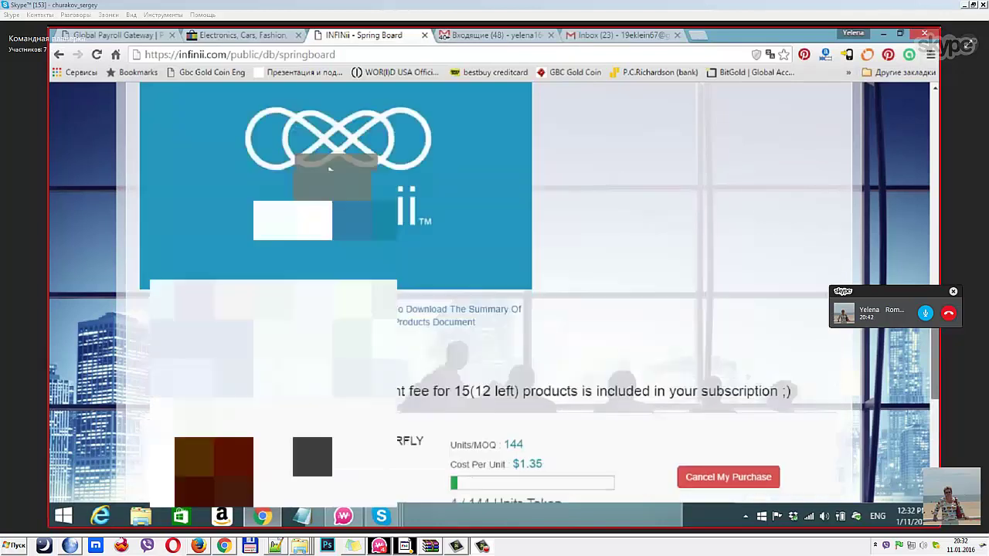
{"action": "scroll", "coordinate": [933, 342], "scroll_direction": "up", "scroll_amount": 1}
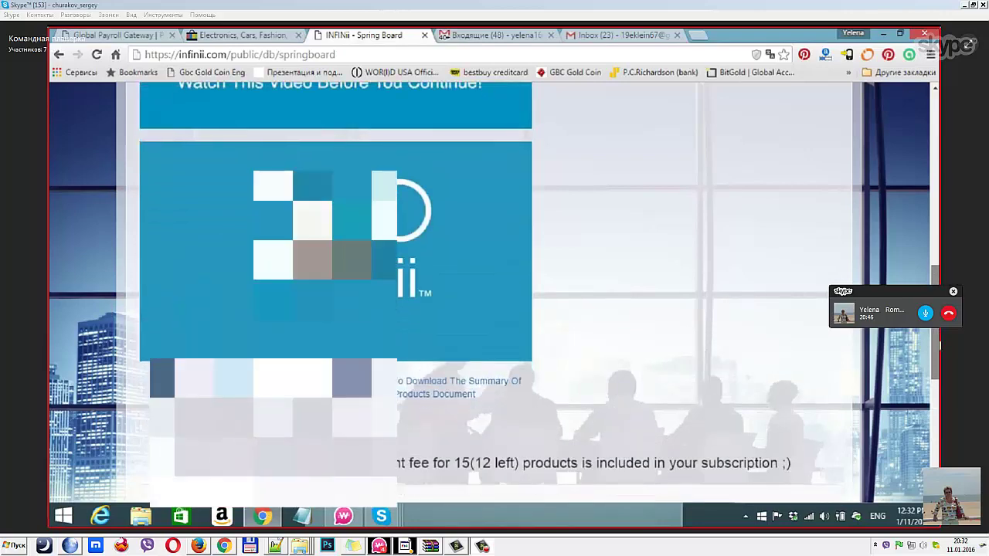
{"action": "scroll", "coordinate": [933, 343], "scroll_direction": "down", "scroll_amount": 4}
{"action": "scroll", "coordinate": [494, 309], "scroll_direction": "down", "scroll_amount": 1}
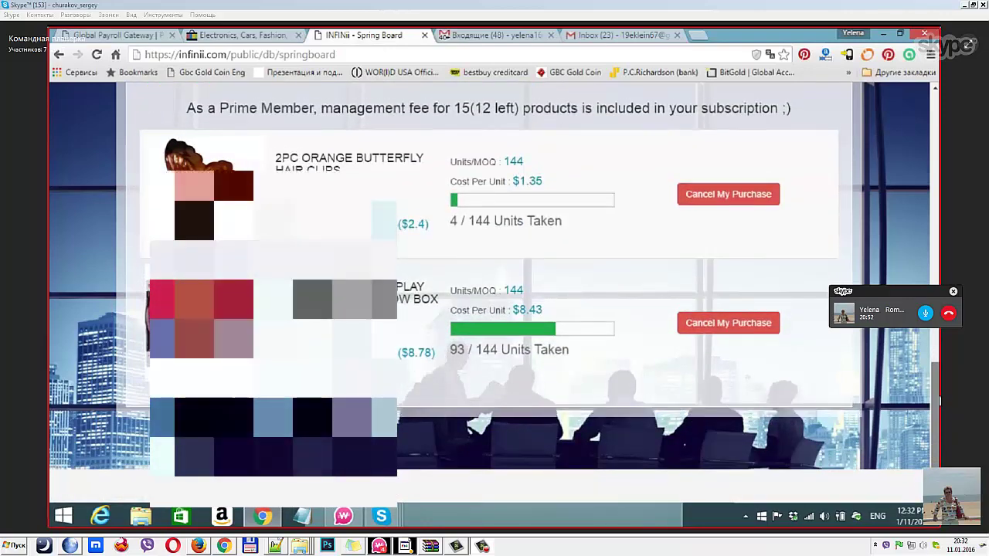
{"action": "scroll", "coordinate": [939, 385], "scroll_direction": "up", "scroll_amount": 1}
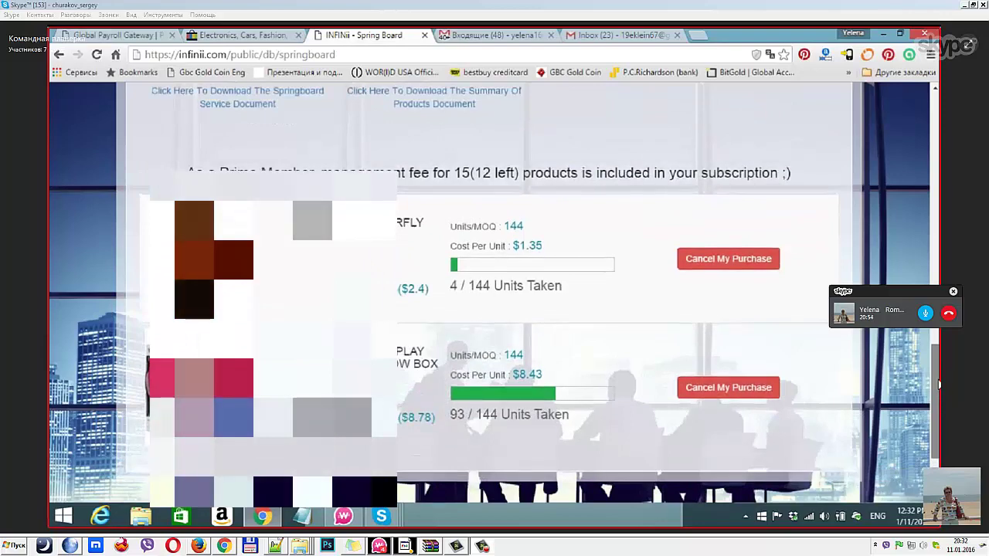
{"action": "scroll", "coordinate": [939, 385], "scroll_direction": "up", "scroll_amount": 3}
{"action": "scroll", "coordinate": [938, 385], "scroll_direction": "up", "scroll_amount": 1}
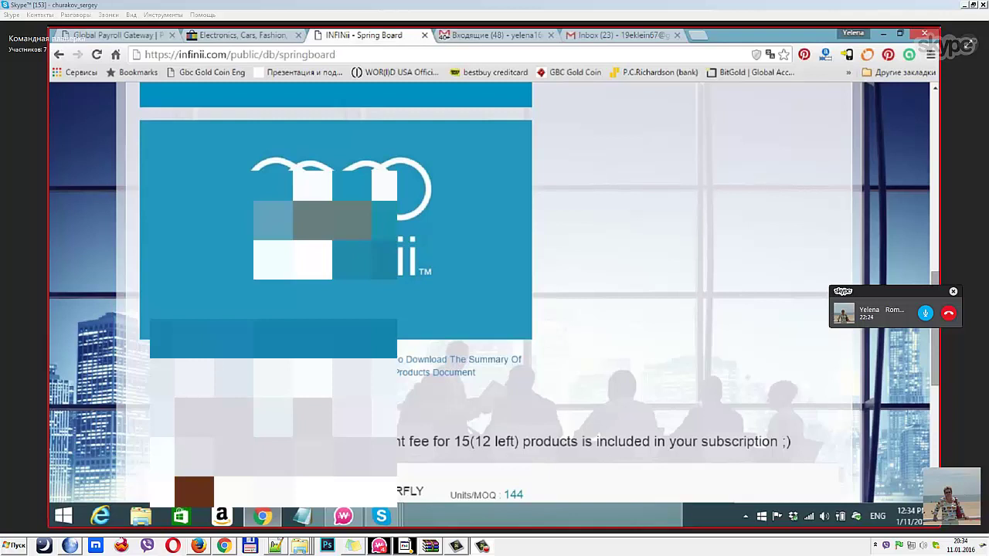
{"action": "scroll", "coordinate": [938, 338], "scroll_direction": "down", "scroll_amount": 1}
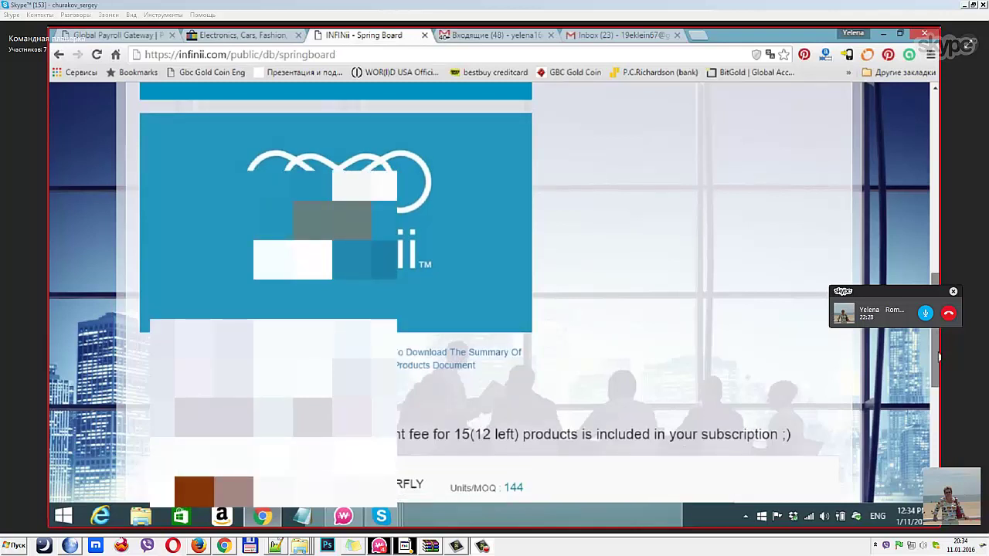
{"action": "left_click_drag", "start_coordinate": [939, 356], "coordinate": [940, 413]}
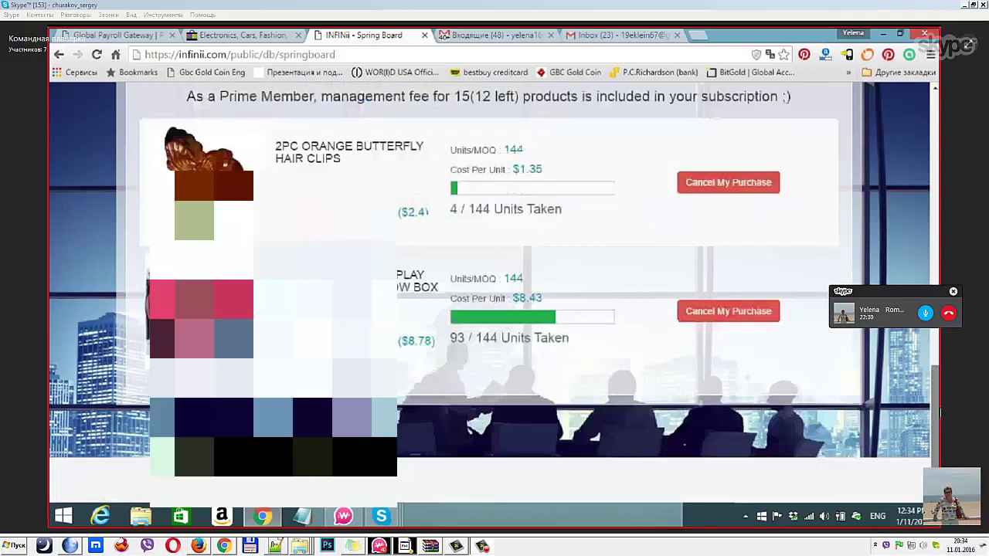
{"action": "scroll", "coordinate": [578, 239], "scroll_direction": "up", "scroll_amount": 1}
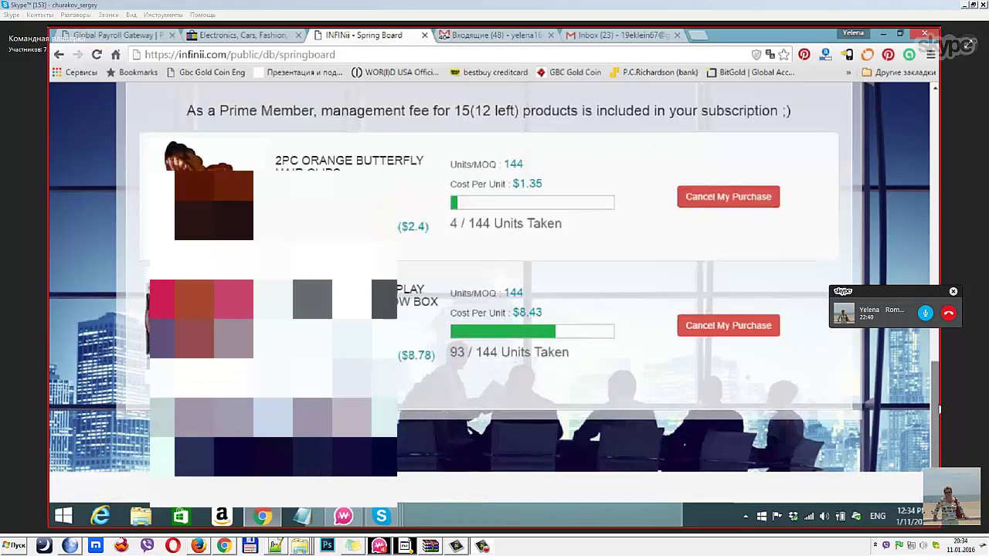
{"action": "scroll", "coordinate": [939, 410], "scroll_direction": "up", "scroll_amount": 5}
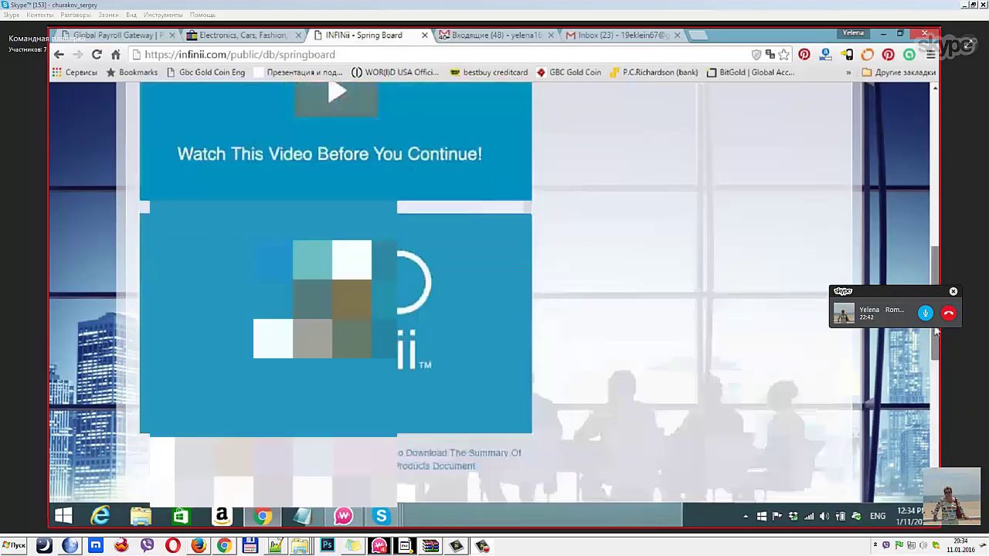
{"action": "scroll", "coordinate": [935, 251], "scroll_direction": "up", "scroll_amount": 2}
{"action": "scroll", "coordinate": [933, 246], "scroll_direction": "up", "scroll_amount": 4}
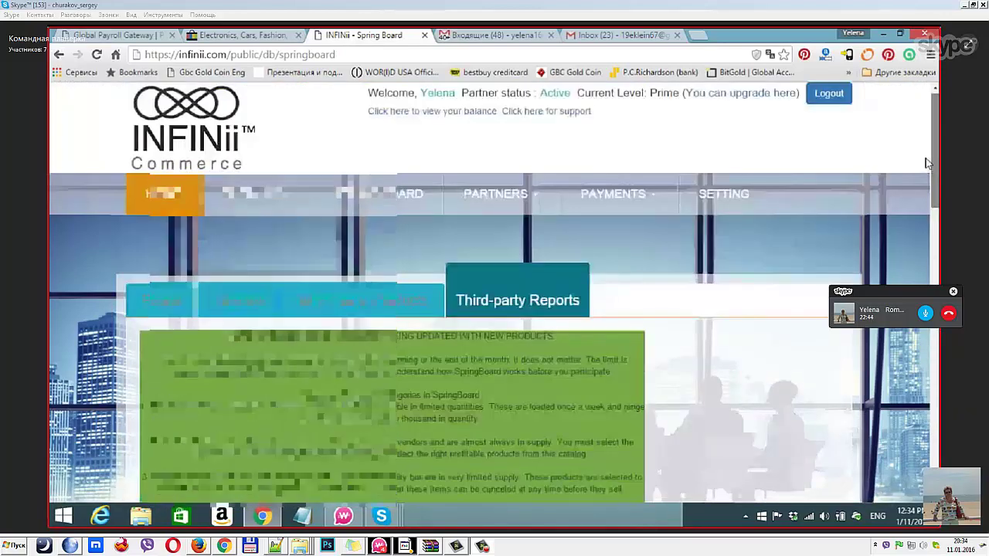
Step: Switch to the open eBay page and sign out of the current account
{"action": "left_click", "coordinate": [213, 36]}
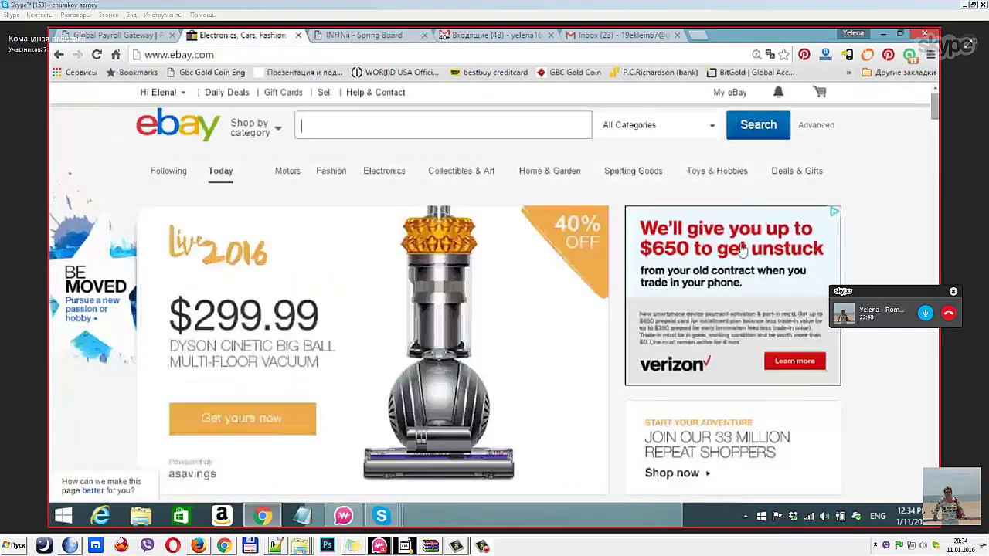
{"action": "mouse_move", "coordinate": [162, 93]}
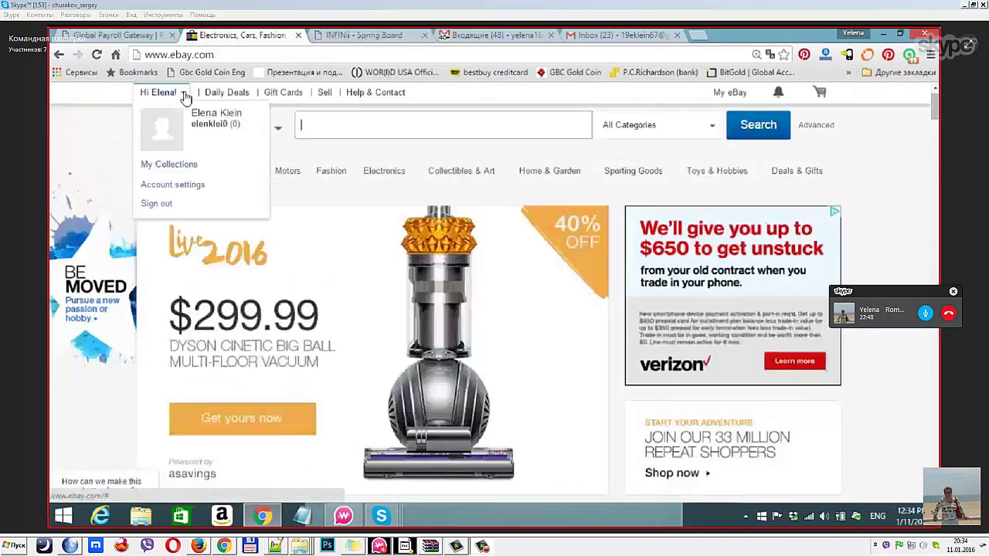
{"action": "left_click", "coordinate": [158, 204]}
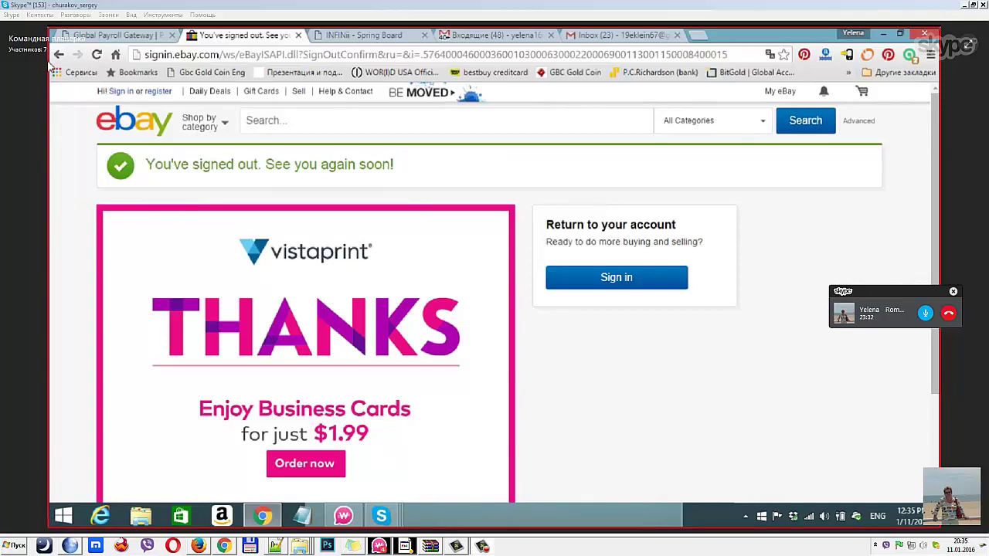
Step: Sign in to eBay with the prefilled seller username, entering the account password
{"action": "left_click", "coordinate": [119, 93]}
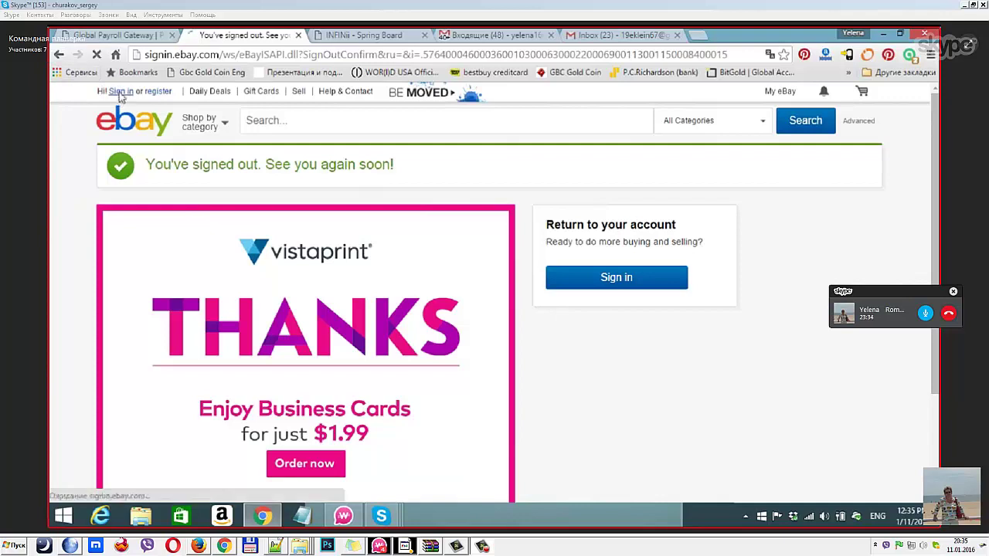
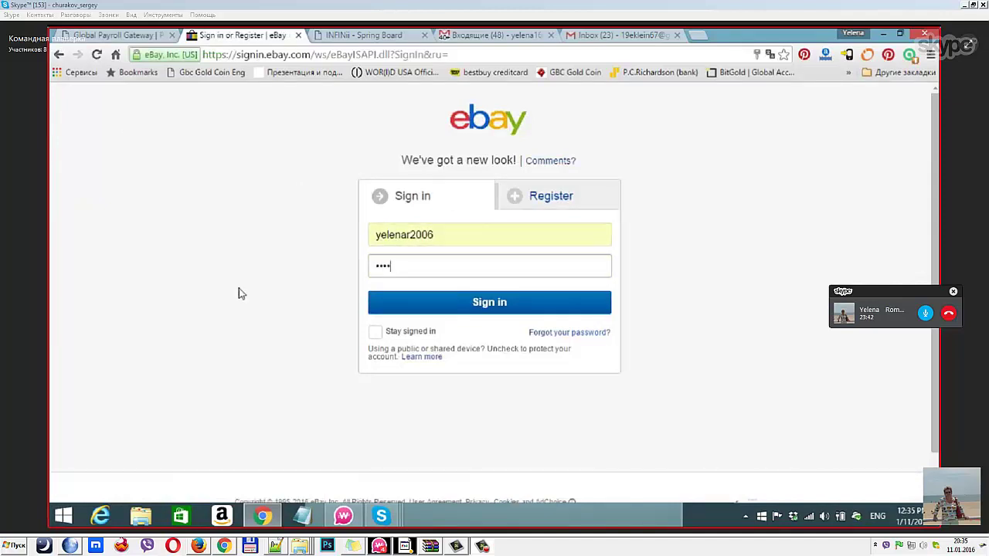
{"action": "type", "text": "•••"}
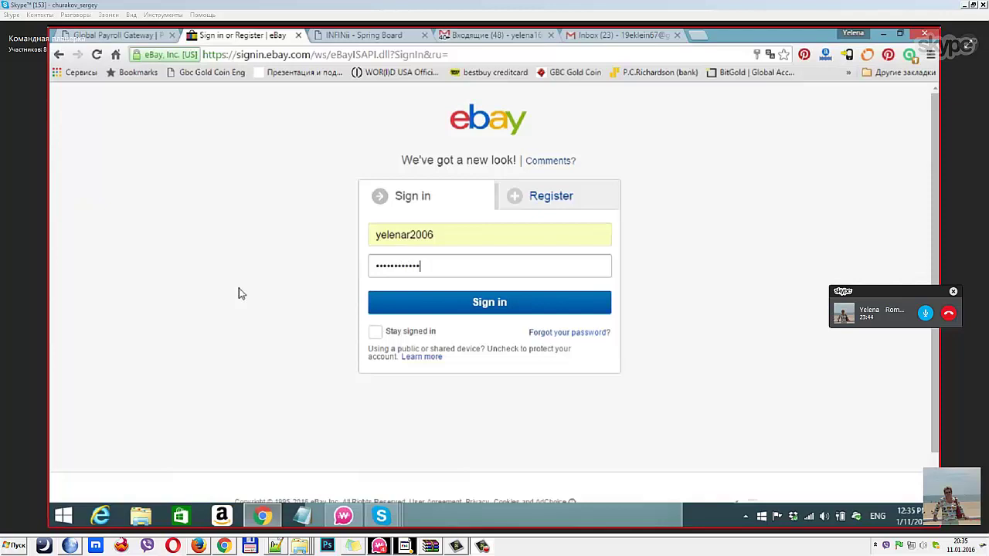
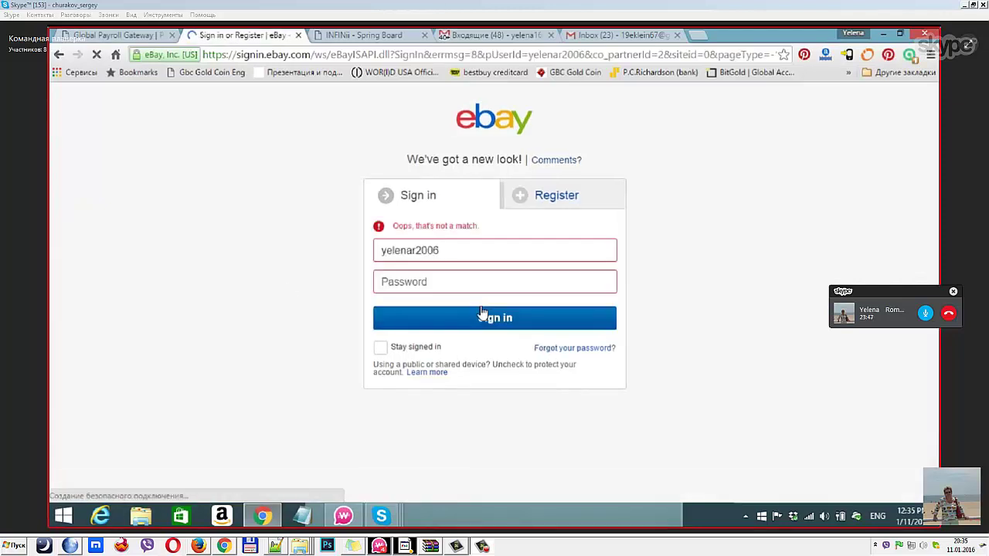
{"action": "double_click", "coordinate": [441, 284]}
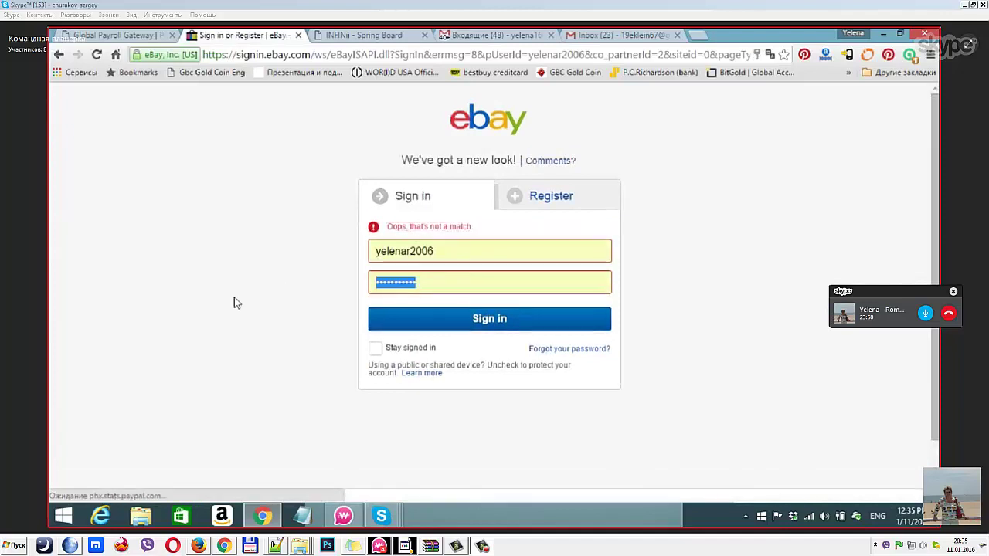
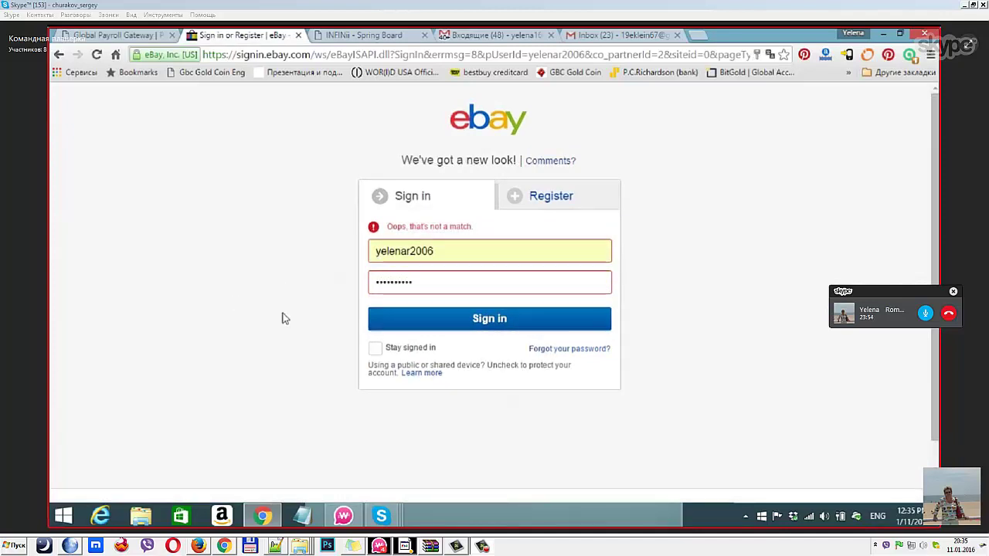
{"action": "left_click", "coordinate": [459, 332]}
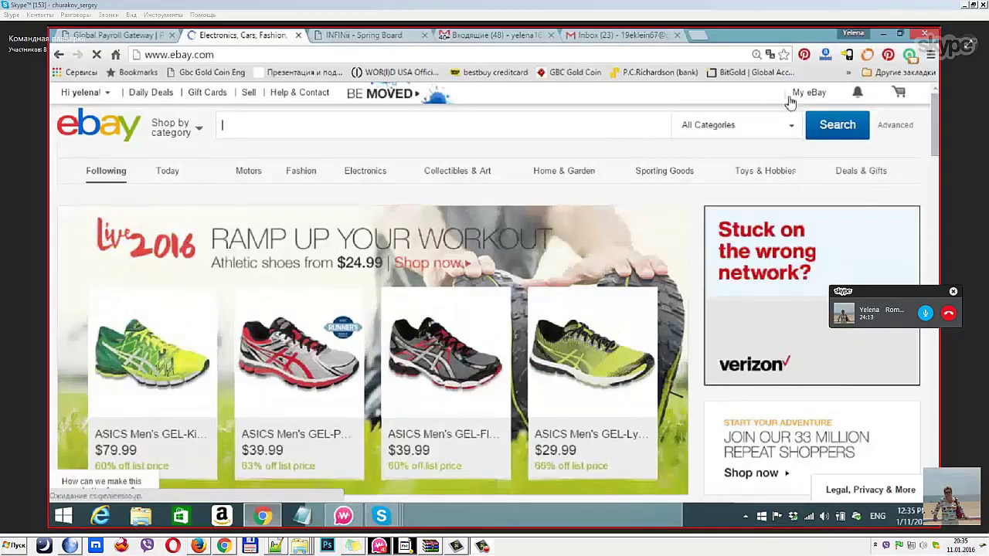
Step: Open the My eBay selling overview and find the active listings below the monthly selling limits
{"action": "mouse_move", "coordinate": [805, 104]}
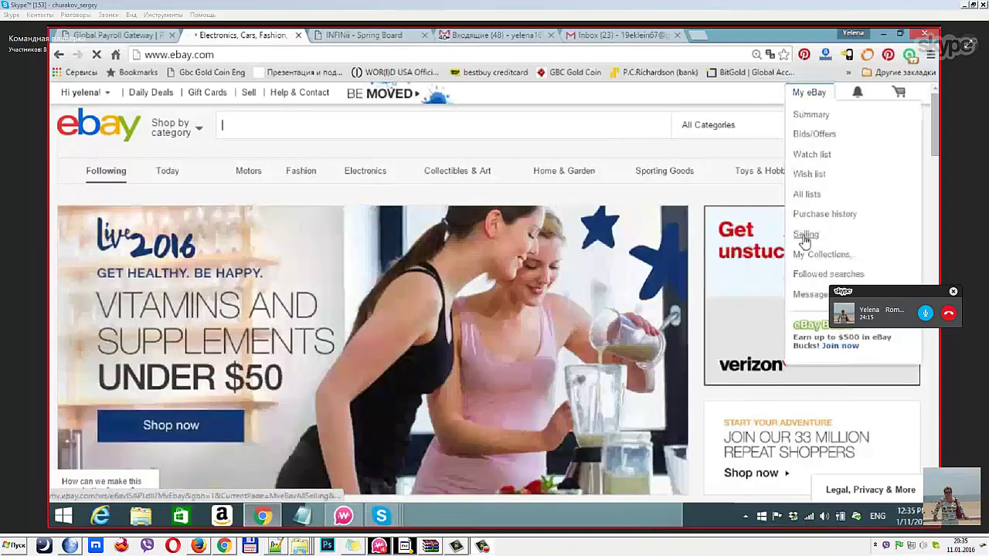
{"action": "left_click", "coordinate": [804, 236]}
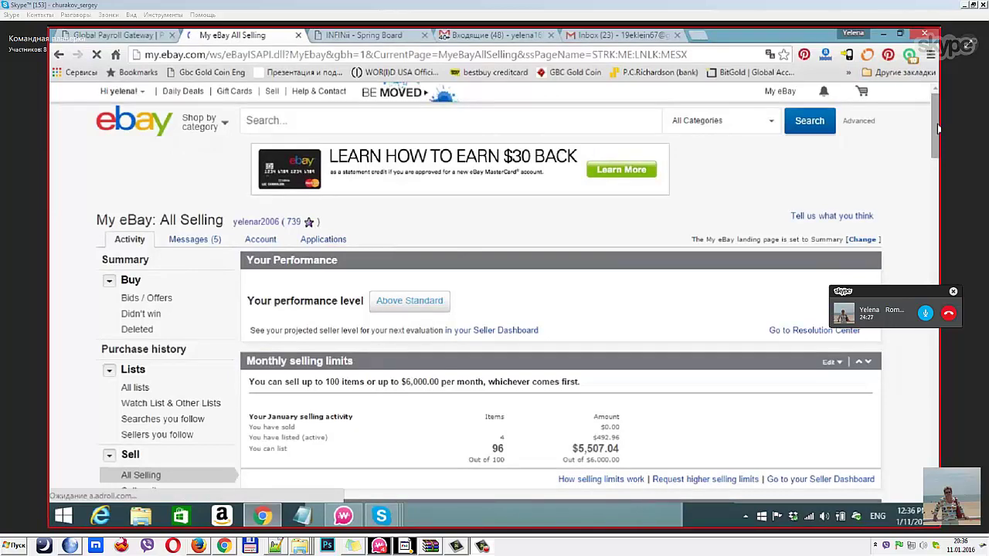
{"action": "scroll", "coordinate": [937, 129], "scroll_direction": "down", "scroll_amount": 5}
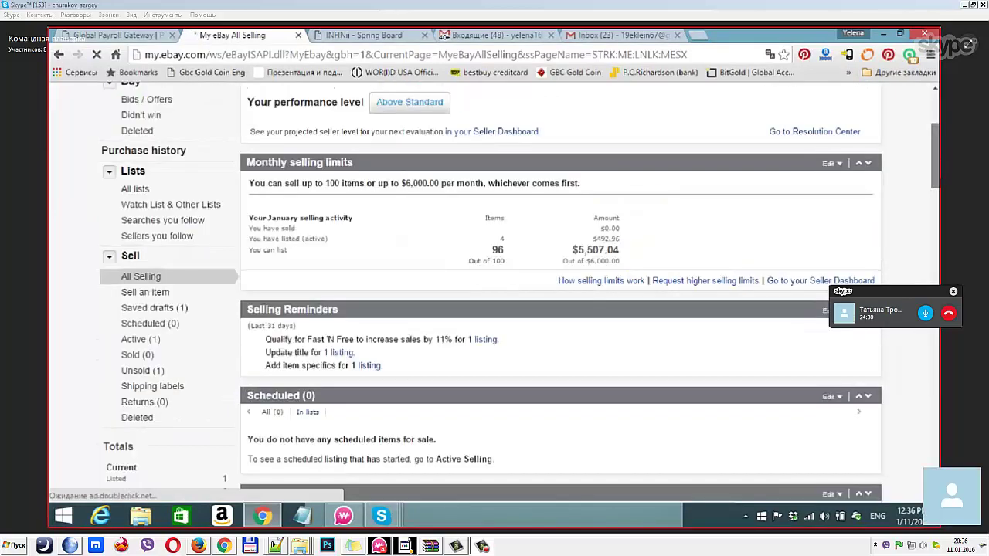
{"action": "scroll", "coordinate": [487, 292], "scroll_direction": "down", "scroll_amount": 3}
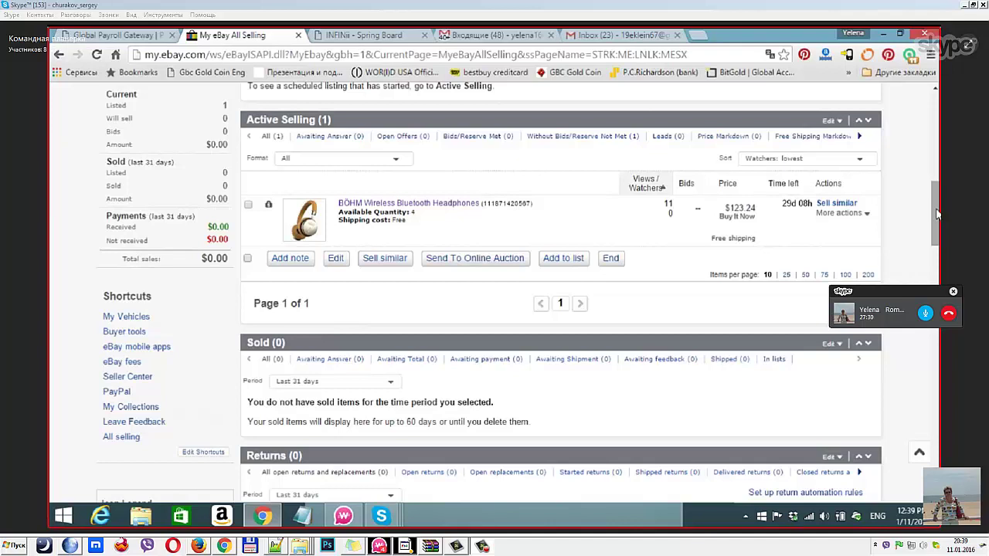
Step: Open the BÖHM Wireless Bluetooth Headphones listing and review its price, available quantity, shipping, payment and return terms, and photos
{"action": "left_click", "coordinate": [437, 207]}
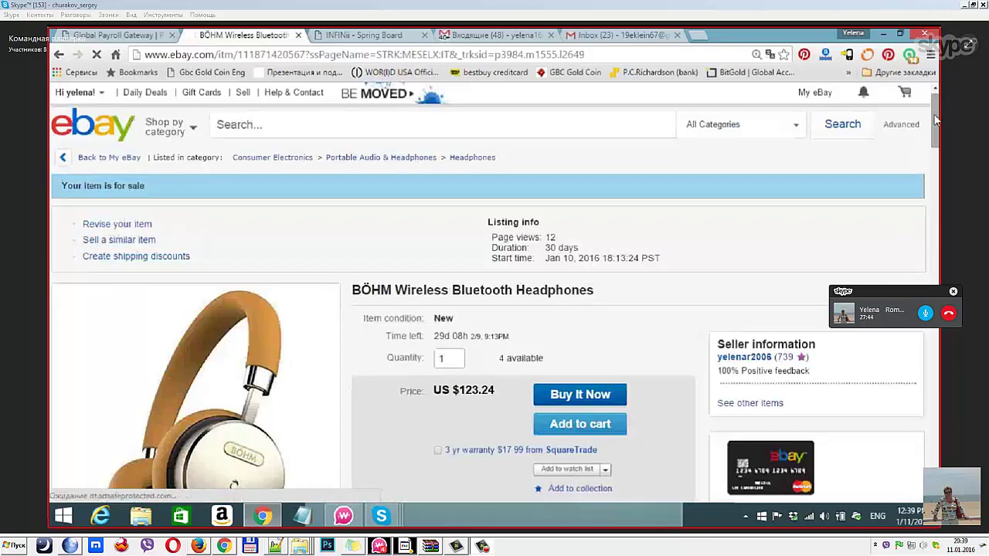
{"action": "scroll", "coordinate": [938, 138], "scroll_direction": "down", "scroll_amount": 2}
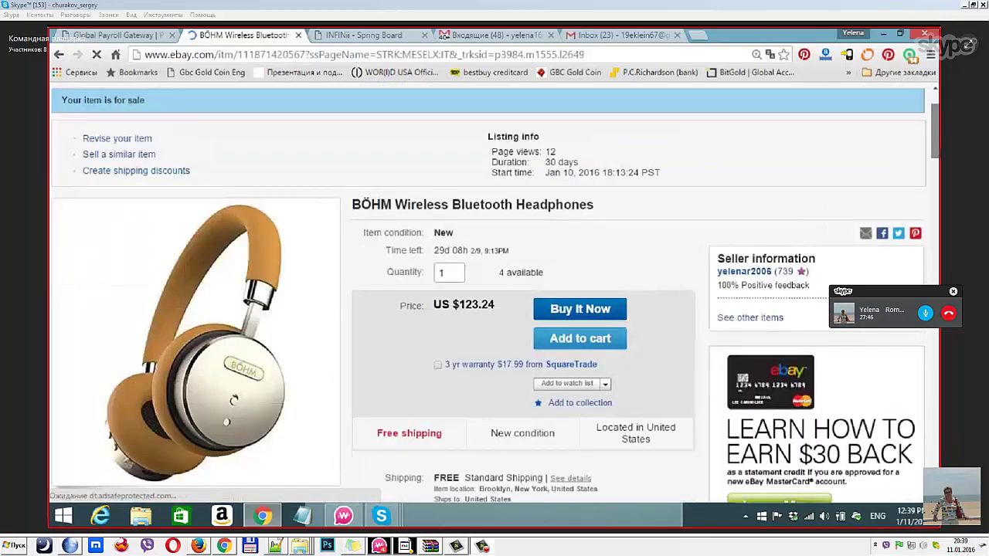
{"action": "scroll", "coordinate": [939, 143], "scroll_direction": "down", "scroll_amount": 2}
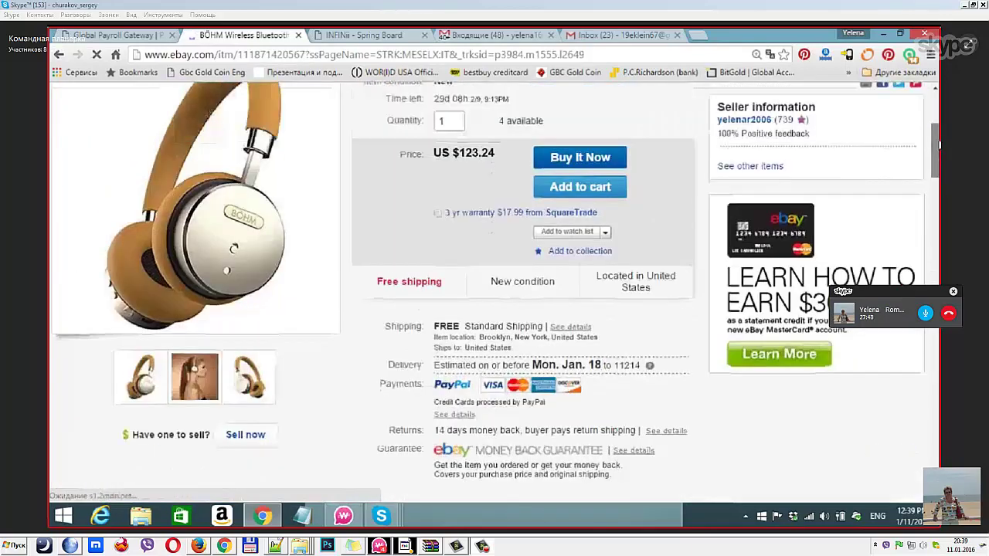
{"action": "scroll", "coordinate": [938, 139], "scroll_direction": "down", "scroll_amount": 1}
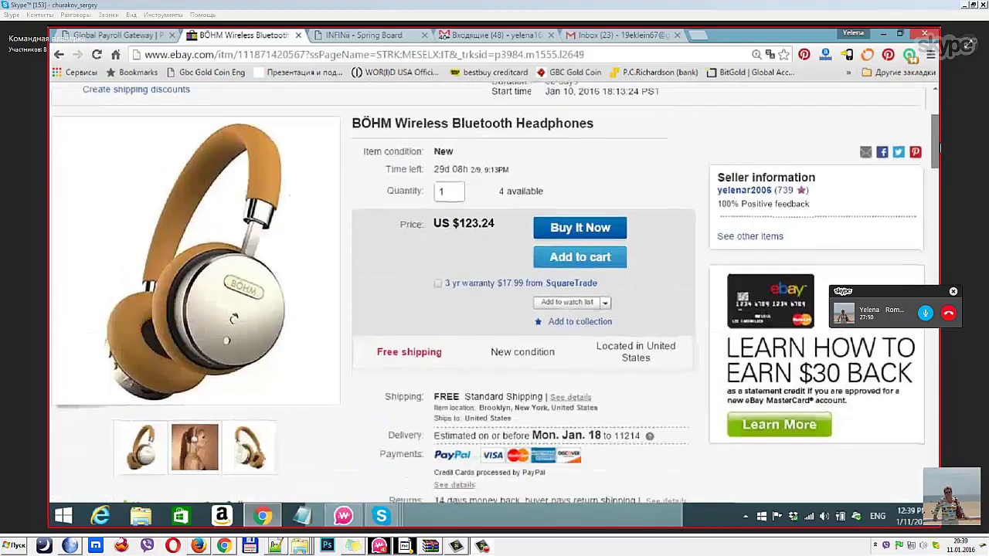
{"action": "scroll", "coordinate": [939, 145], "scroll_direction": "down", "scroll_amount": 1}
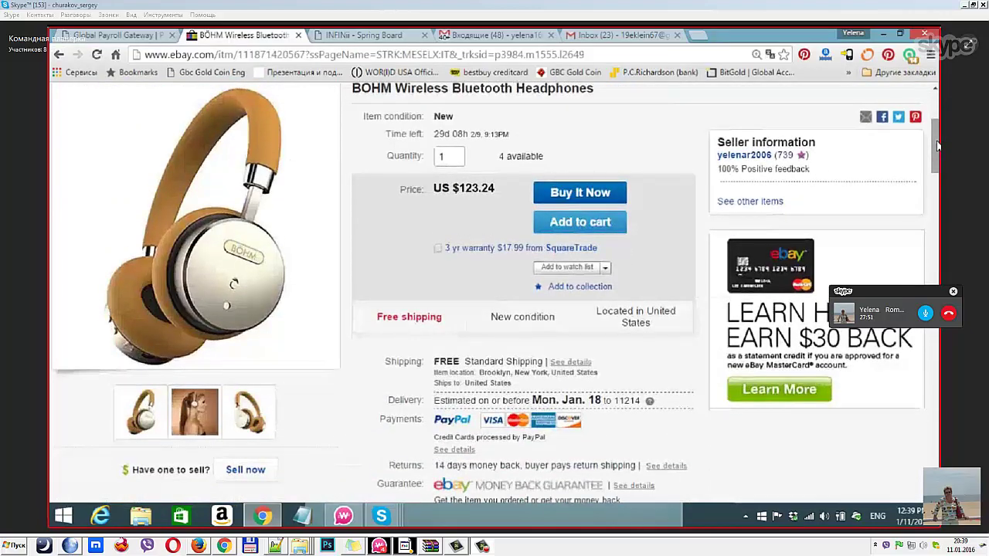
{"action": "mouse_move", "coordinate": [205, 415]}
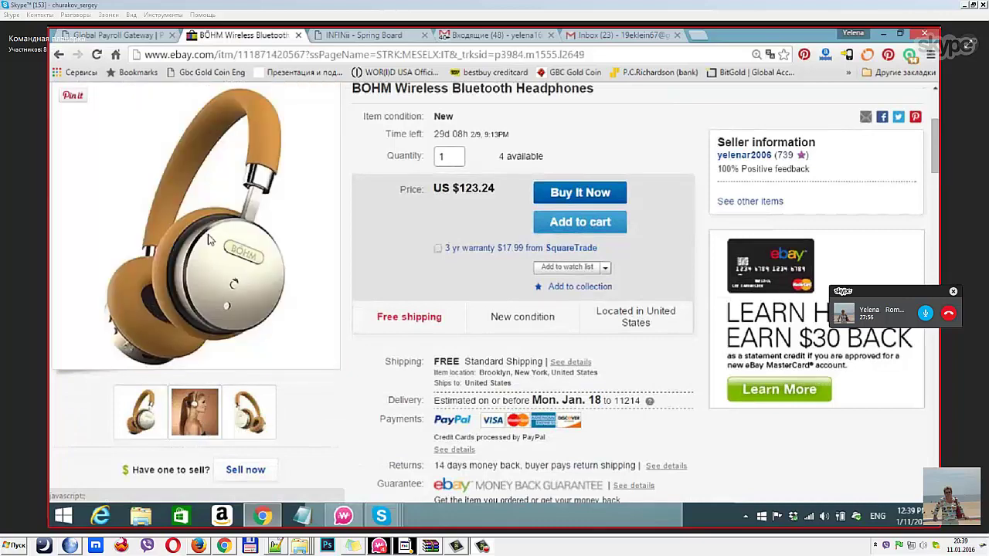
{"action": "mouse_move", "coordinate": [251, 418]}
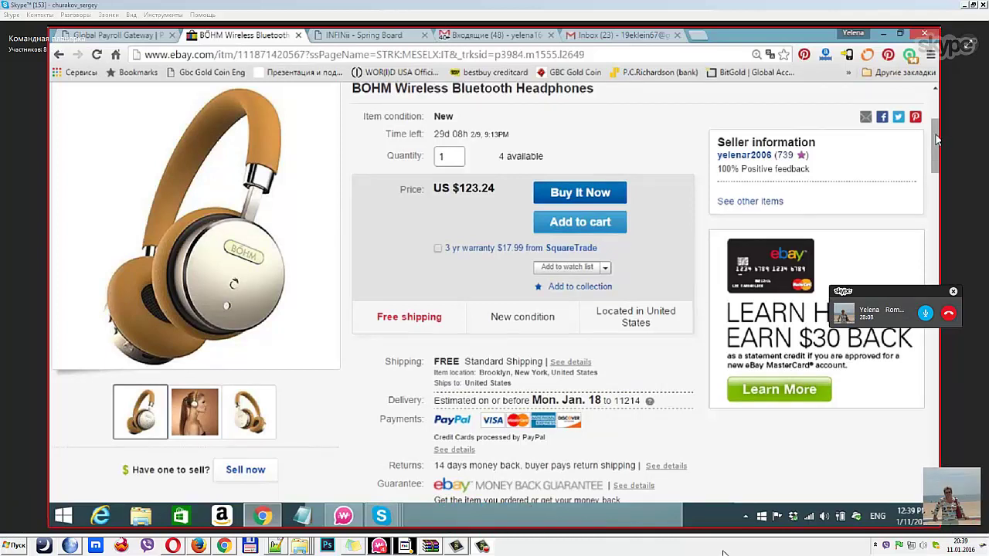
Step: Read the item specifics and product information in the headphones listing, and return to the start of the page
{"action": "left_click_drag", "start_coordinate": [936, 139], "coordinate": [936, 139]}
{"action": "left_click_drag", "start_coordinate": [936, 139], "coordinate": [939, 205]}
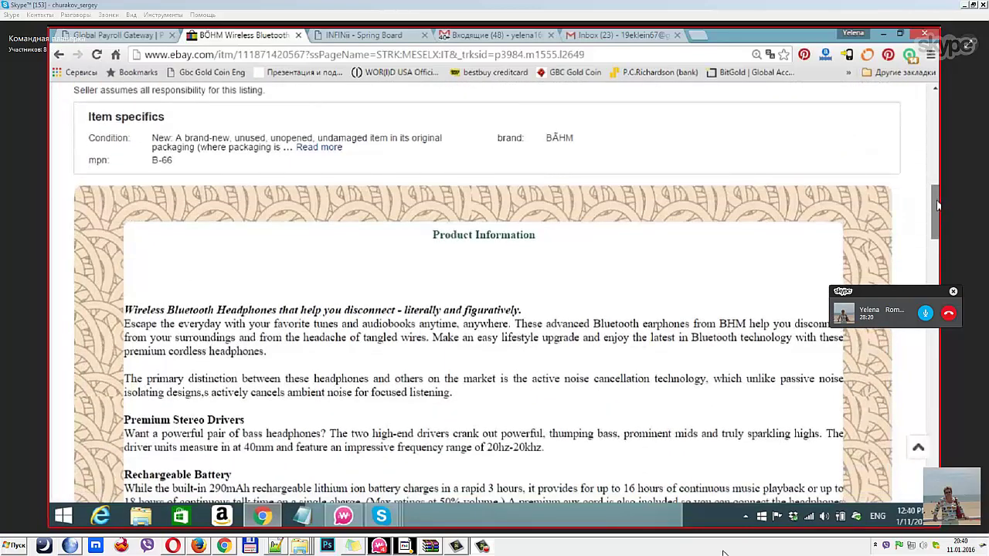
{"action": "left_click_drag", "start_coordinate": [937, 205], "coordinate": [935, 200]}
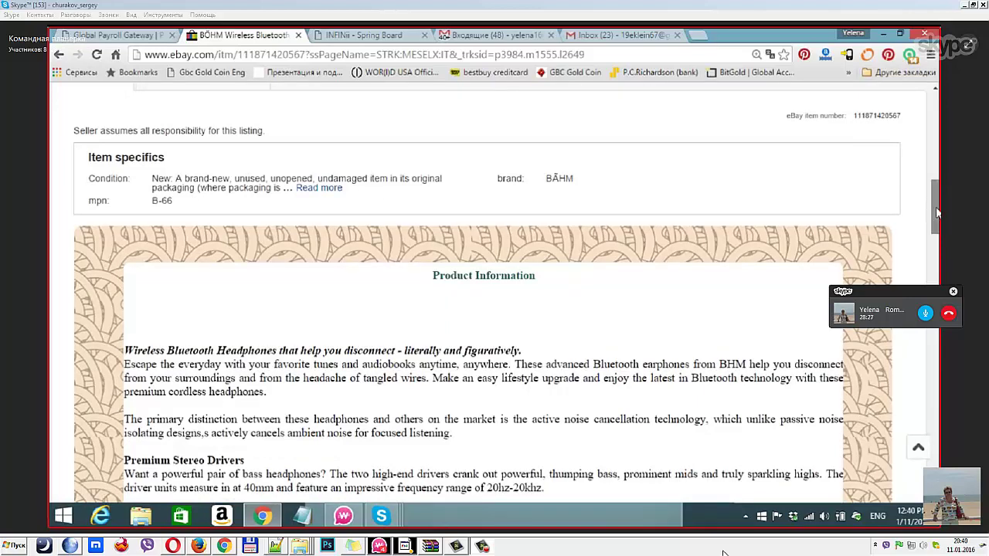
{"action": "left_click_drag", "start_coordinate": [934, 207], "coordinate": [939, 242]}
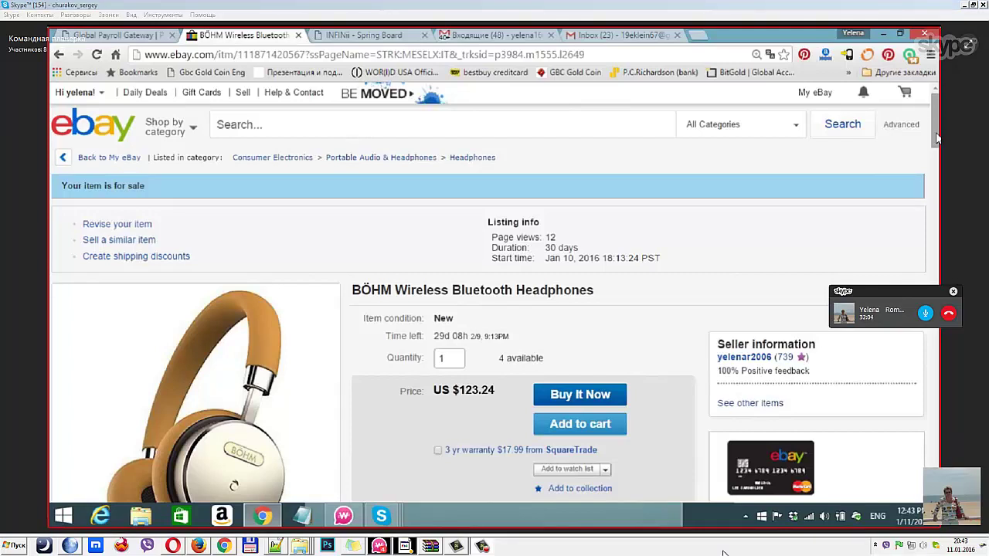
{"action": "left_click", "coordinate": [699, 36]}
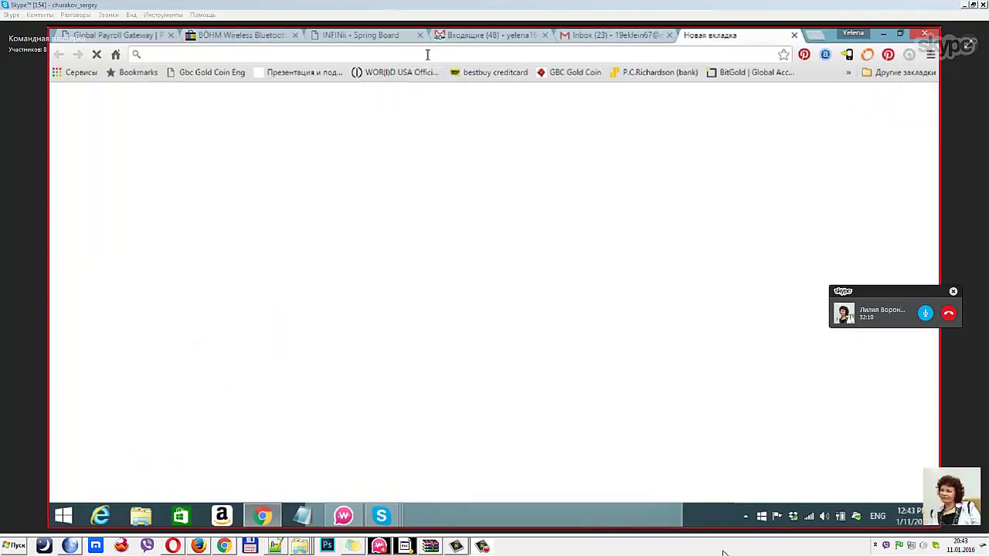
{"action": "type", "text": "ama"}
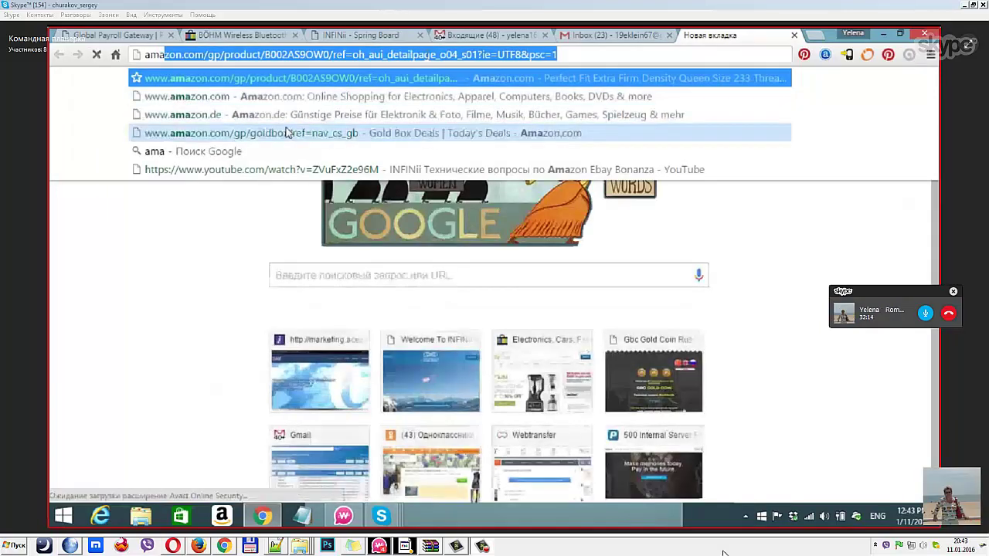
{"action": "left_click", "coordinate": [258, 97]}
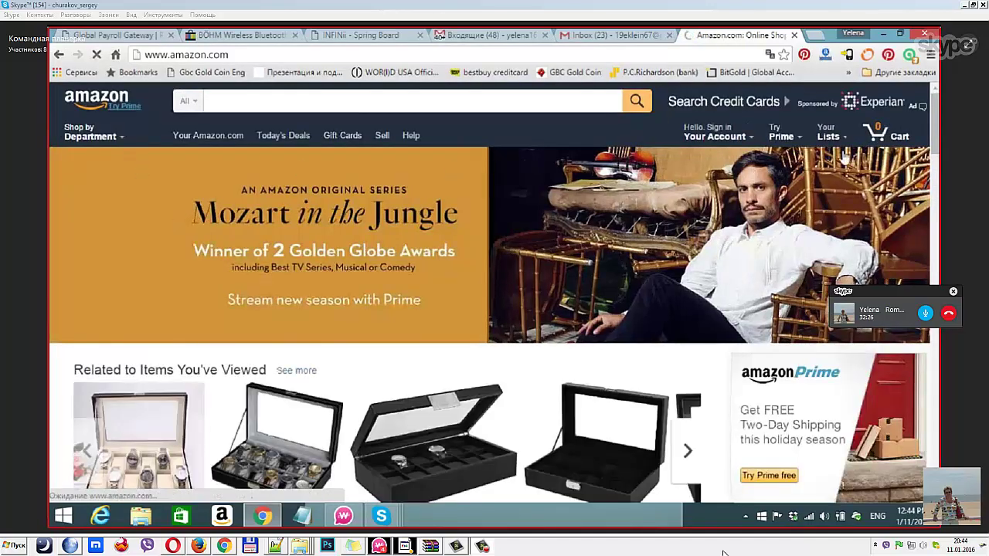
Step: Show Amazon's Today's Deals and limit them to the $100 to $200 price range
{"action": "mouse_move", "coordinate": [750, 133]}
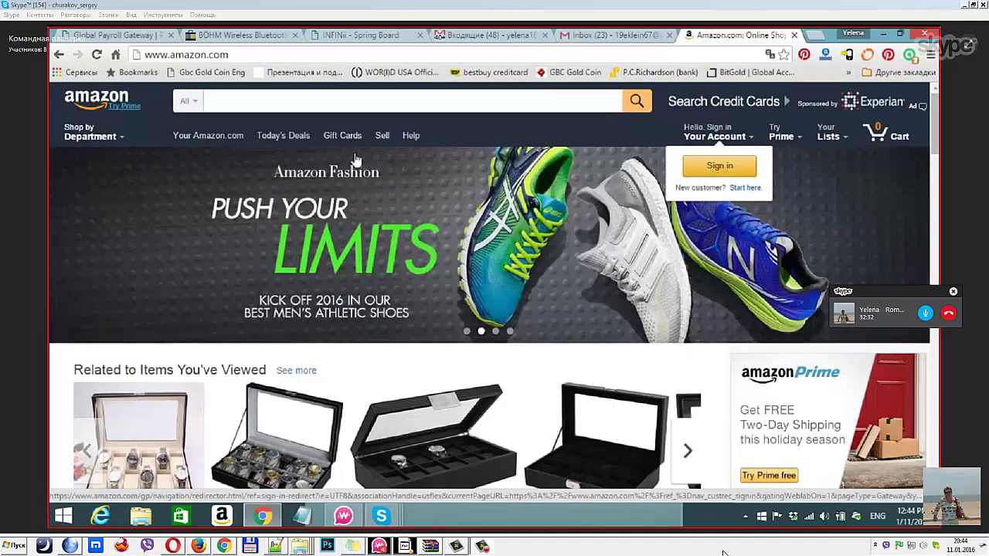
{"action": "left_click", "coordinate": [286, 139]}
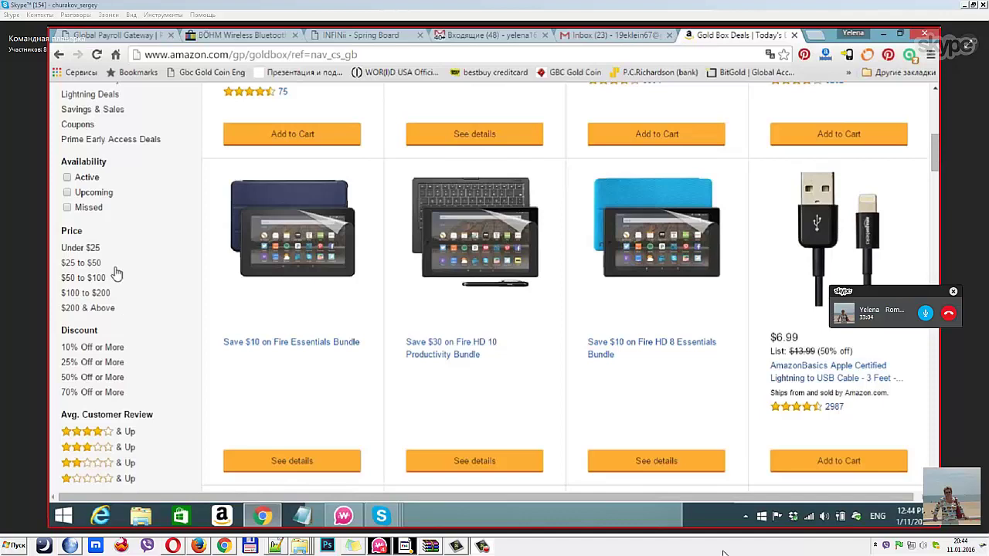
{"action": "left_click", "coordinate": [86, 295]}
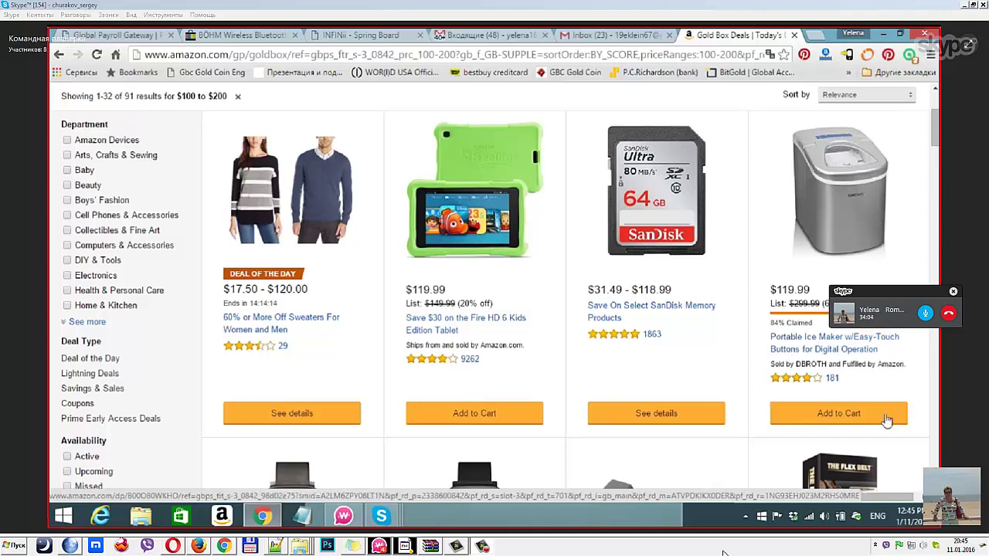
Step: Open the Portable Ice Maker deal and examine its photos, feature list, and list and deal prices
{"action": "left_click", "coordinate": [792, 342]}
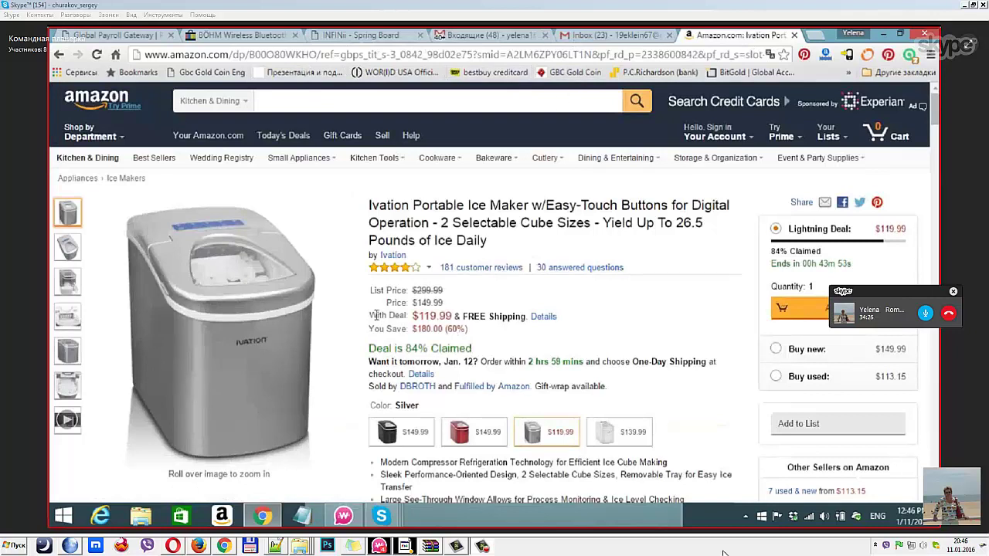
{"action": "mouse_move", "coordinate": [309, 204]}
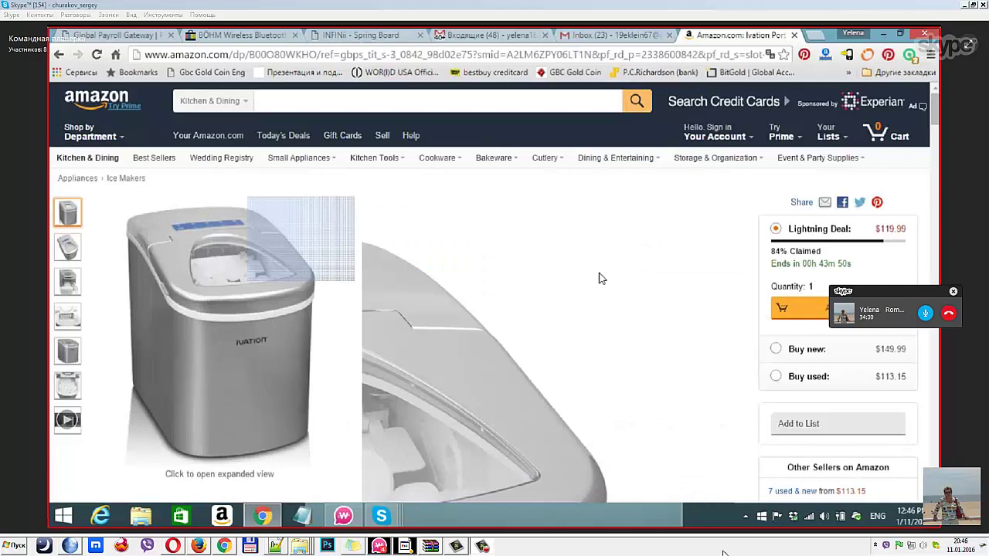
{"action": "scroll", "coordinate": [601, 278], "scroll_direction": "down", "scroll_amount": 3}
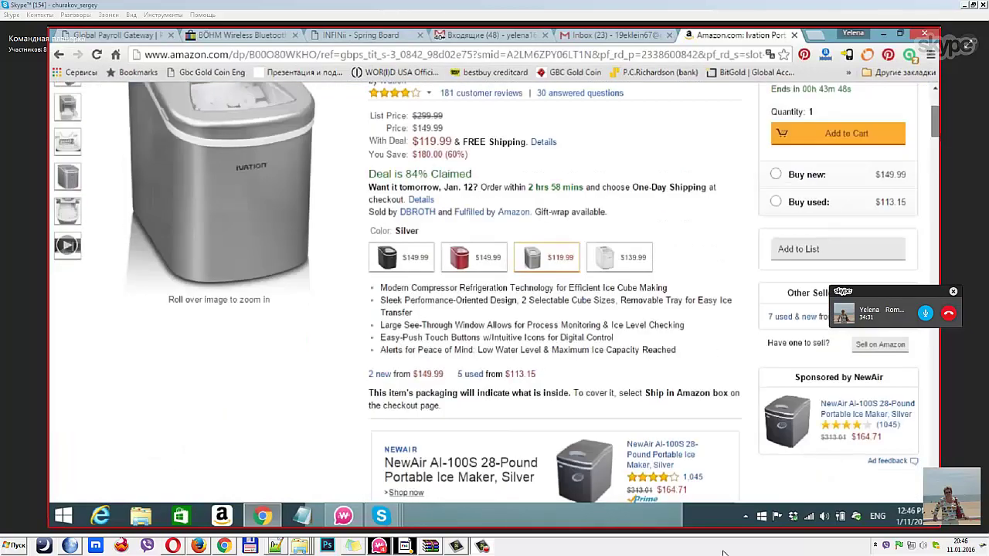
{"action": "left_click_drag", "start_coordinate": [934, 120], "coordinate": [937, 93]}
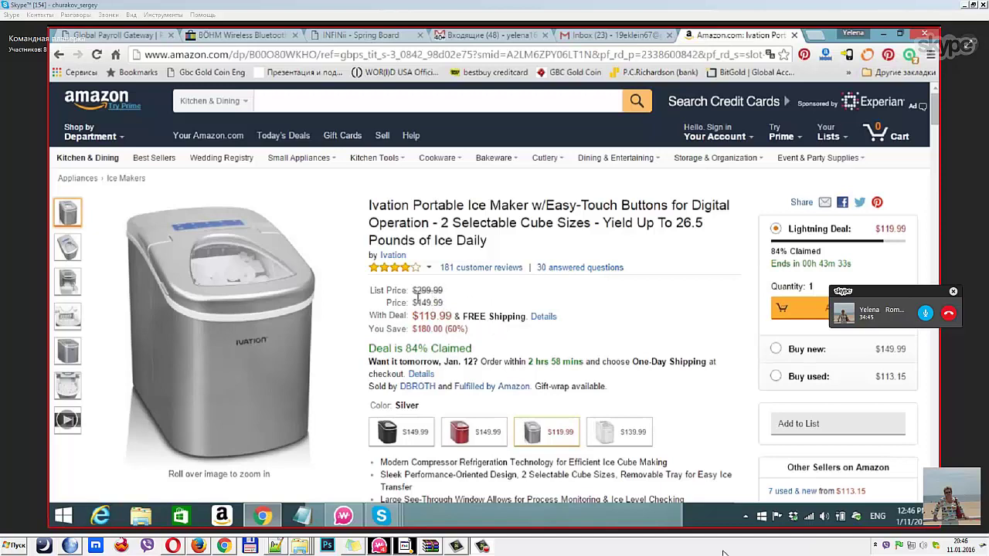
{"action": "mouse_move", "coordinate": [320, 302]}
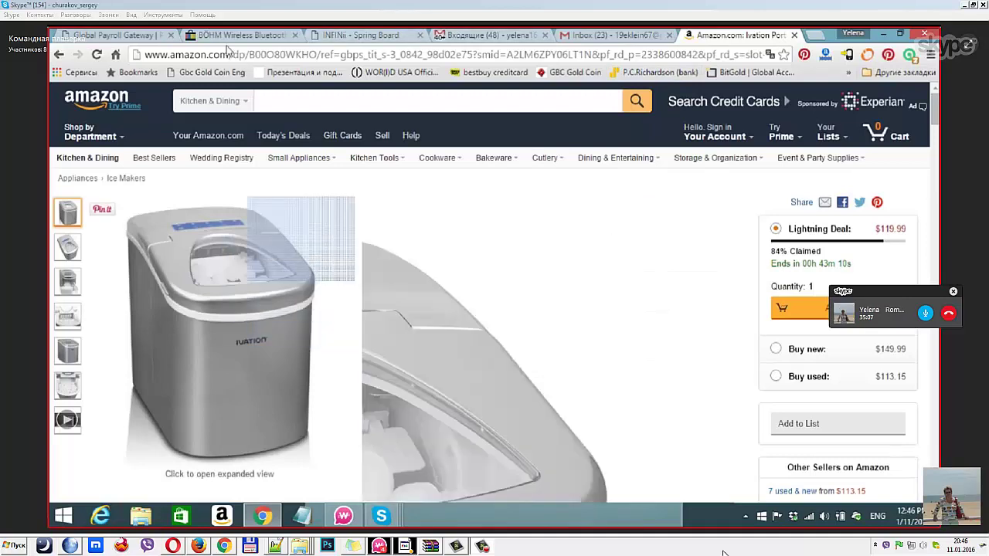
Step: Return to the INFINii site and open the eBay tool of the Prime product
{"action": "left_click", "coordinate": [340, 36]}
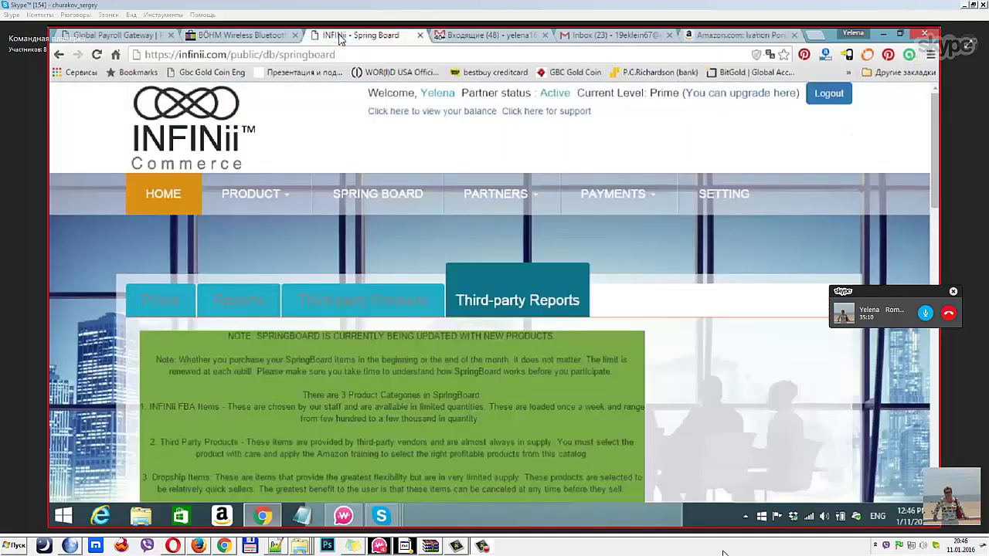
{"action": "mouse_move", "coordinate": [245, 212]}
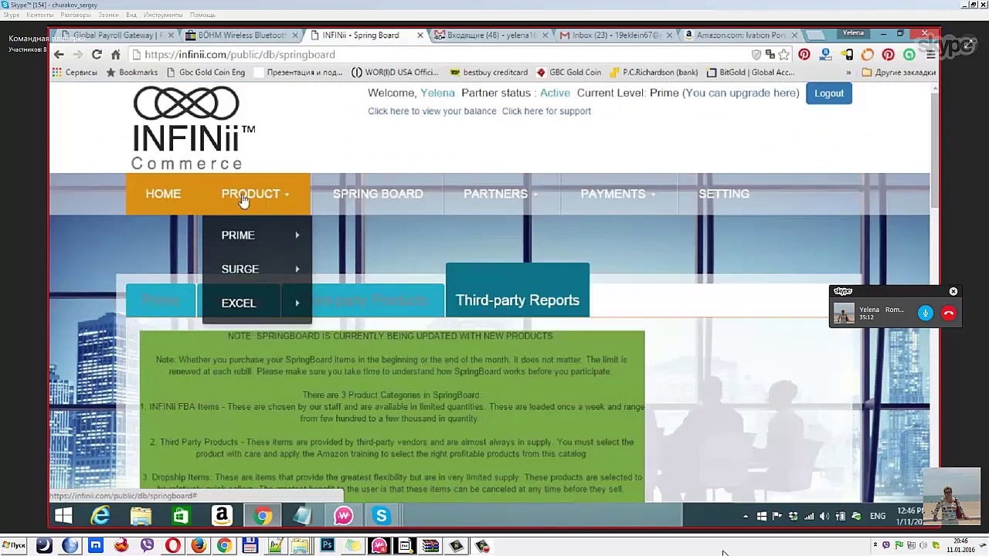
{"action": "mouse_move", "coordinate": [238, 241]}
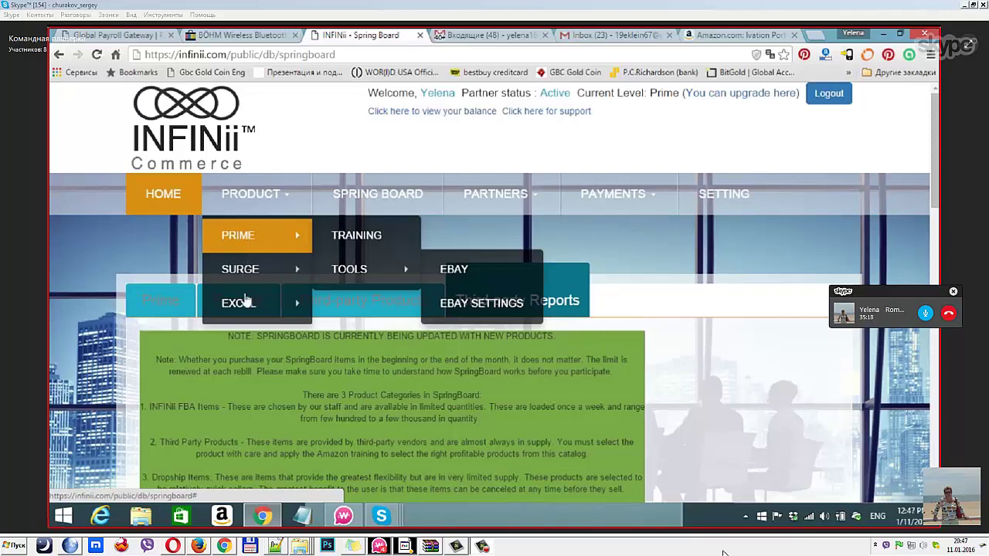
{"action": "mouse_move", "coordinate": [244, 307]}
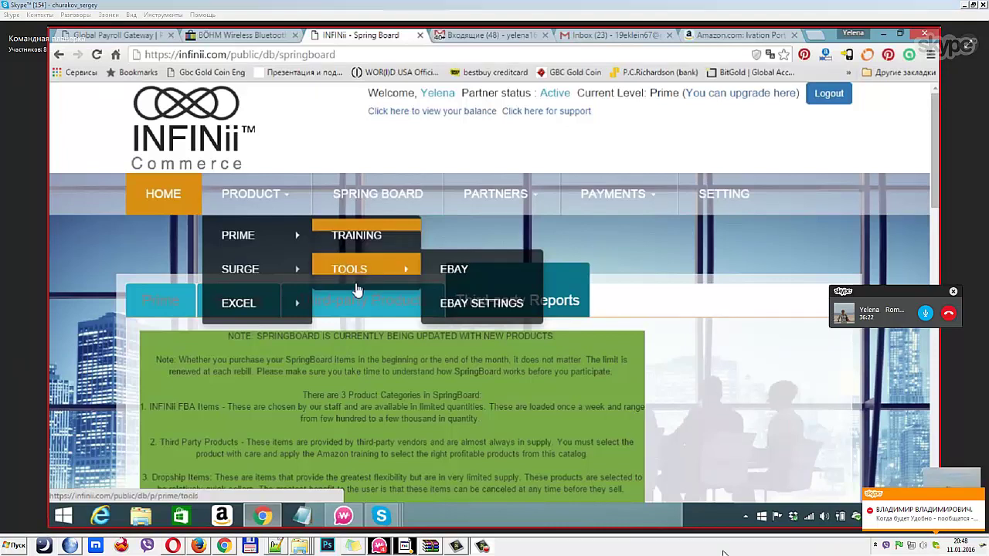
{"action": "left_click", "coordinate": [459, 275]}
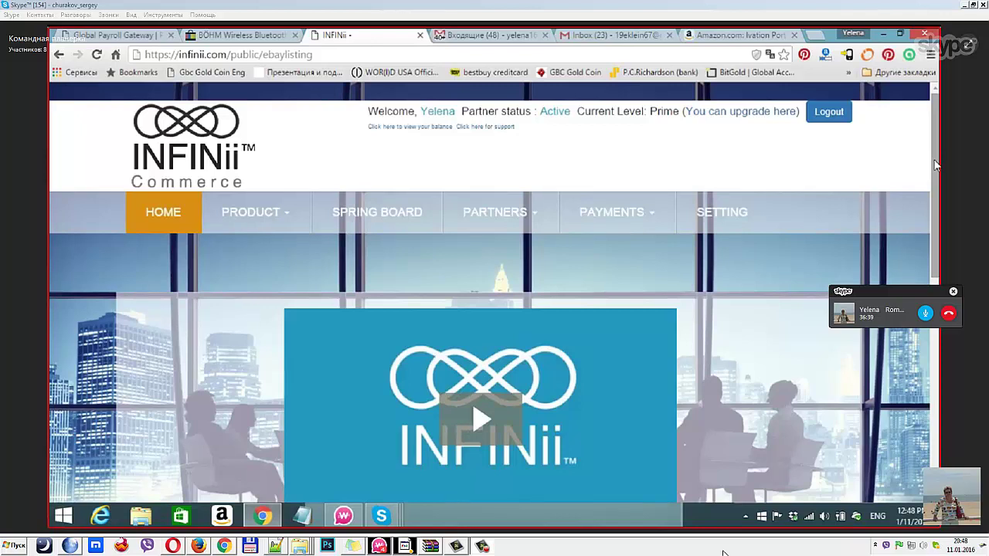
Step: Start creating a new eBay listing and choose Amazon as its source store
{"action": "left_click_drag", "start_coordinate": [935, 164], "coordinate": [940, 263]}
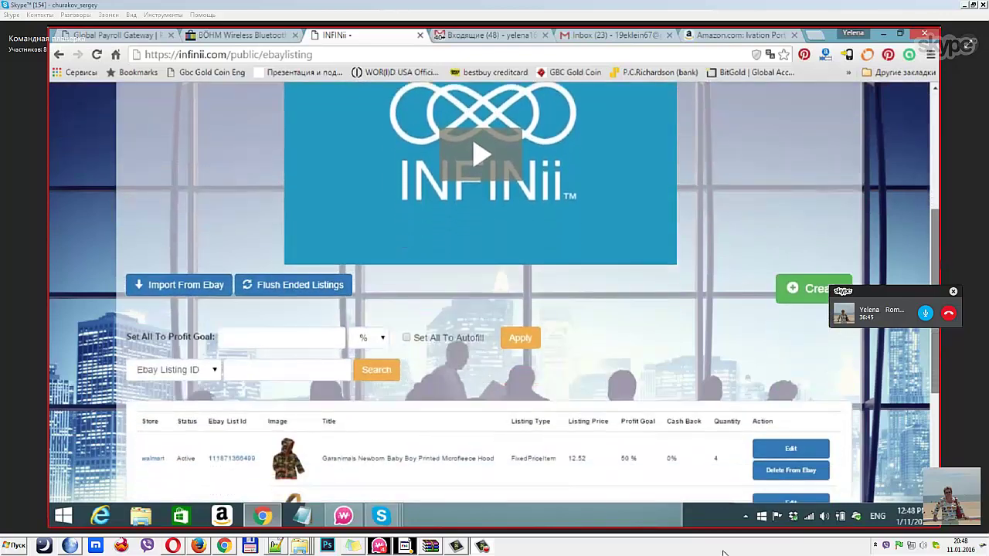
{"action": "left_click", "coordinate": [818, 295]}
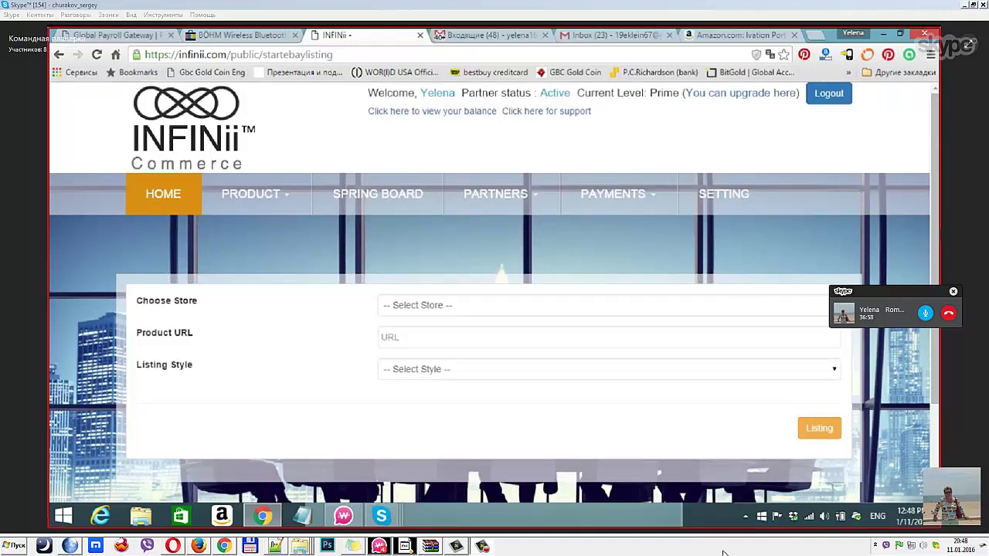
{"action": "scroll", "coordinate": [819, 295], "scroll_direction": "down", "scroll_amount": 1}
{"action": "scroll", "coordinate": [494, 309], "scroll_direction": "down", "scroll_amount": 2}
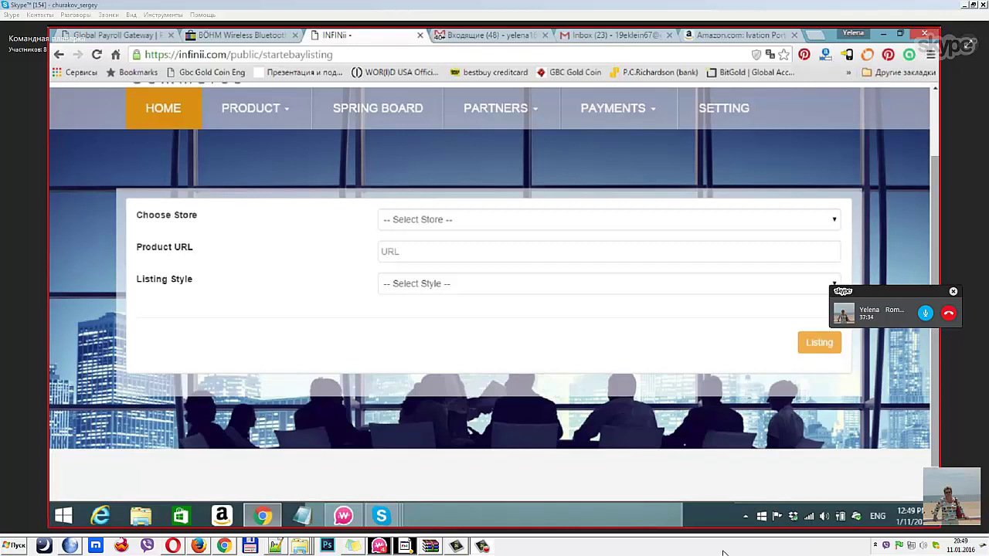
{"action": "left_click", "coordinate": [835, 222]}
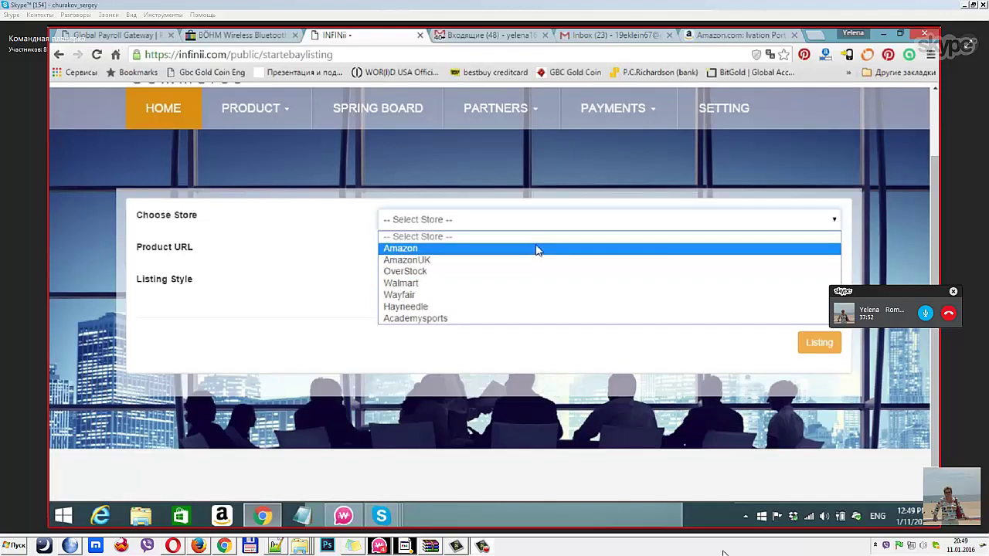
{"action": "left_click", "coordinate": [538, 248]}
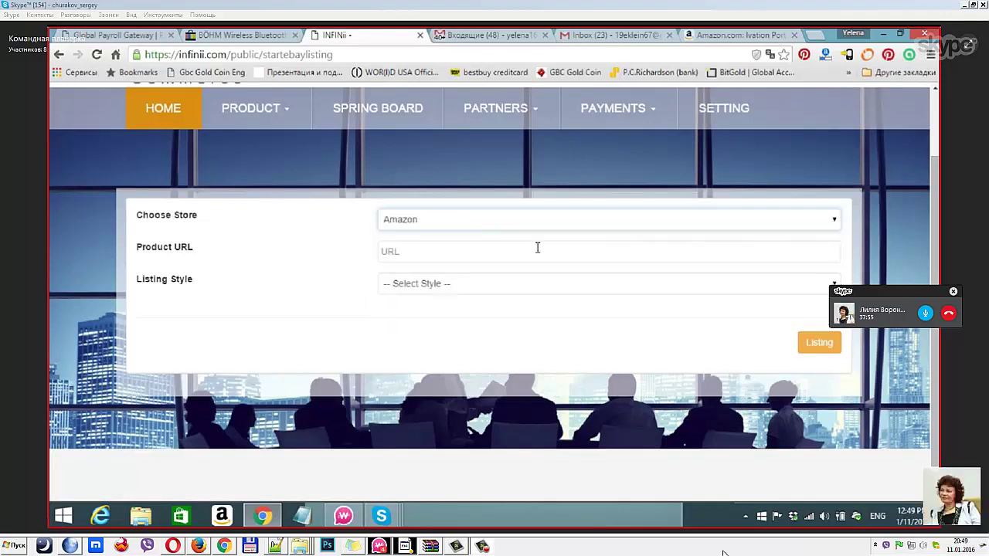
{"action": "left_click", "coordinate": [718, 36]}
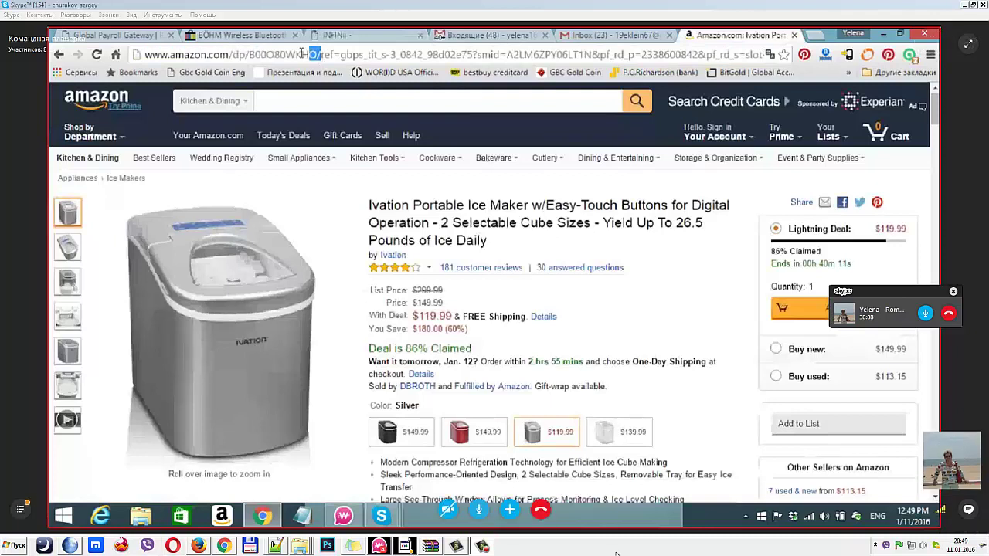
{"action": "left_click_drag", "start_coordinate": [322, 56], "coordinate": [146, 55]}
{"action": "right_click", "coordinate": [146, 55]}
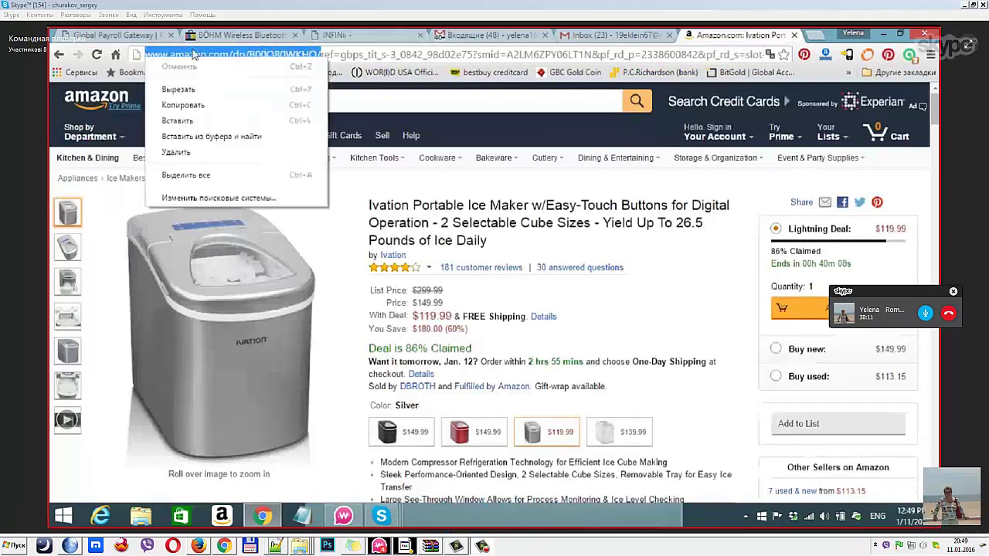
{"action": "left_click", "coordinate": [190, 106]}
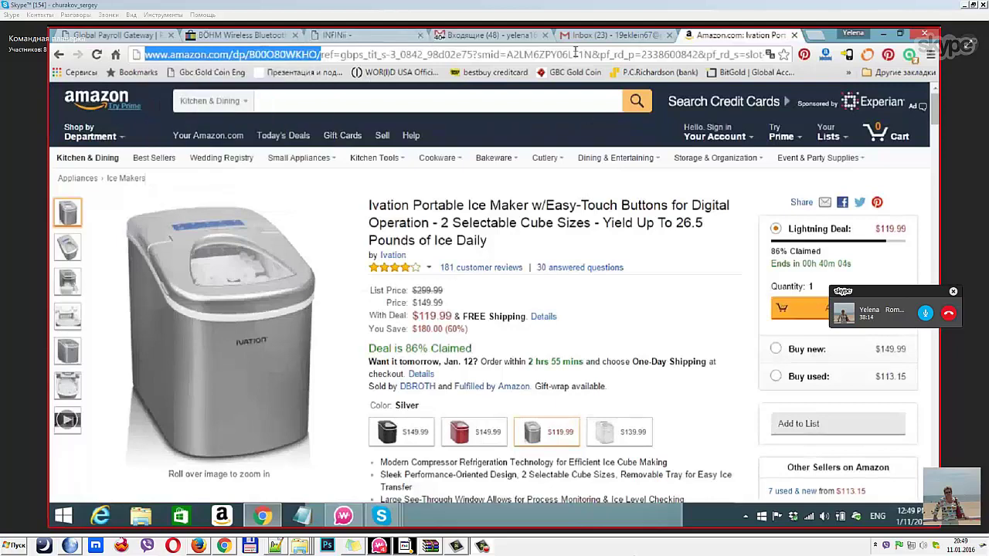
{"action": "left_click", "coordinate": [350, 36]}
{"action": "left_click", "coordinate": [409, 253]}
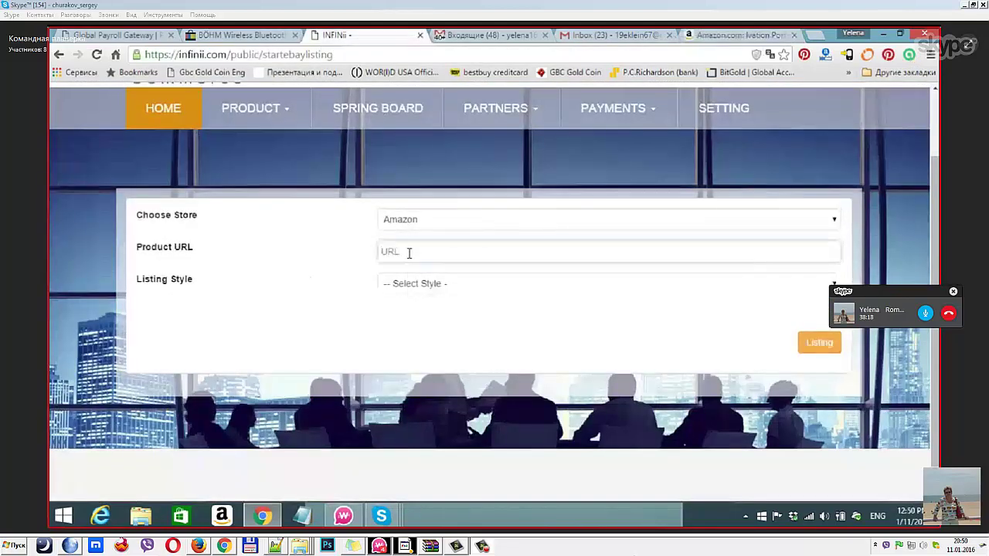
{"action": "right_click", "coordinate": [410, 254]}
{"action": "left_click", "coordinate": [453, 338]}
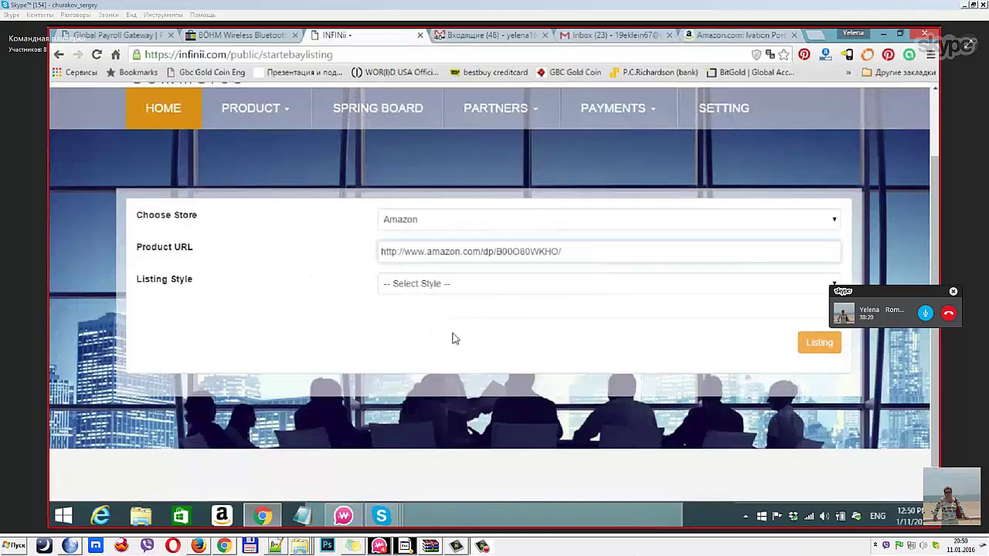
Step: Set the listing style to Row and look over its template previews
{"action": "left_click", "coordinate": [787, 281]}
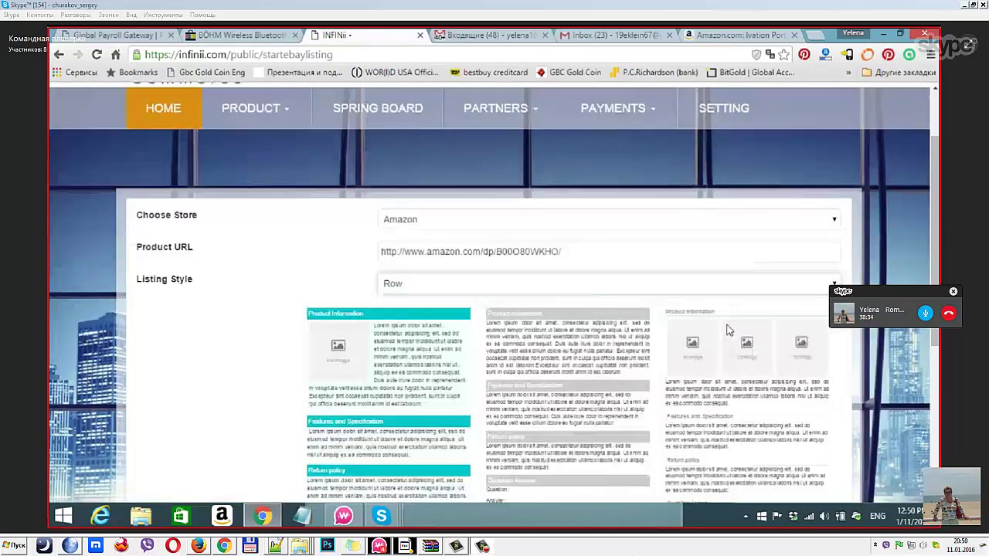
{"action": "scroll", "coordinate": [937, 247], "scroll_direction": "down", "scroll_amount": 2}
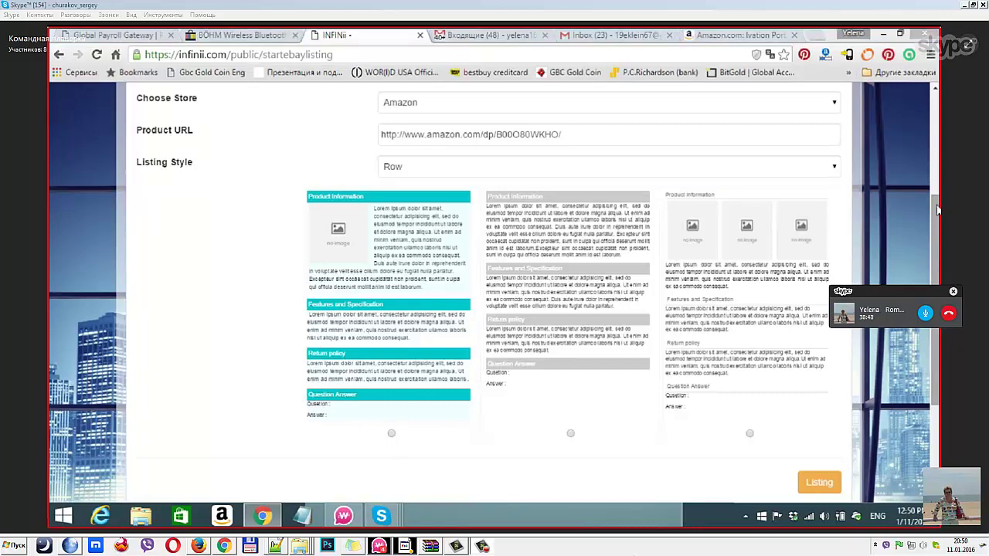
{"action": "left_click_drag", "start_coordinate": [938, 209], "coordinate": [926, 145]}
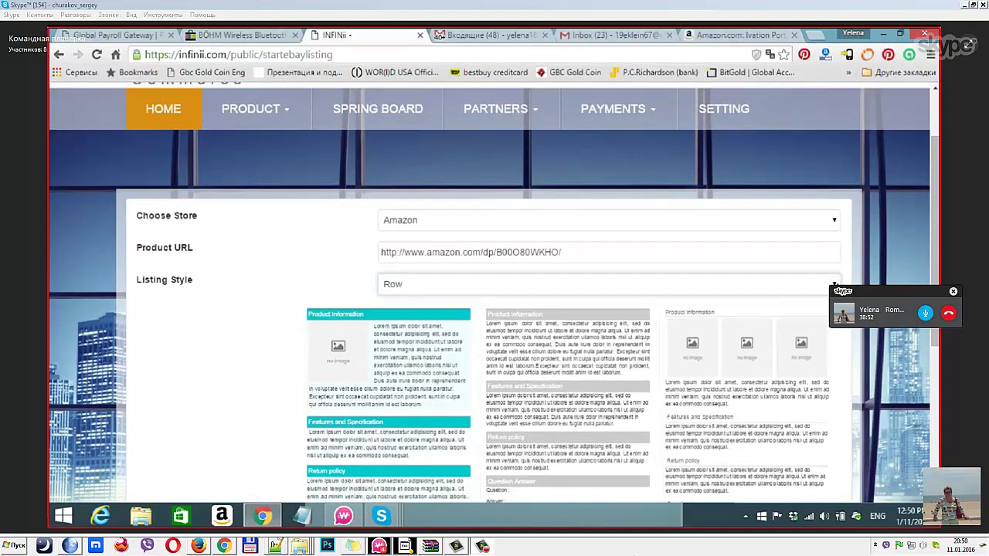
Step: Change the listing style to Frame and view all of its template previews
{"action": "left_click", "coordinate": [833, 285]}
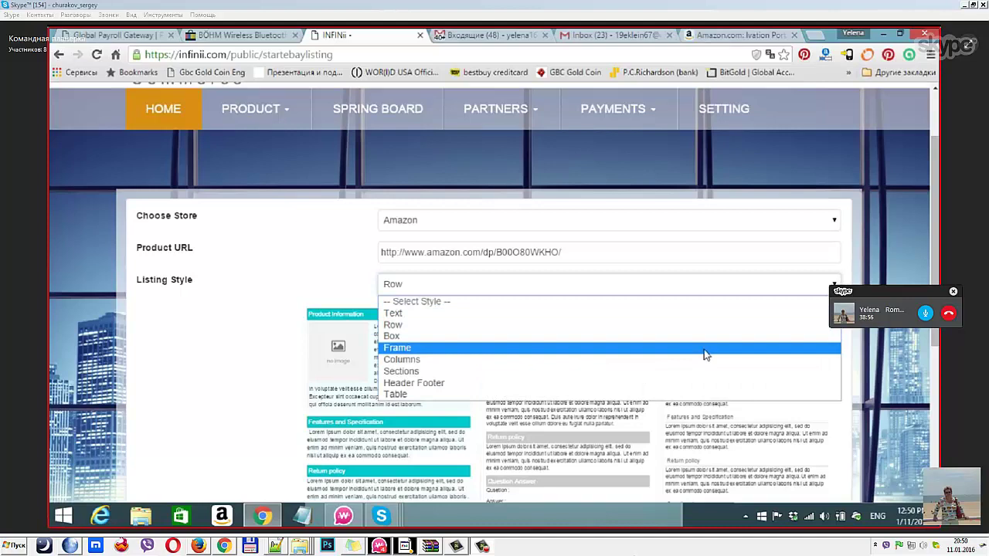
{"action": "left_click", "coordinate": [705, 351]}
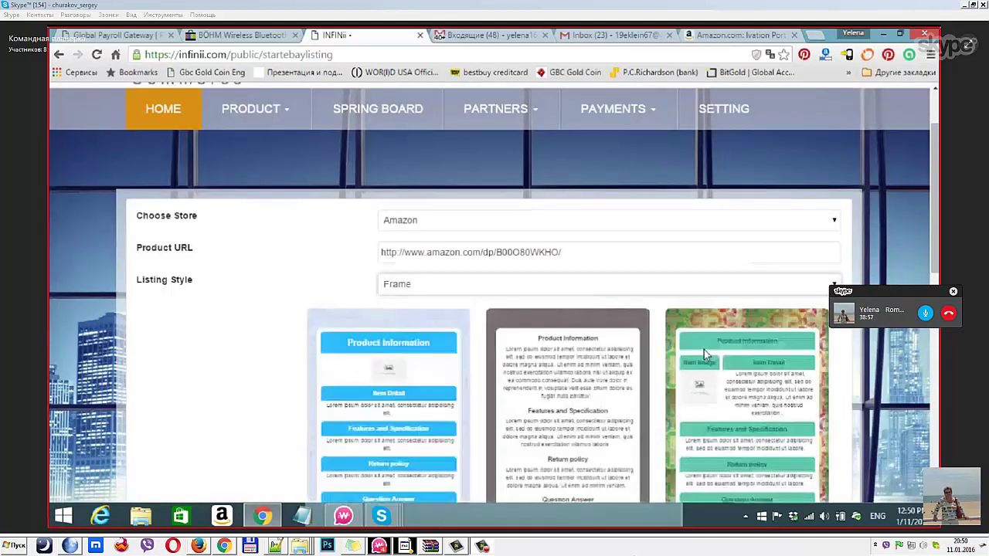
{"action": "scroll", "coordinate": [704, 349], "scroll_direction": "down", "scroll_amount": 2}
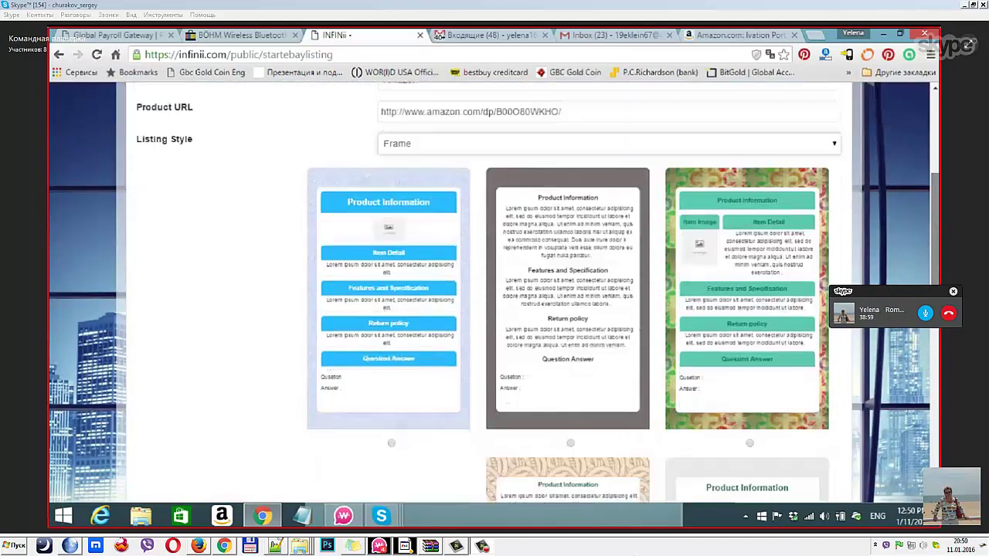
{"action": "scroll", "coordinate": [494, 292], "scroll_direction": "down", "scroll_amount": 3}
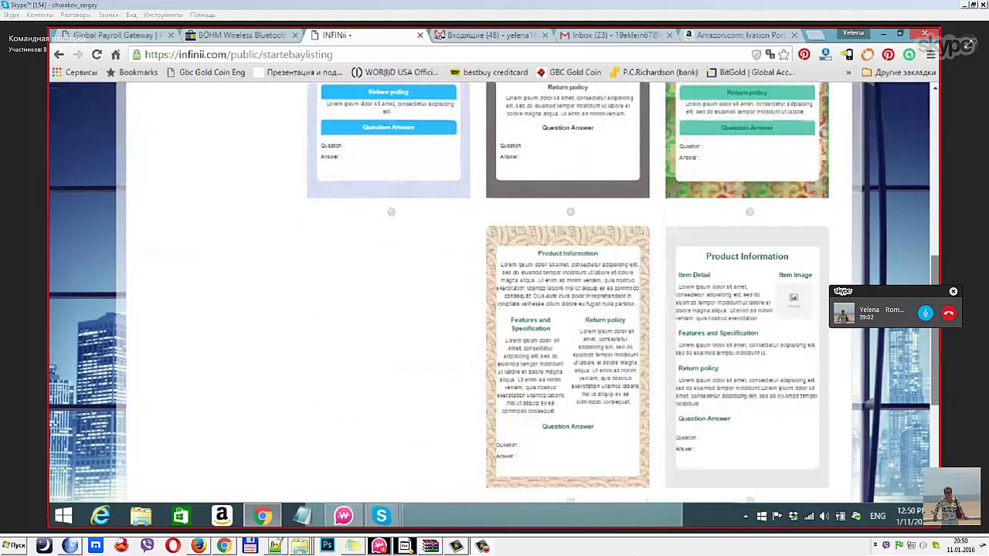
{"action": "scroll", "coordinate": [917, 210], "scroll_direction": "up", "scroll_amount": 5}
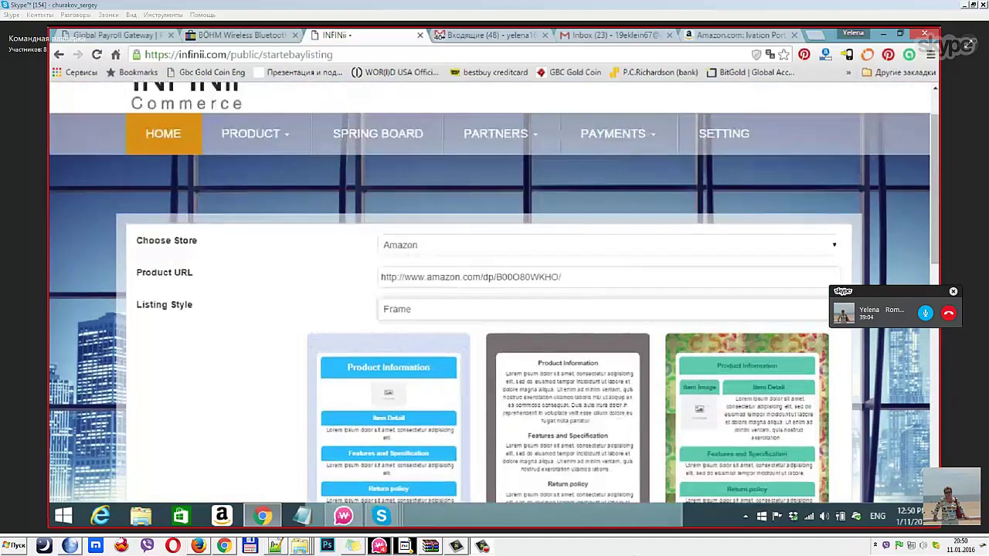
Step: Switch the listing style to Box and view its template layouts
{"action": "left_click", "coordinate": [784, 309]}
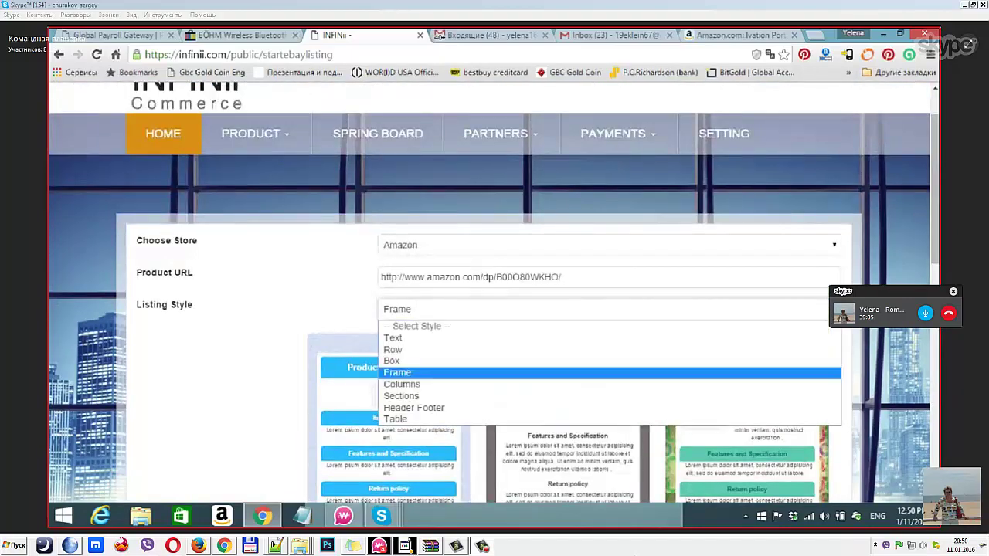
{"action": "left_click", "coordinate": [747, 361]}
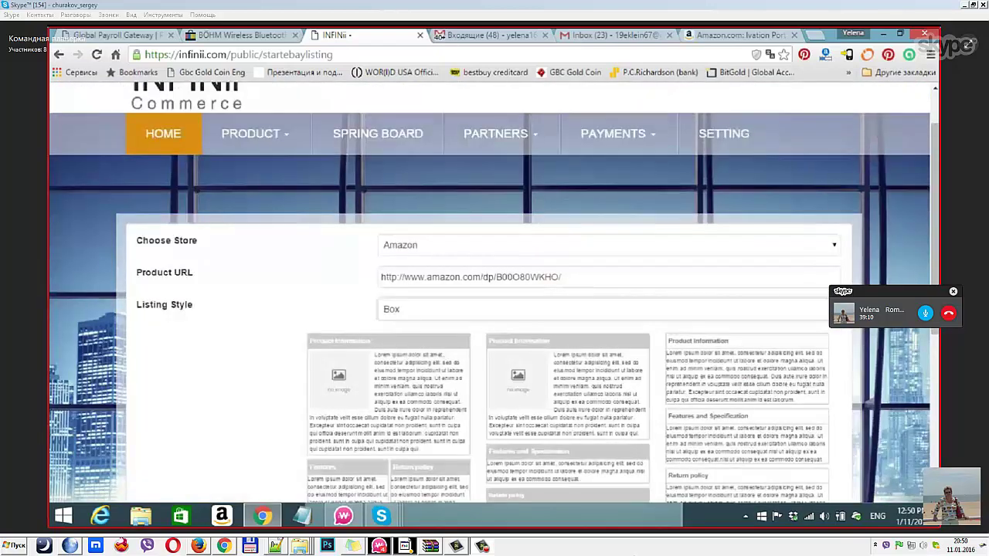
{"action": "scroll", "coordinate": [495, 294], "scroll_direction": "down", "scroll_amount": 3}
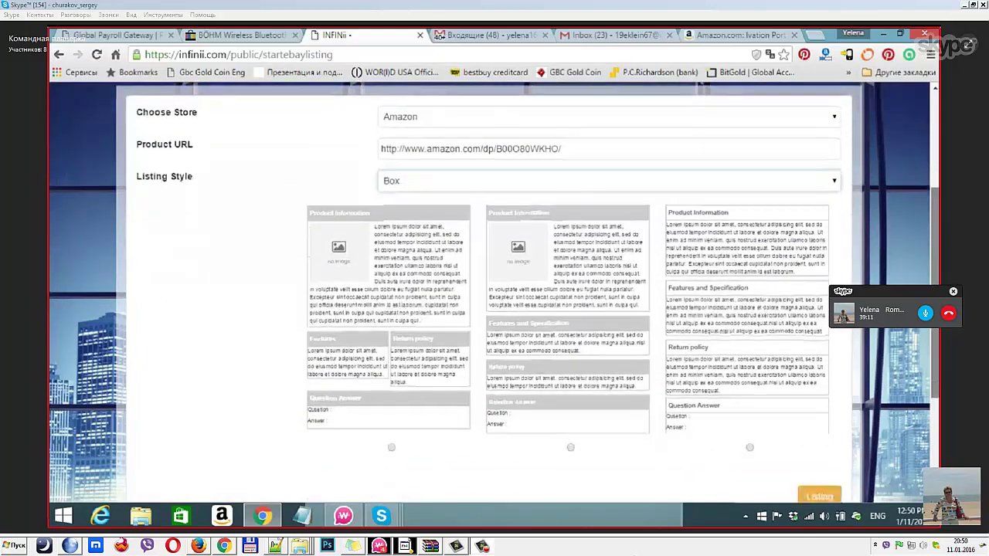
{"action": "scroll", "coordinate": [935, 280], "scroll_direction": "up", "scroll_amount": 2}
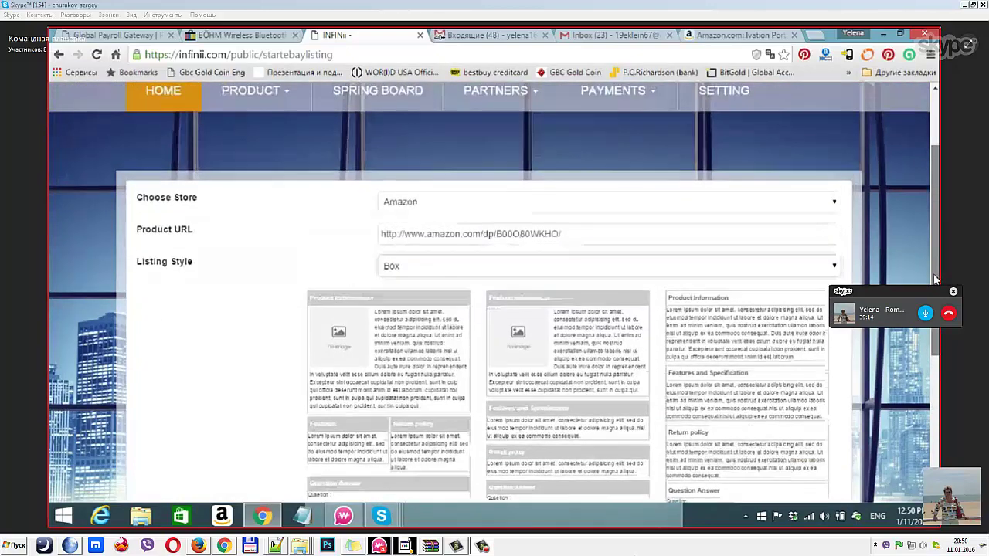
Step: Try the Sections listing style and look through its template layouts
{"action": "left_click", "coordinate": [834, 267]}
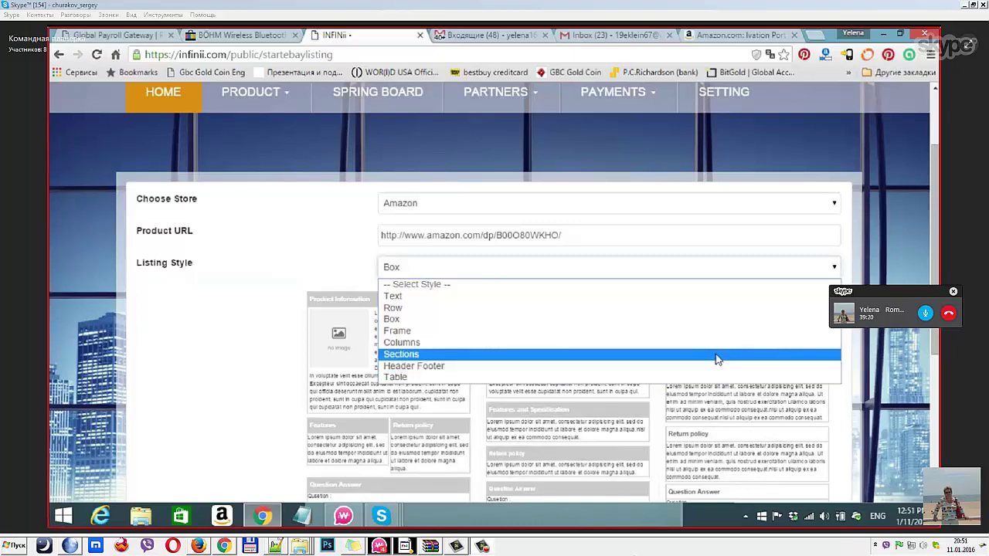
{"action": "left_click", "coordinate": [717, 354]}
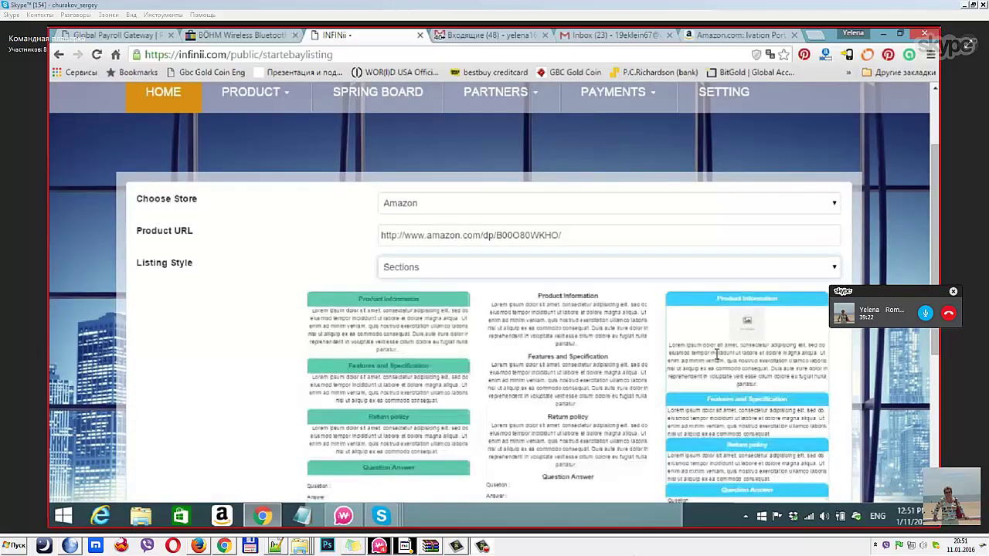
{"action": "scroll", "coordinate": [934, 278], "scroll_direction": "down", "scroll_amount": 2}
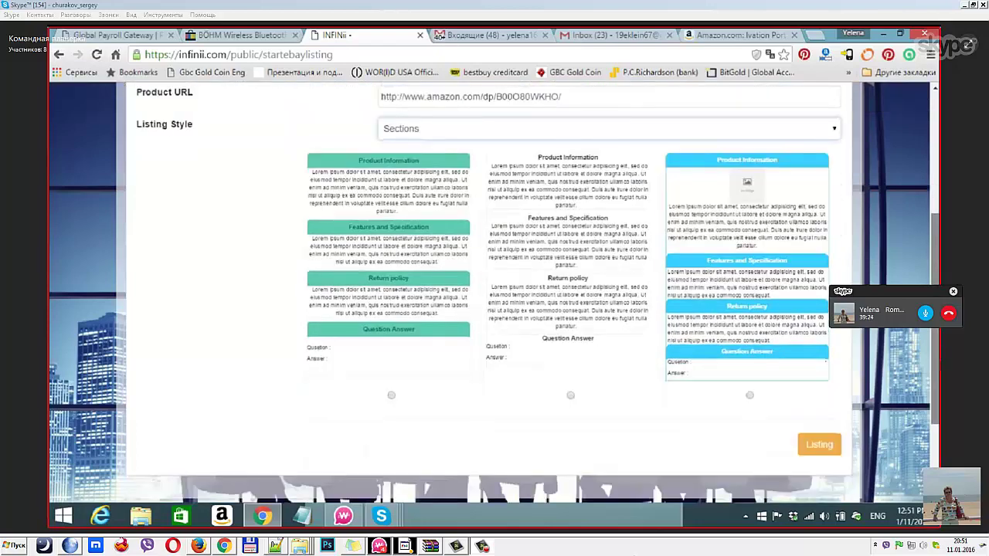
{"action": "scroll", "coordinate": [495, 294], "scroll_direction": "down", "scroll_amount": 1}
{"action": "scroll", "coordinate": [494, 293], "scroll_direction": "up", "scroll_amount": 3}
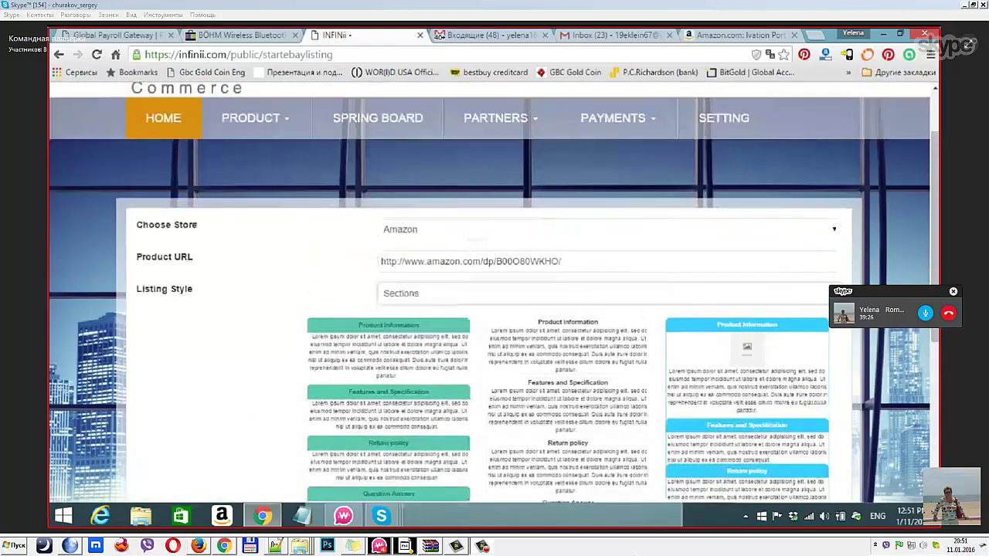
Step: Set the listing style back to Frame and browse its template designs
{"action": "left_click", "coordinate": [827, 293]}
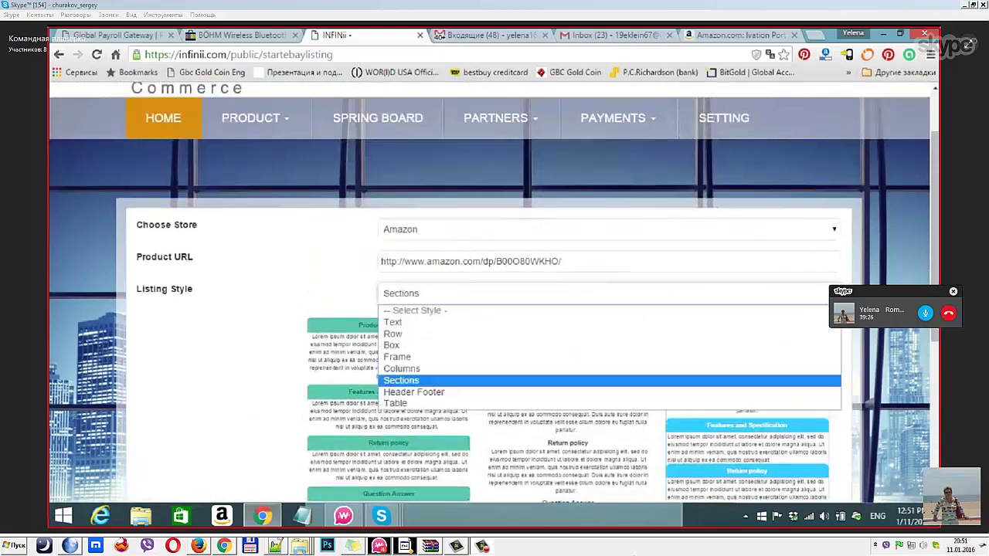
{"action": "left_click", "coordinate": [743, 359]}
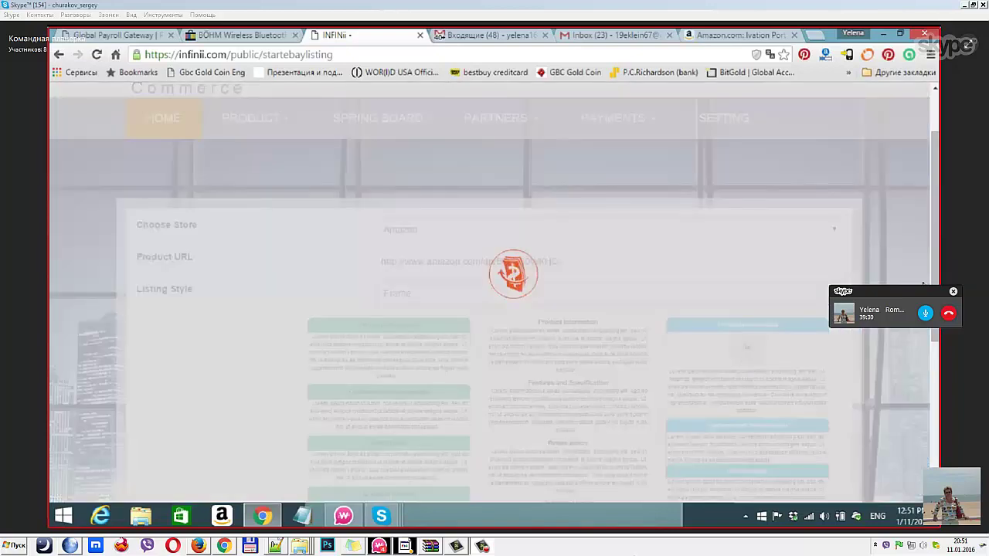
{"action": "scroll", "coordinate": [935, 276], "scroll_direction": "down", "scroll_amount": 3}
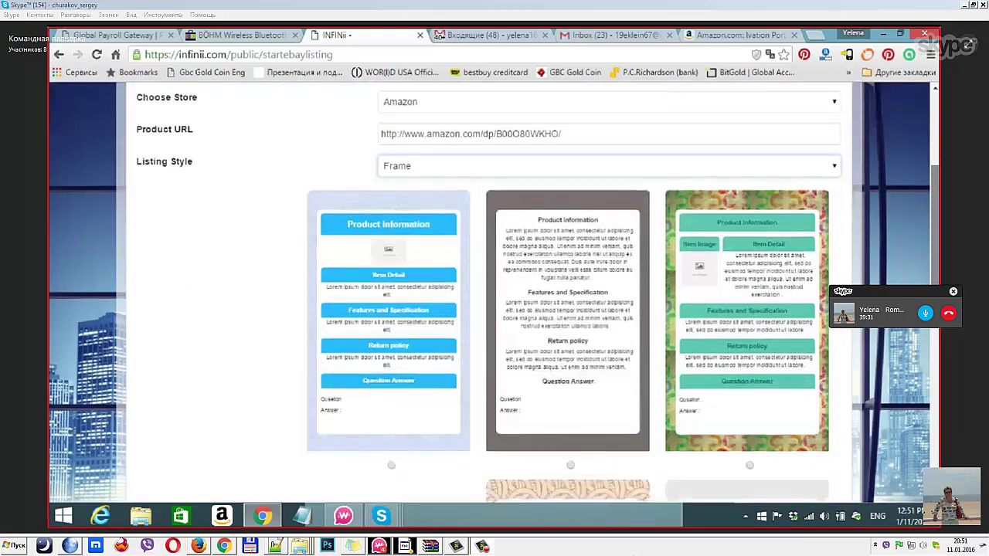
{"action": "scroll", "coordinate": [939, 362], "scroll_direction": "down", "scroll_amount": 2}
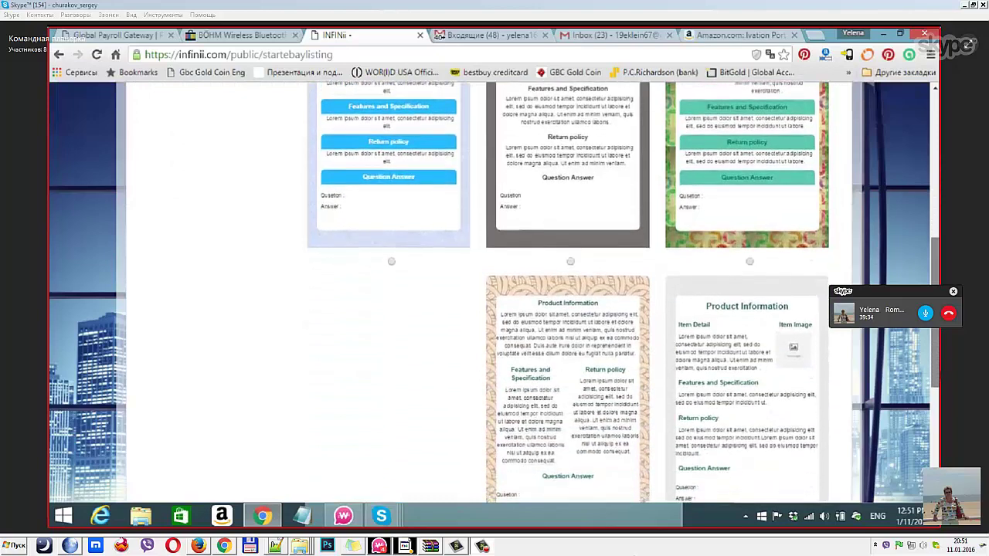
Step: Select the Frame template with the green and red patterned border and proceed to the listing details form
{"action": "scroll", "coordinate": [939, 362], "scroll_direction": "up", "scroll_amount": 2}
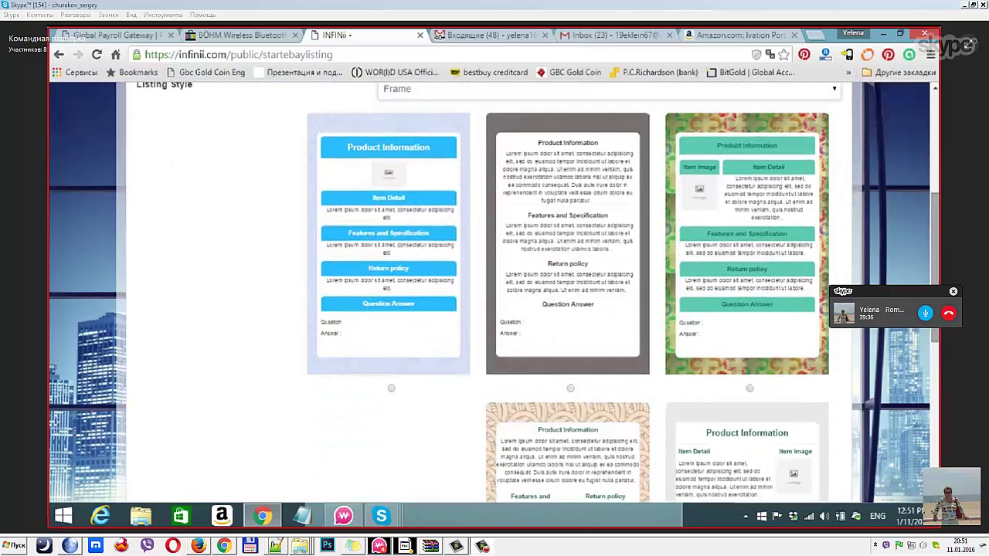
{"action": "left_click", "coordinate": [750, 388]}
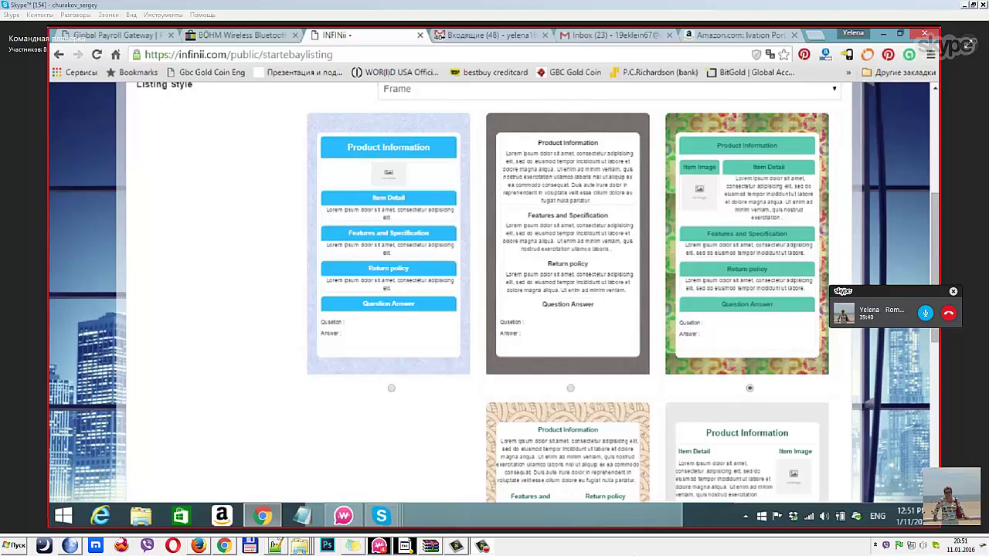
{"action": "scroll", "coordinate": [749, 380], "scroll_direction": "down", "scroll_amount": 5}
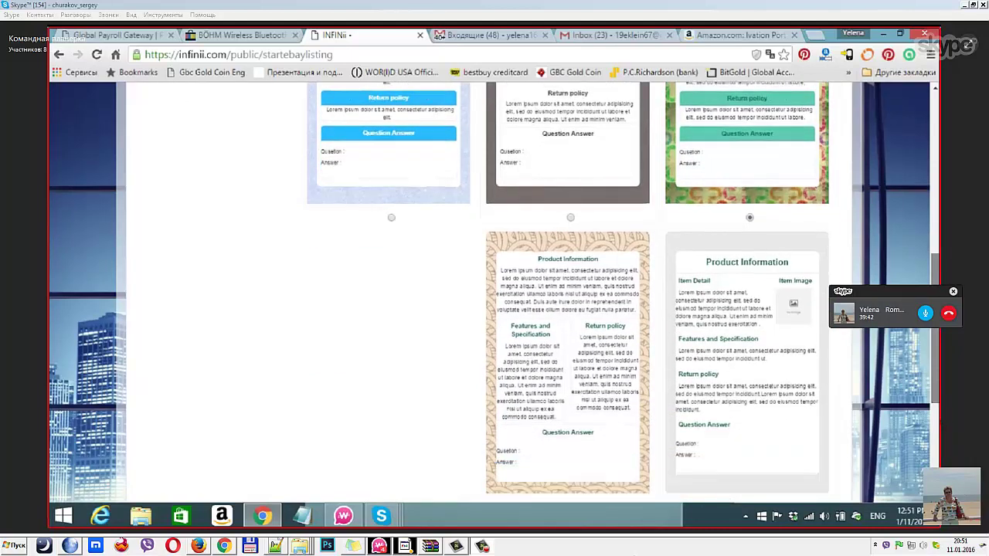
{"action": "left_click", "coordinate": [819, 353]}
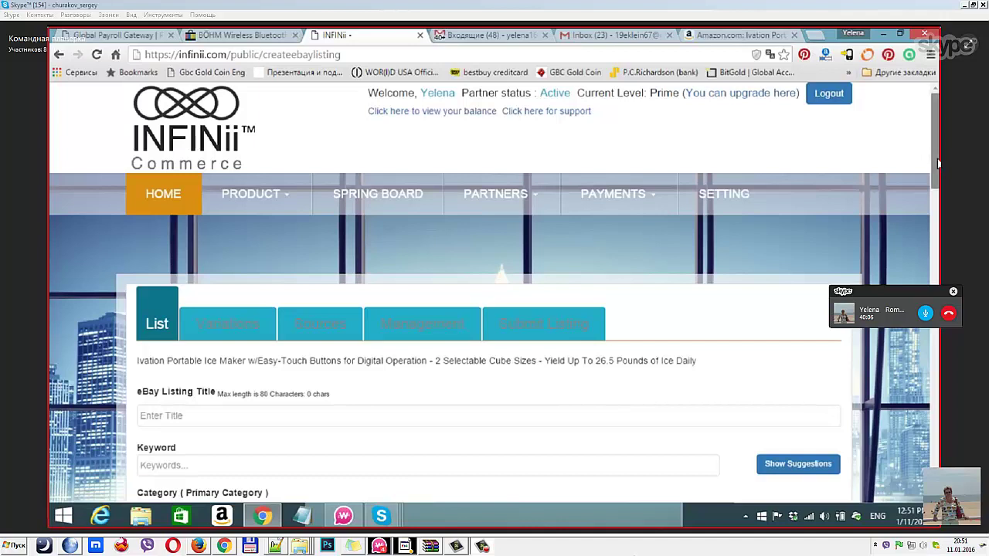
Step: Copy "Ivation Portable Ice Maker w/Easy-Touch Buttons for Digital Operation" from the product name into the eBay listing title
{"action": "left_click_drag", "start_coordinate": [938, 162], "coordinate": [938, 204]}
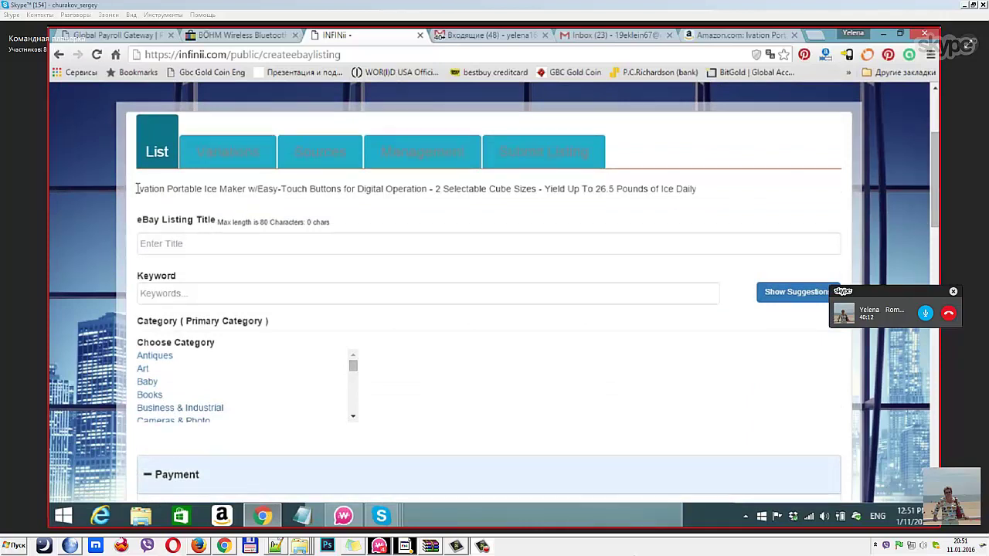
{"action": "left_click_drag", "start_coordinate": [137, 189], "coordinate": [698, 200]}
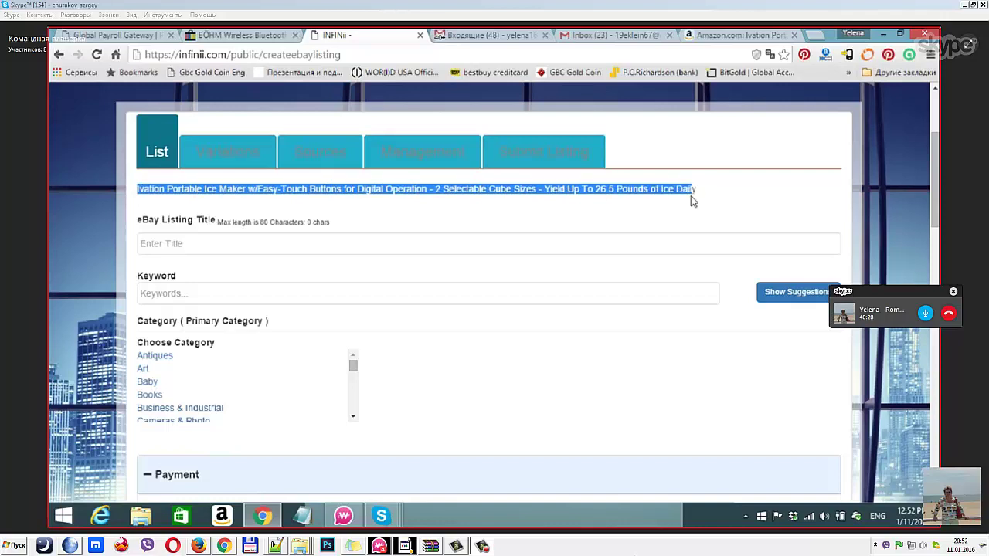
{"action": "left_click", "coordinate": [713, 192]}
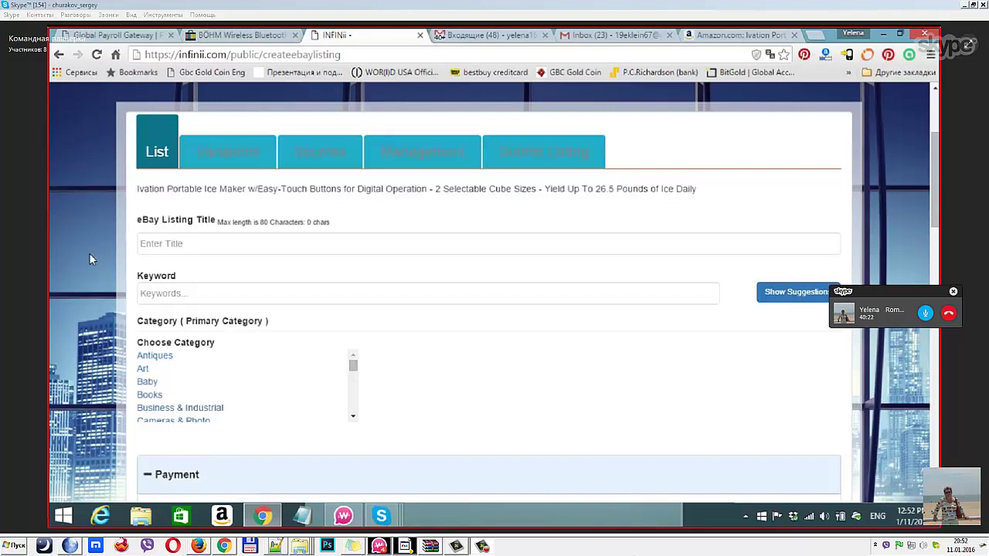
{"action": "left_click", "coordinate": [151, 246]}
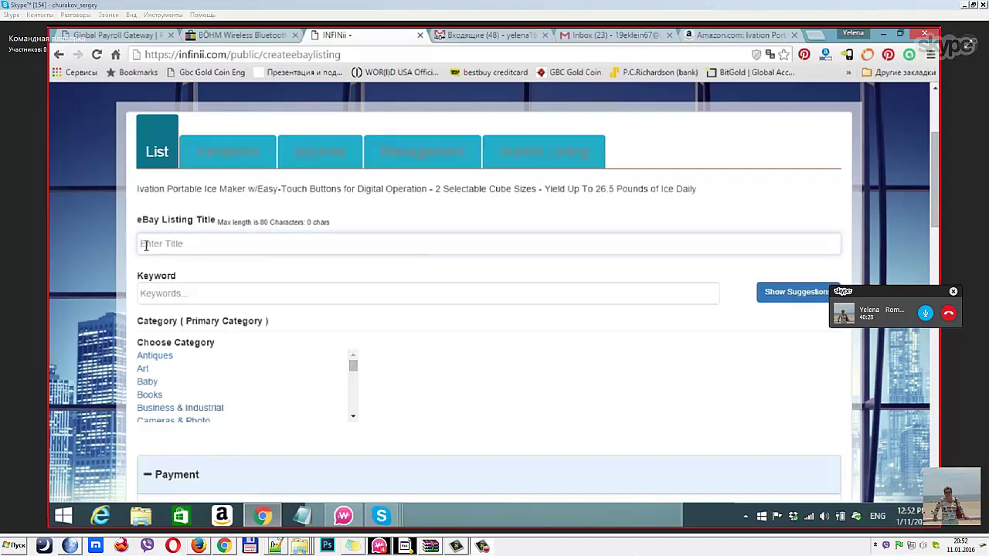
{"action": "left_click", "coordinate": [268, 228]}
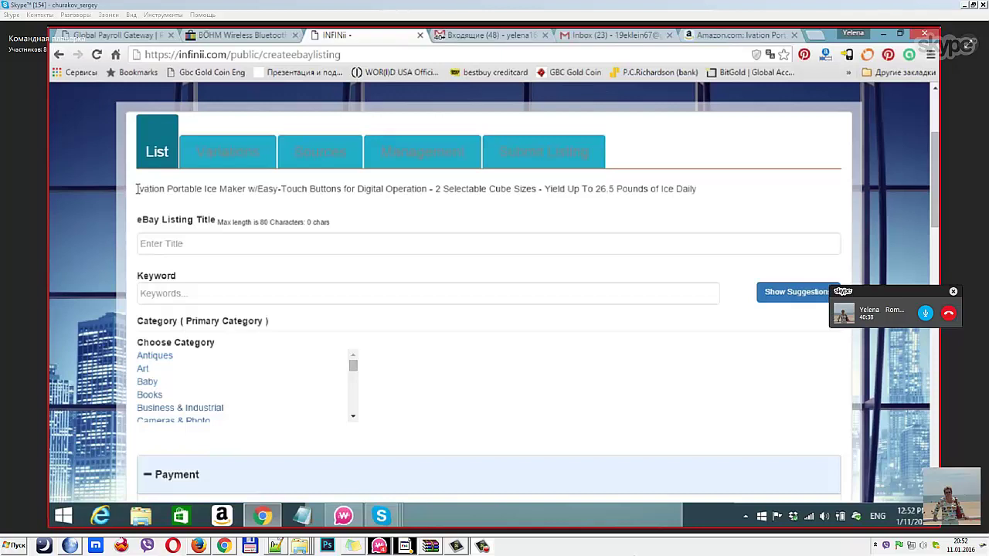
{"action": "left_click_drag", "start_coordinate": [139, 188], "coordinate": [430, 195]}
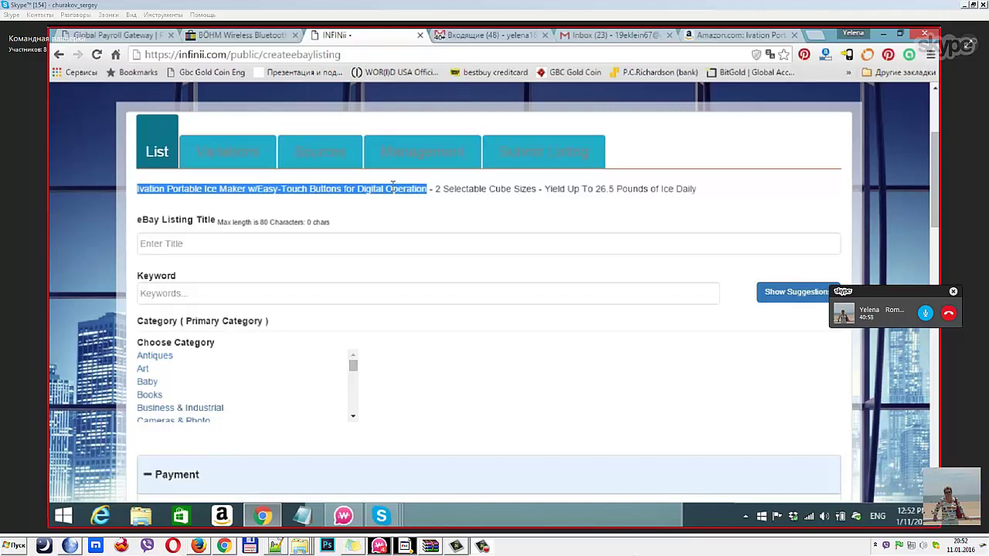
{"action": "right_click", "coordinate": [392, 188]}
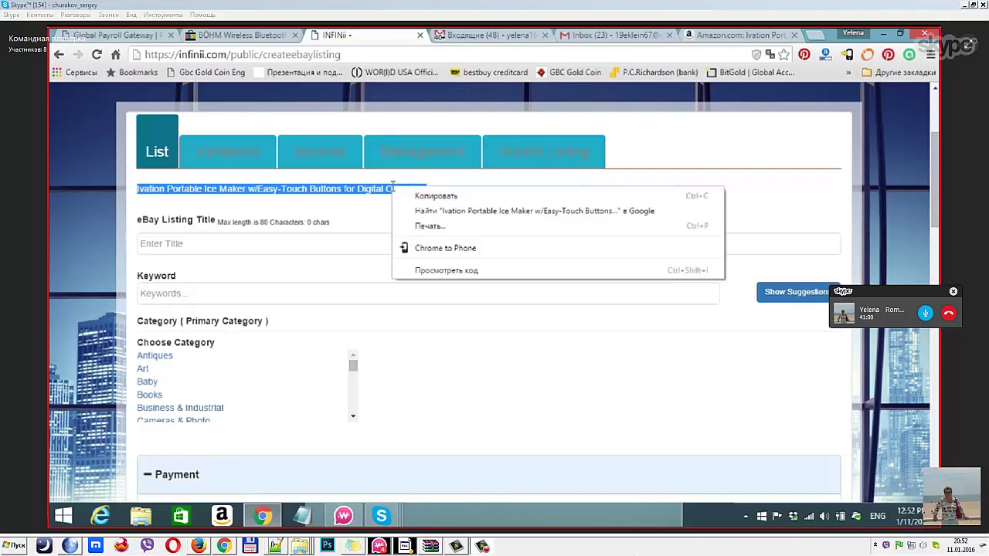
{"action": "left_click", "coordinate": [404, 195]}
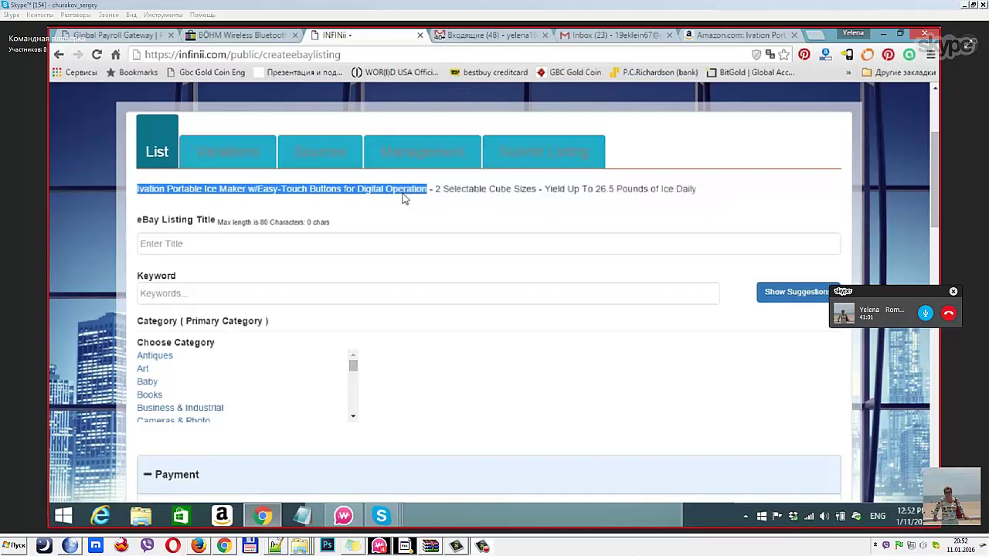
{"action": "left_click", "coordinate": [162, 247]}
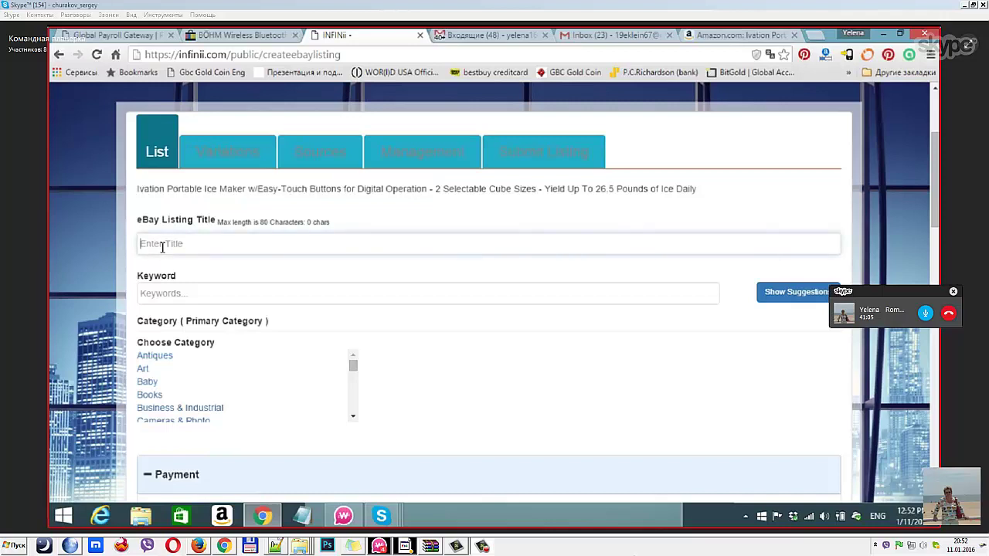
{"action": "right_click", "coordinate": [162, 247]}
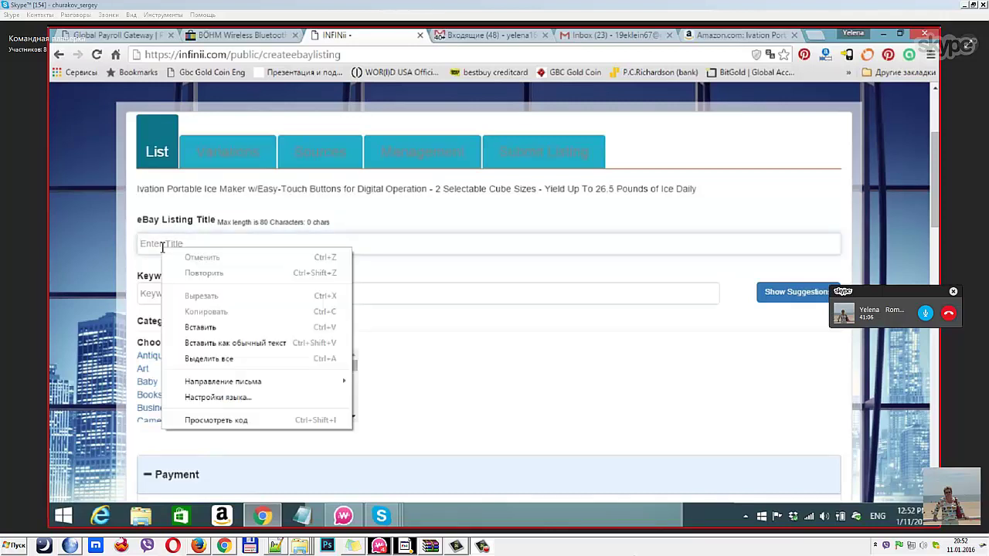
{"action": "left_click", "coordinate": [196, 329]}
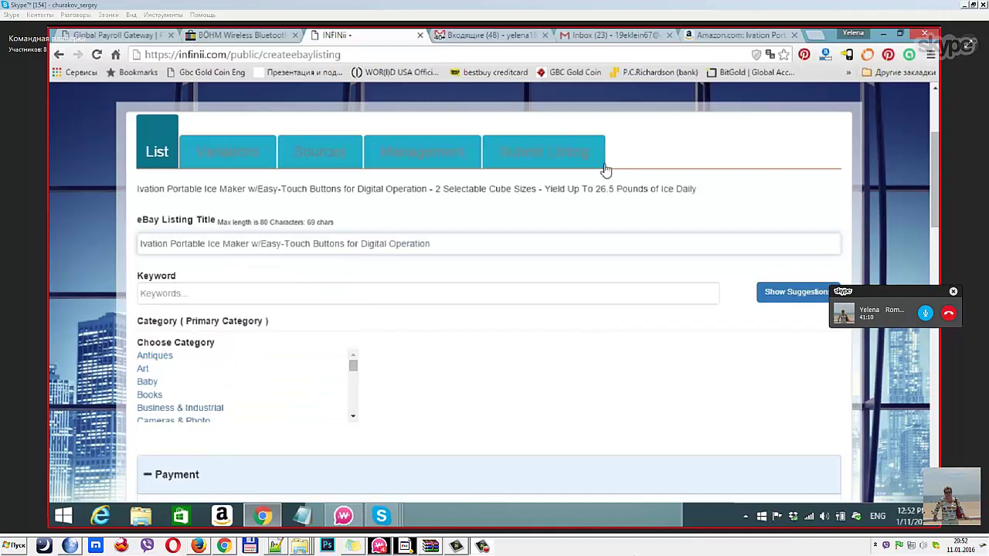
Step: Copy the complete product name, through "Yield Up To 26.5 Pounds of Ice Daily", into the listing's keyword field
{"action": "left_click", "coordinate": [693, 193]}
{"action": "left_click_drag", "start_coordinate": [692, 193], "coordinate": [621, 179]}
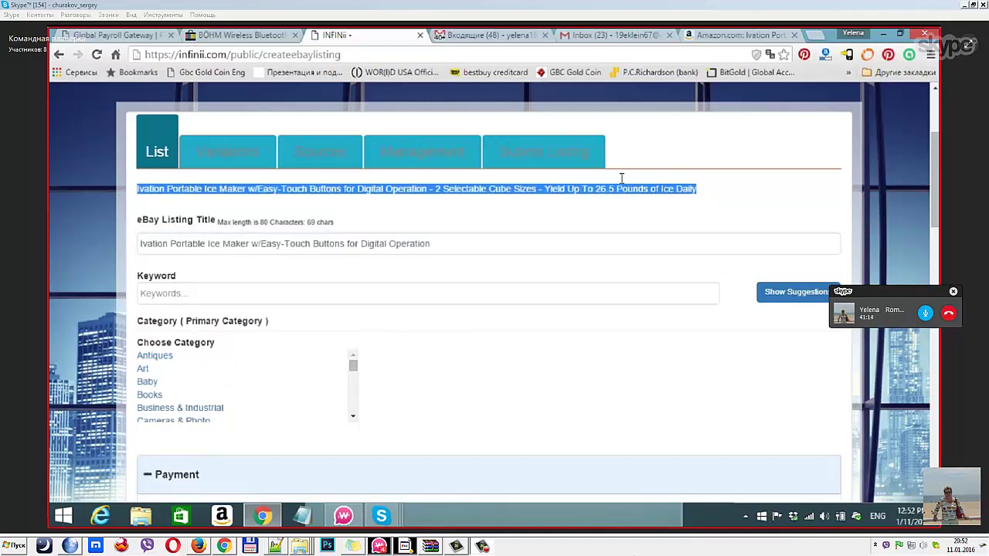
{"action": "left_click", "coordinate": [698, 188]}
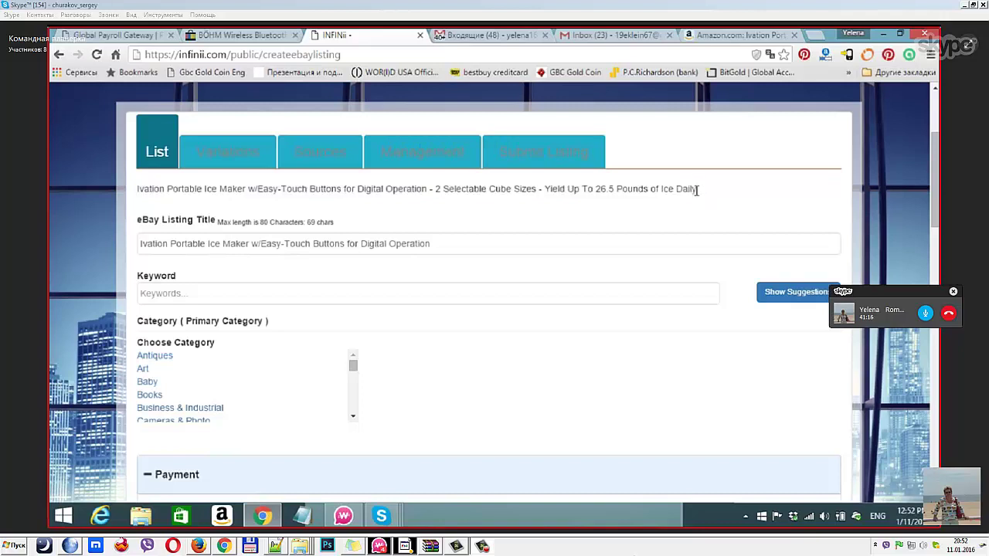
{"action": "left_click_drag", "start_coordinate": [697, 190], "coordinate": [139, 193]}
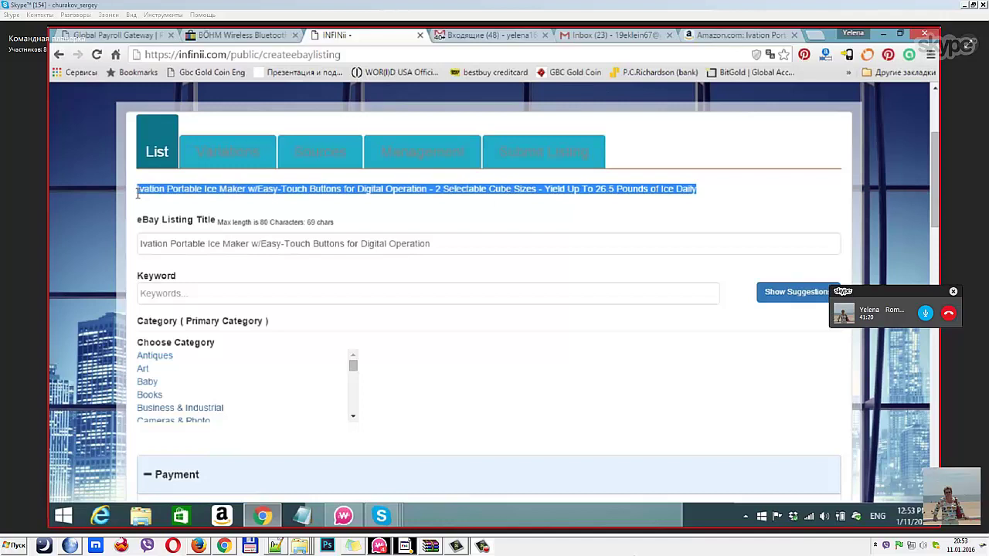
{"action": "right_click", "coordinate": [180, 186]}
{"action": "left_click", "coordinate": [193, 198]}
{"action": "left_click", "coordinate": [163, 292]}
{"action": "right_click", "coordinate": [162, 292]}
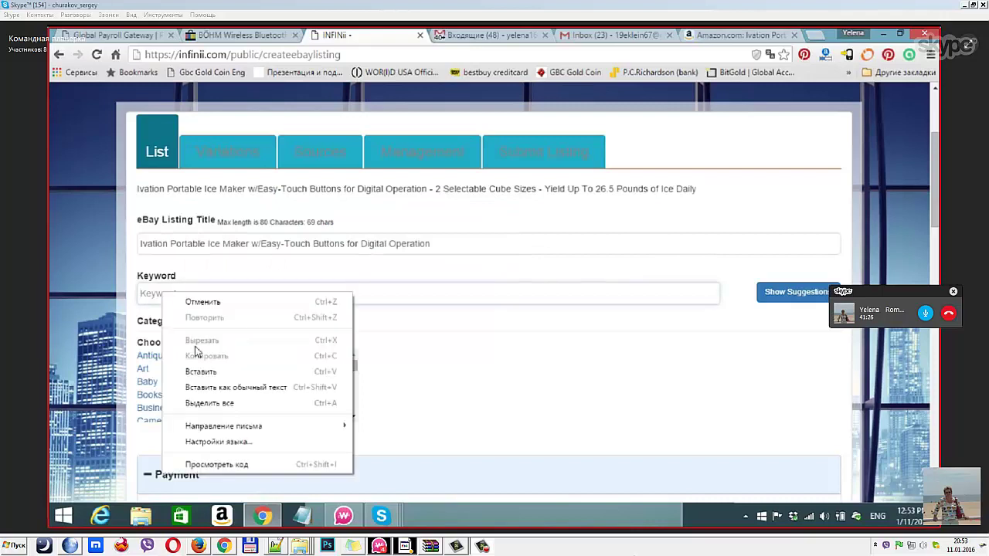
{"action": "left_click", "coordinate": [201, 372]}
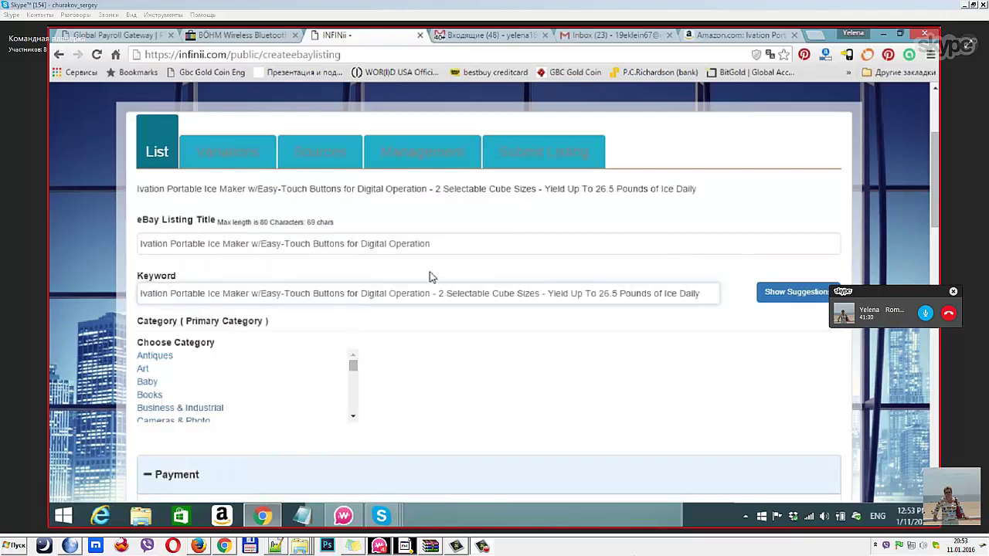
Step: Request category suggestions for the keyword and choose Home & Garden/Major Appliances/Refrigerators & Freezers/Countertop Ice Makers as the primary category
{"action": "left_click", "coordinate": [804, 294]}
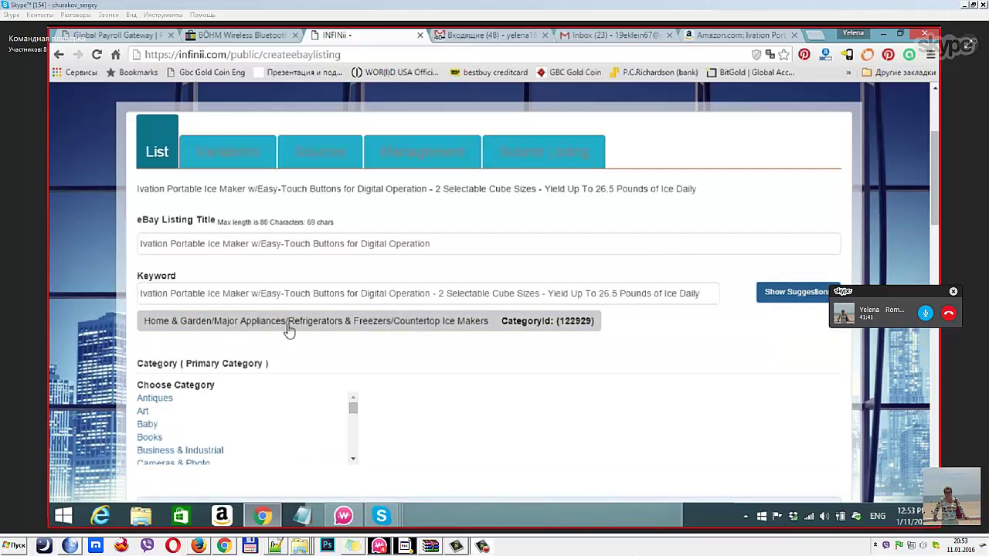
{"action": "left_click", "coordinate": [330, 322]}
{"action": "scroll", "coordinate": [330, 326], "scroll_direction": "down", "scroll_amount": 3}
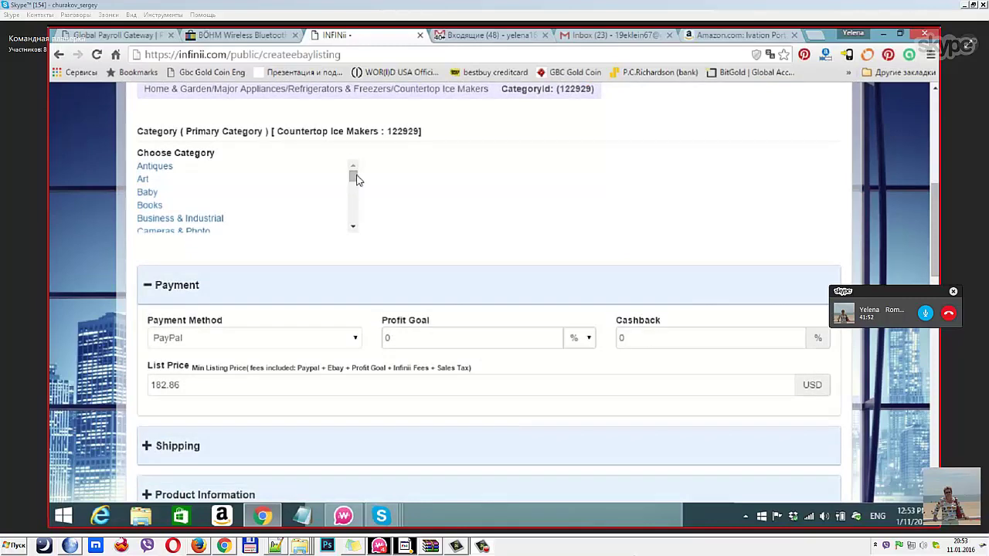
Step: Set the primary category manually to Home & Garden, Kitchen, Dining & Bar, Bar Tools & Accessories, Cocktail Shakers & Bar Sets
{"action": "left_click_drag", "start_coordinate": [356, 179], "coordinate": [363, 207]}
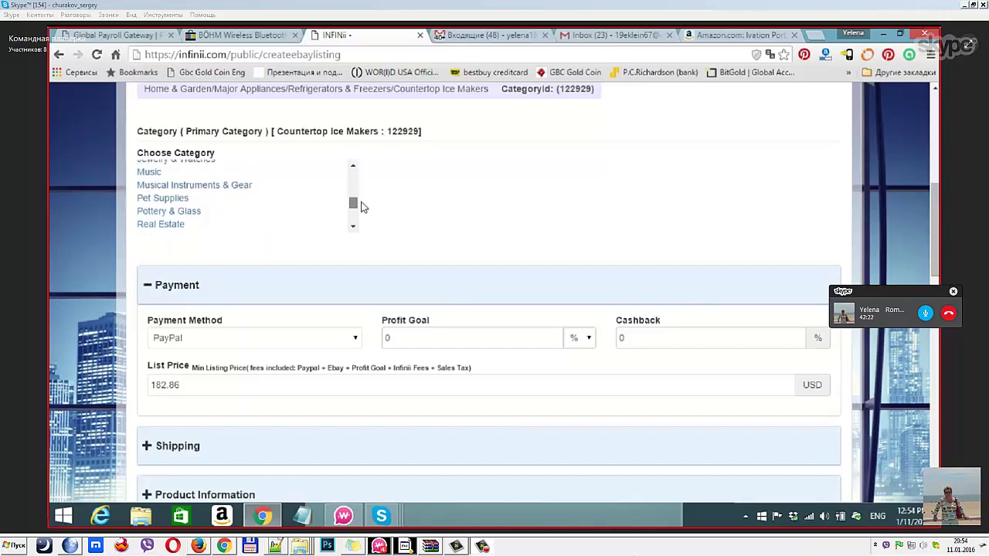
{"action": "left_click_drag", "start_coordinate": [363, 207], "coordinate": [361, 201]}
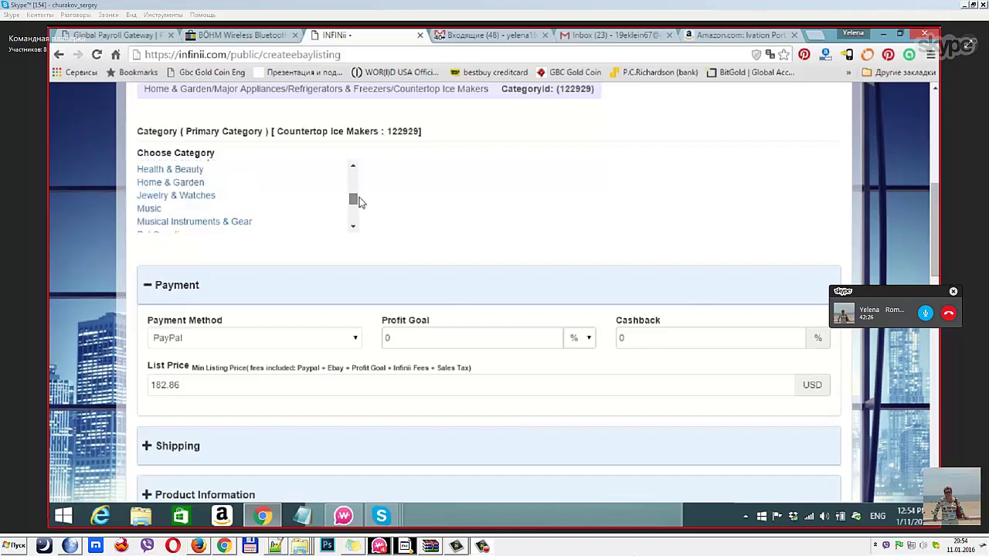
{"action": "left_click", "coordinate": [192, 184]}
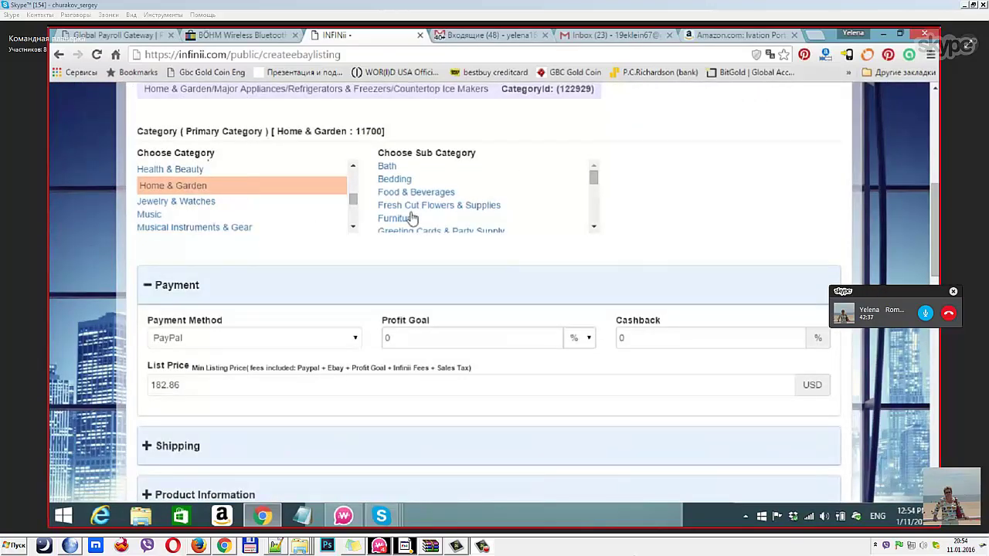
{"action": "left_click", "coordinate": [593, 227]}
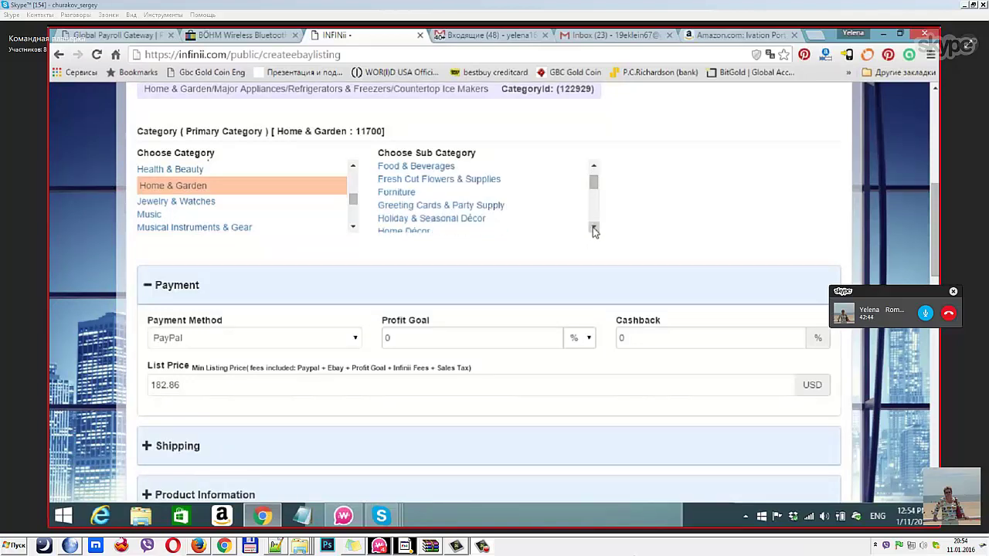
{"action": "left_click", "coordinate": [594, 228]}
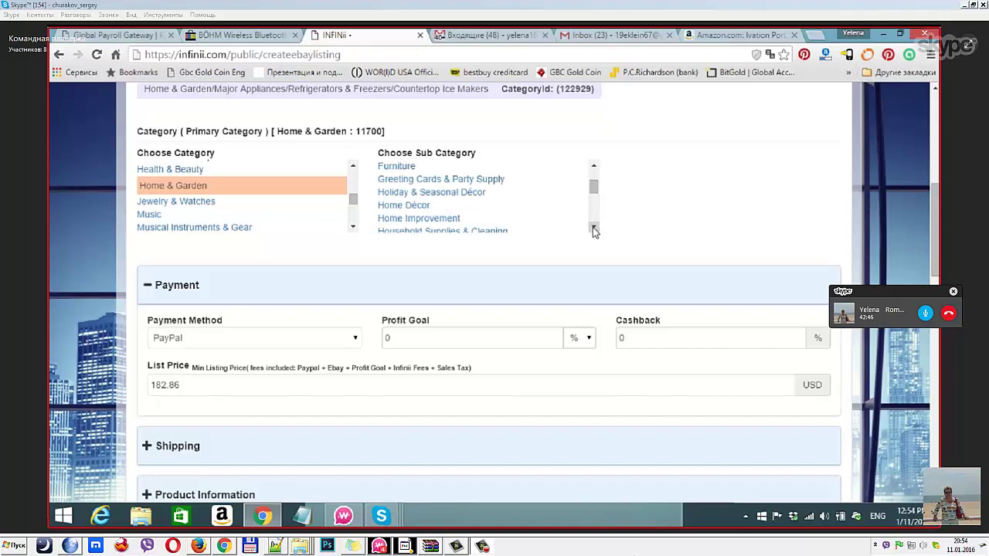
{"action": "left_click", "coordinate": [593, 228]}
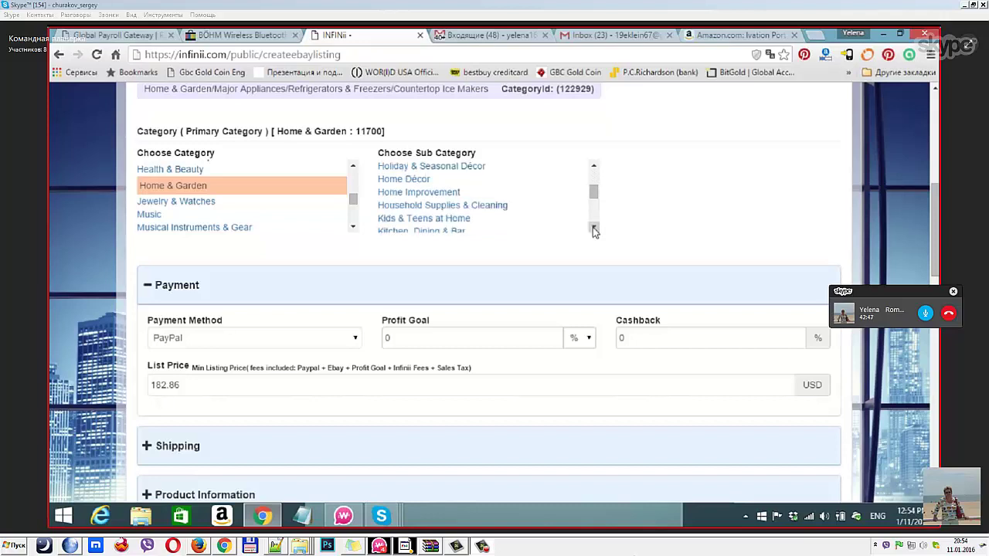
{"action": "left_click", "coordinate": [594, 228]}
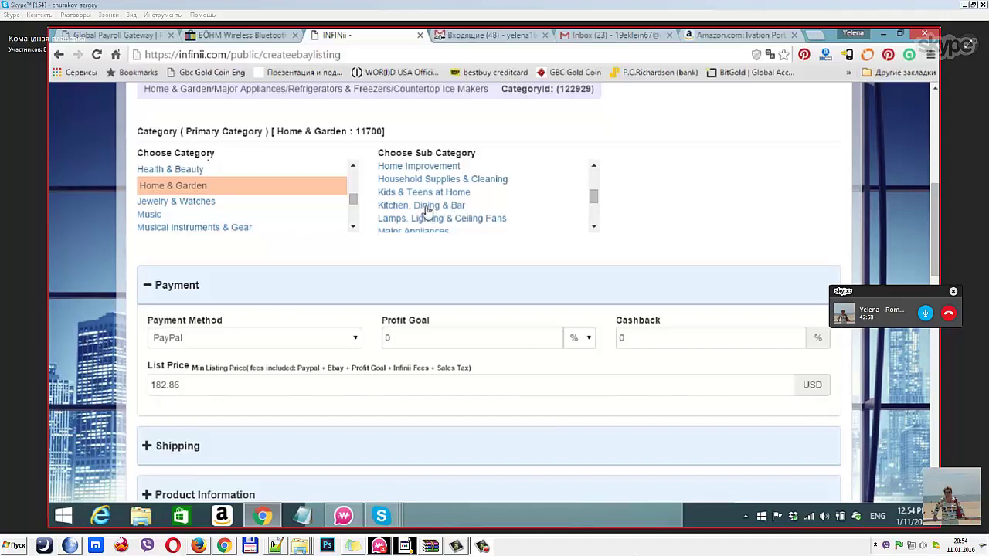
{"action": "left_click", "coordinate": [426, 207]}
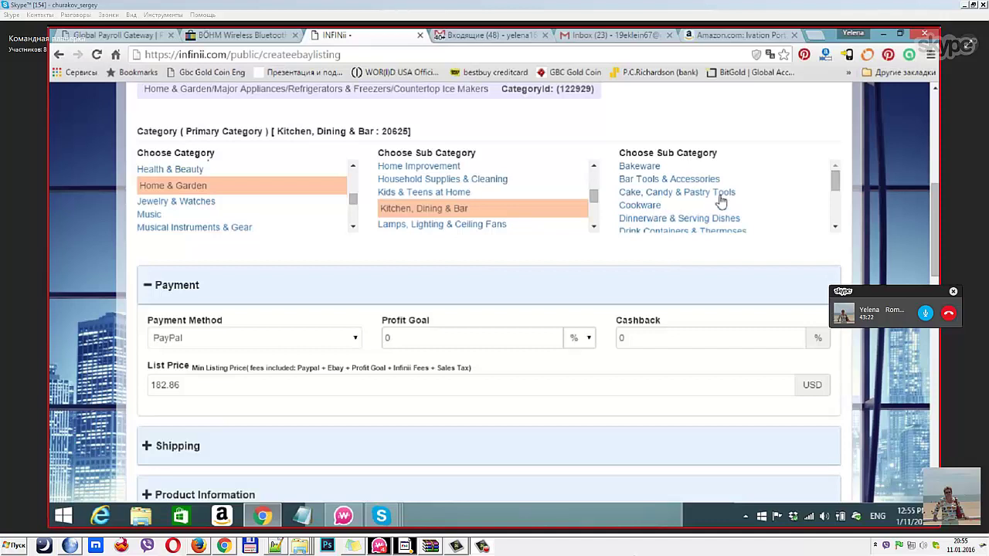
{"action": "left_click", "coordinate": [661, 182]}
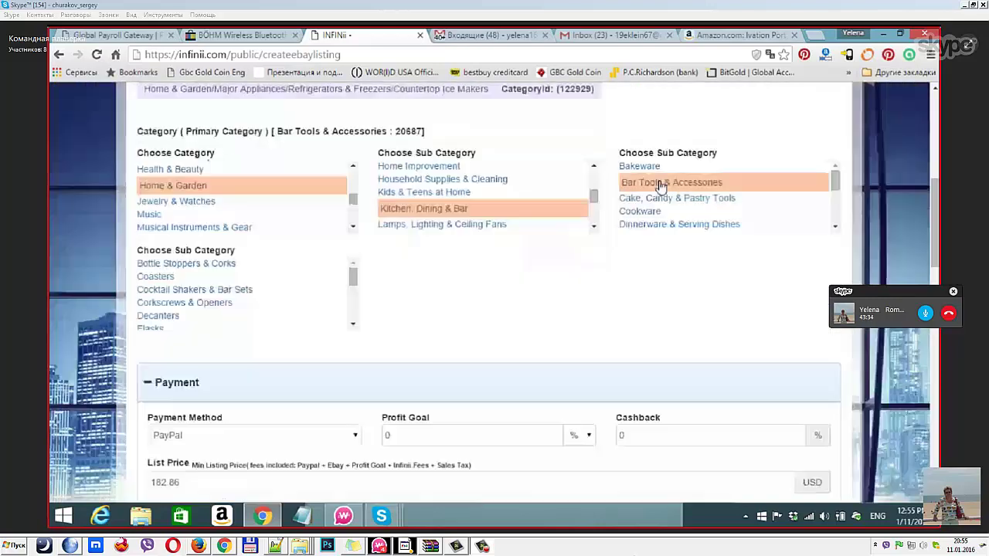
{"action": "left_click", "coordinate": [203, 292]}
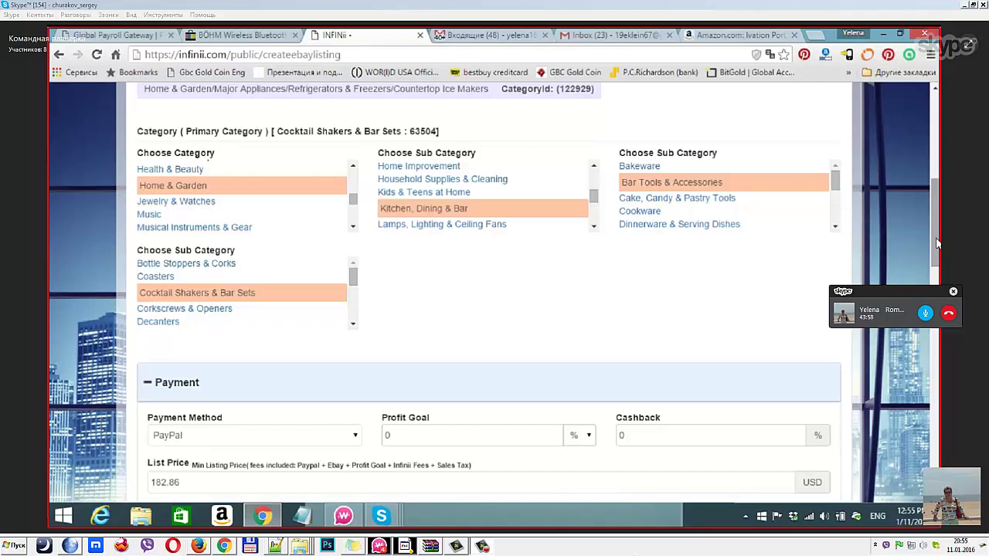
Step: Set the profit goal in the listing's payment settings to 30%
{"action": "scroll", "coordinate": [935, 238], "scroll_direction": "down", "scroll_amount": 3}
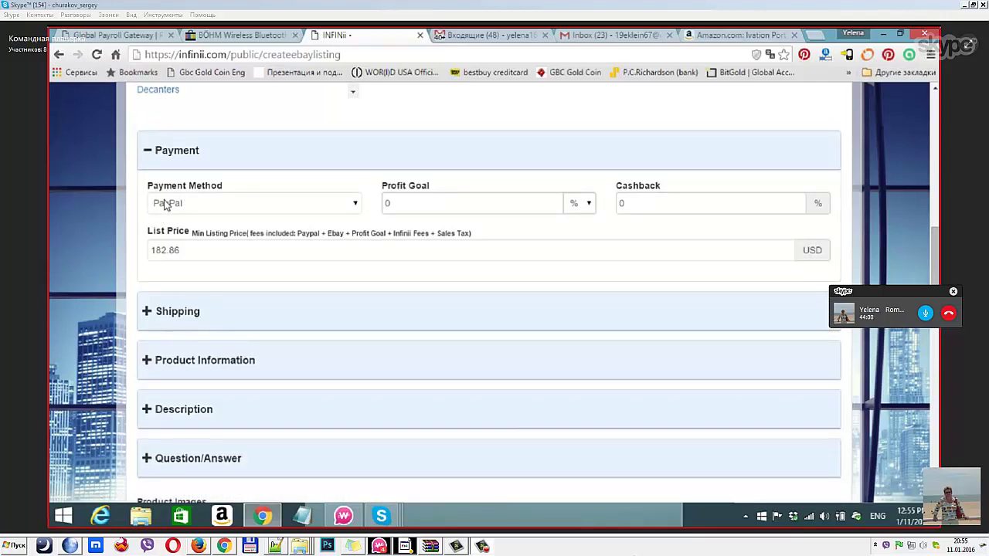
{"action": "left_click", "coordinate": [418, 203]}
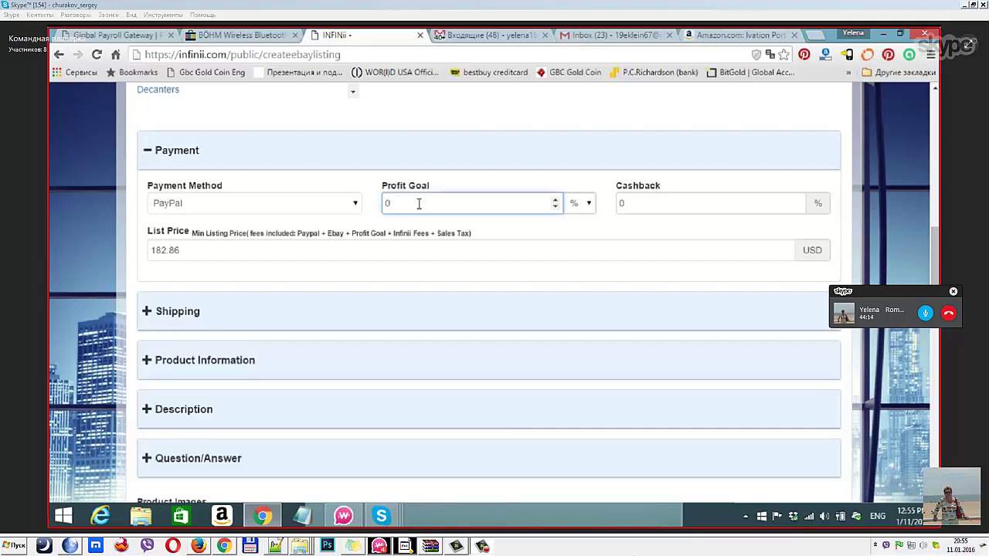
{"action": "key", "text": "BackSpace"}
{"action": "type", "text": "30"}
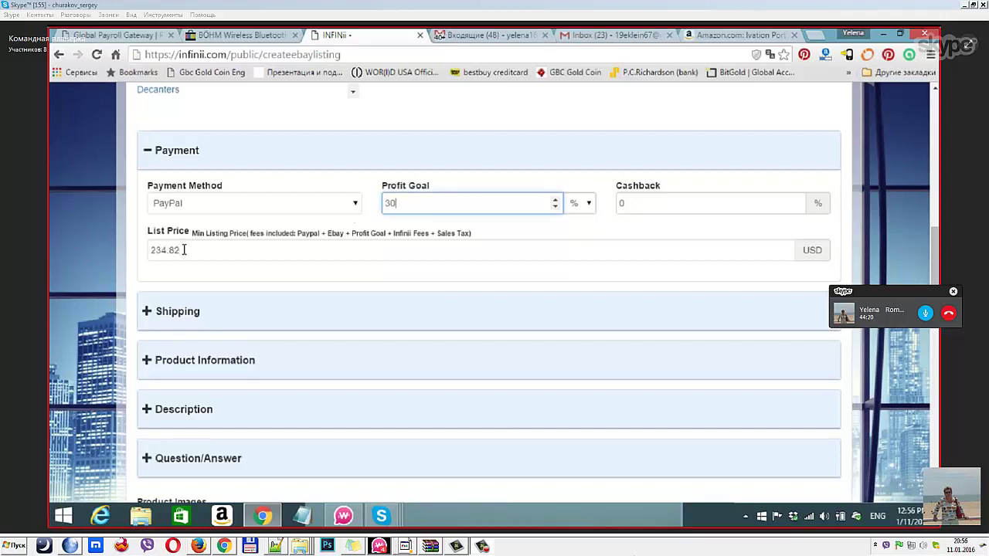
Step: Compare the calculated list price with the ice maker's deal price on its Amazon page
{"action": "left_click_drag", "start_coordinate": [181, 250], "coordinate": [147, 249]}
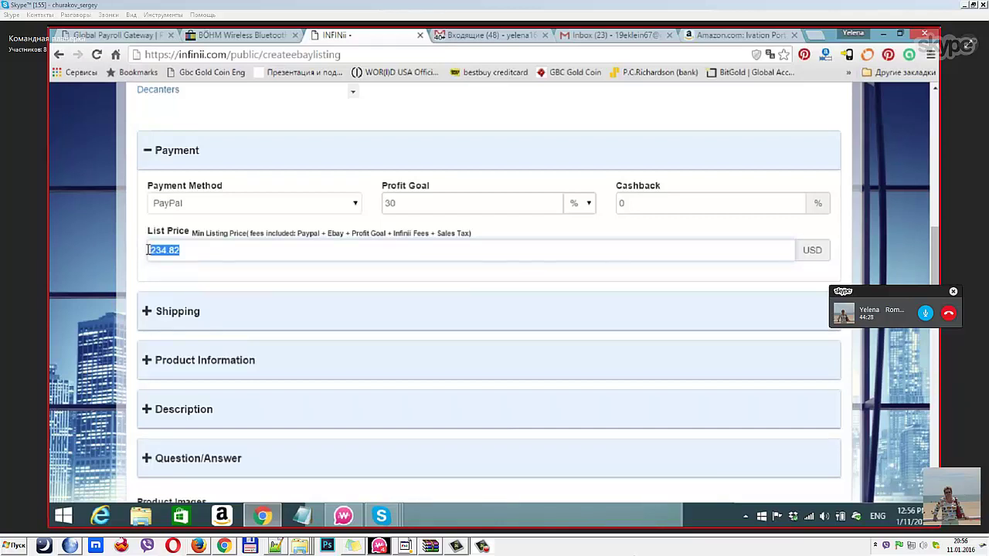
{"action": "left_click", "coordinate": [724, 37]}
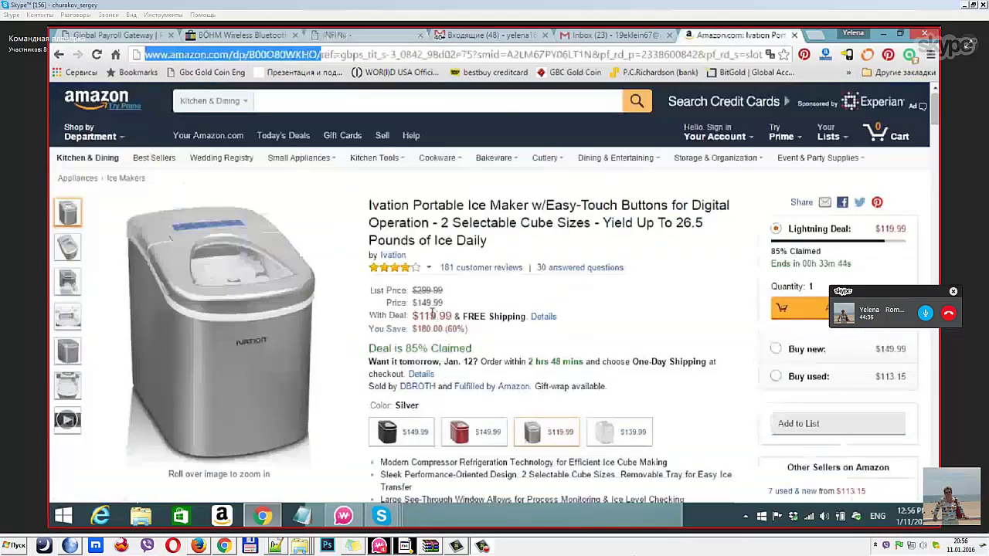
{"action": "left_click", "coordinate": [336, 36]}
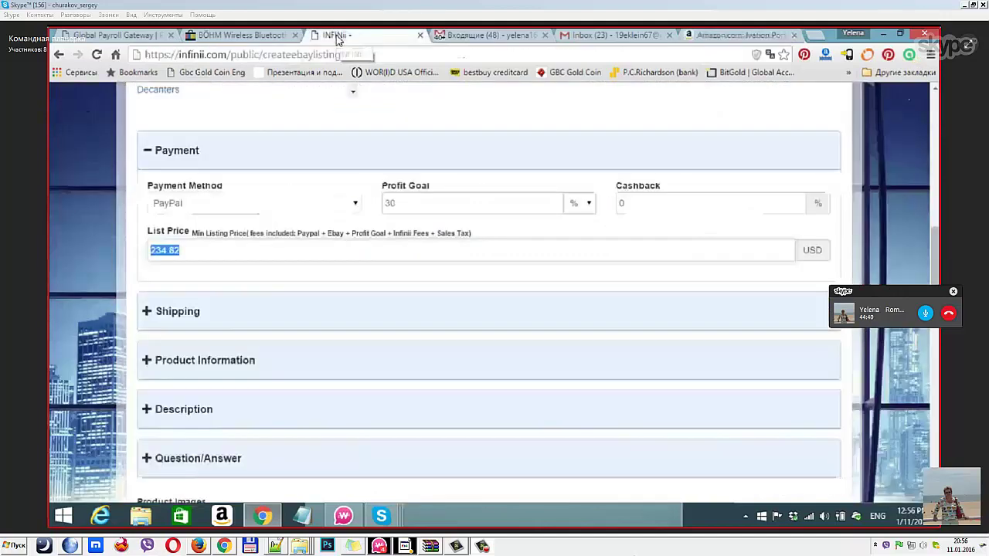
Step: Clear the list price and set the profit goal in the listing's payment settings to 10%
{"action": "left_click", "coordinate": [190, 255]}
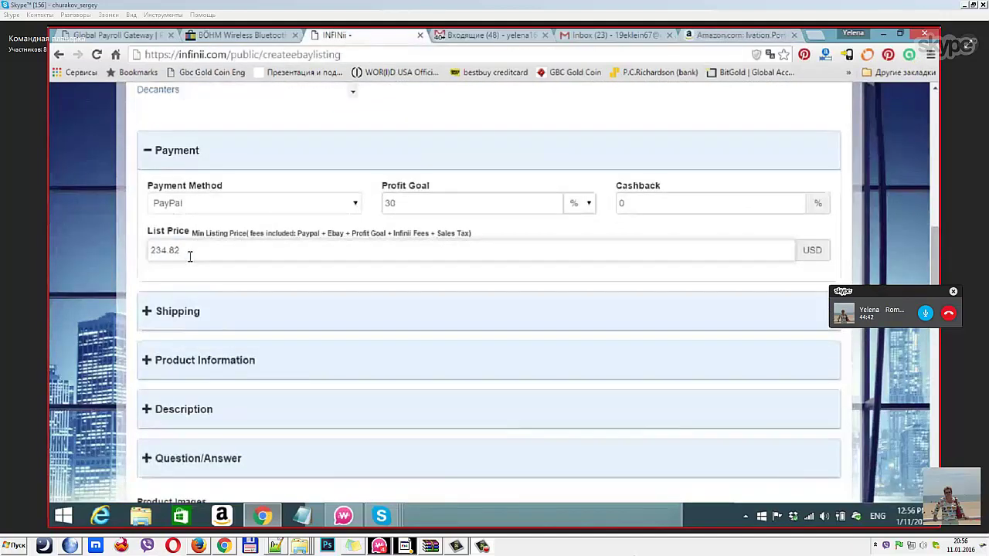
{"action": "key", "text": "BackSpace"}
{"action": "key", "text": "BackSpace"}
{"action": "key", "text": "BackSpace"}
{"action": "key", "text": "BackSpace"}
{"action": "key", "text": "BackSpace"}
{"action": "key", "text": "BackSpace"}
{"action": "left_click", "coordinate": [400, 202]}
{"action": "key", "text": "BackSpace"}
{"action": "key", "text": "BackSpace"}
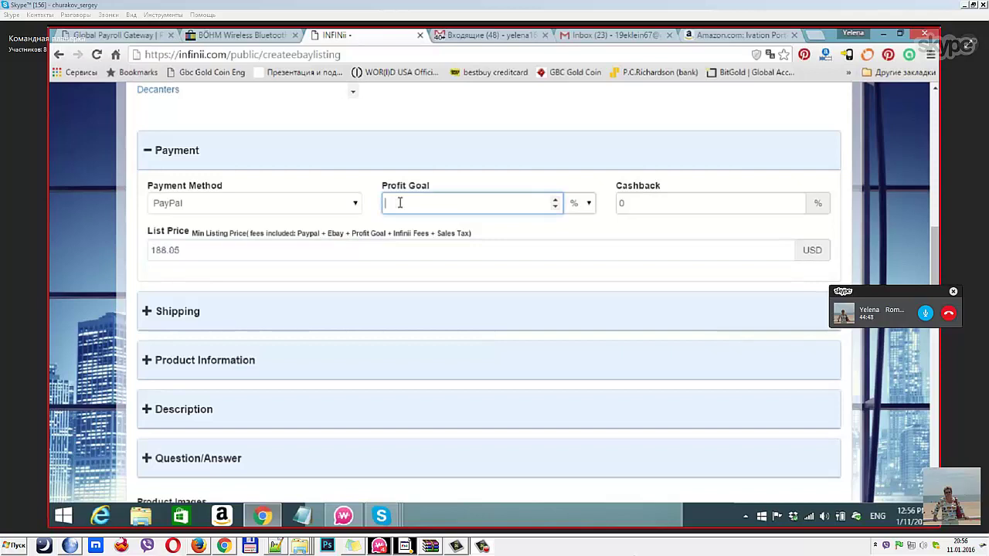
{"action": "type", "text": "10"}
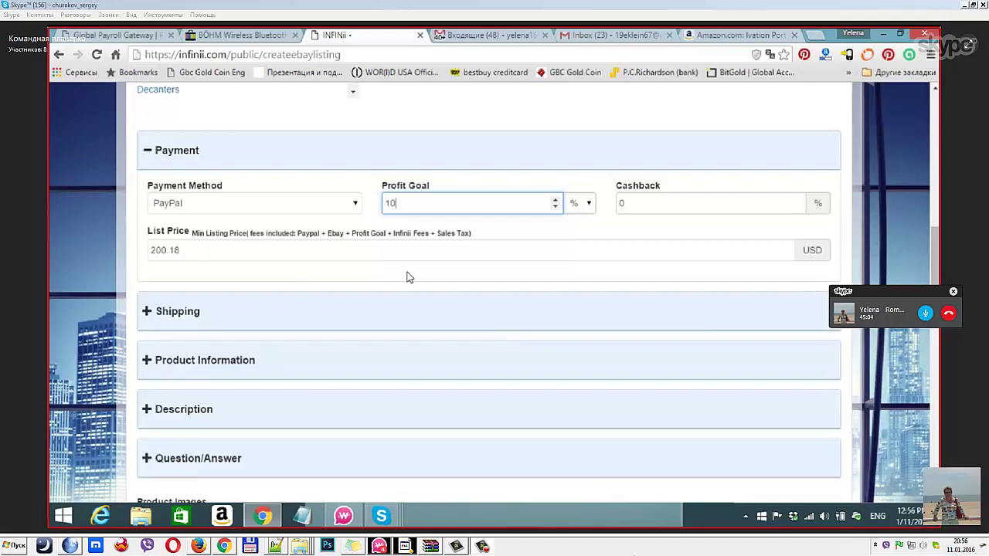
Step: Review the listing's shipping settings, including shipping cost, service, return policies and dispatch time
{"action": "left_click", "coordinate": [194, 317]}
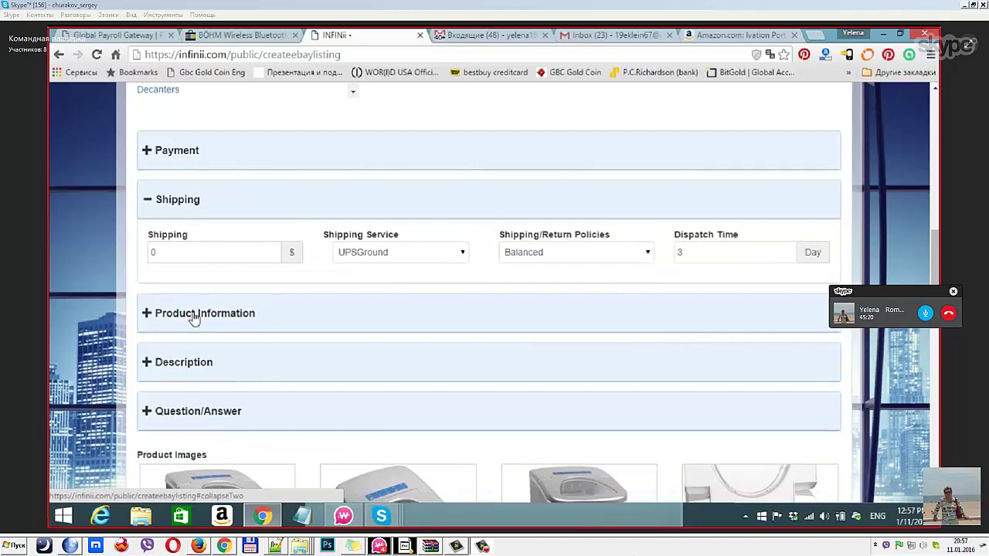
{"action": "left_click", "coordinate": [696, 255]}
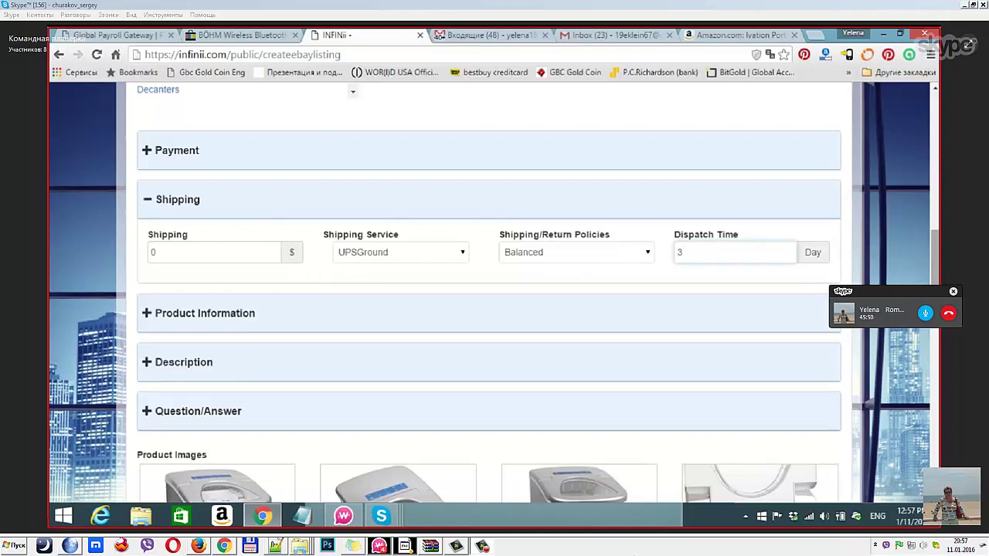
{"action": "scroll", "coordinate": [537, 294], "scroll_direction": "down", "scroll_amount": 1}
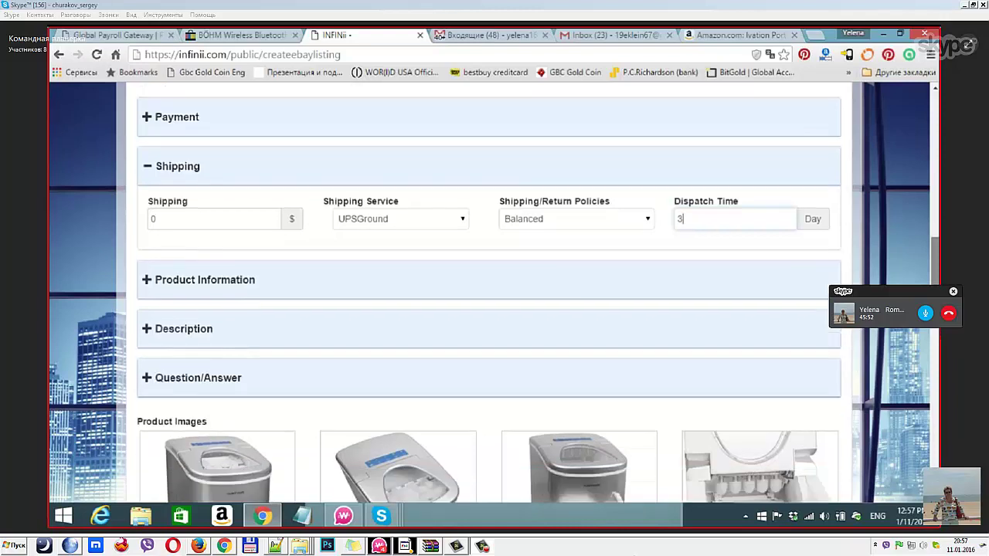
{"action": "scroll", "coordinate": [489, 309], "scroll_direction": "down", "scroll_amount": 3}
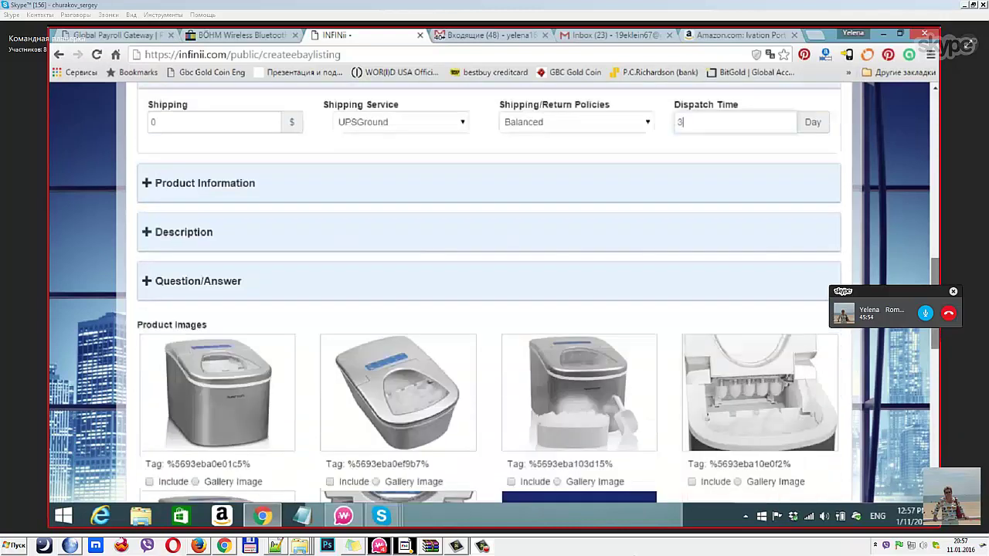
Step: Review the listing's product information, including its MPN field, and check the ice maker's Amazon page
{"action": "left_click", "coordinate": [205, 183]}
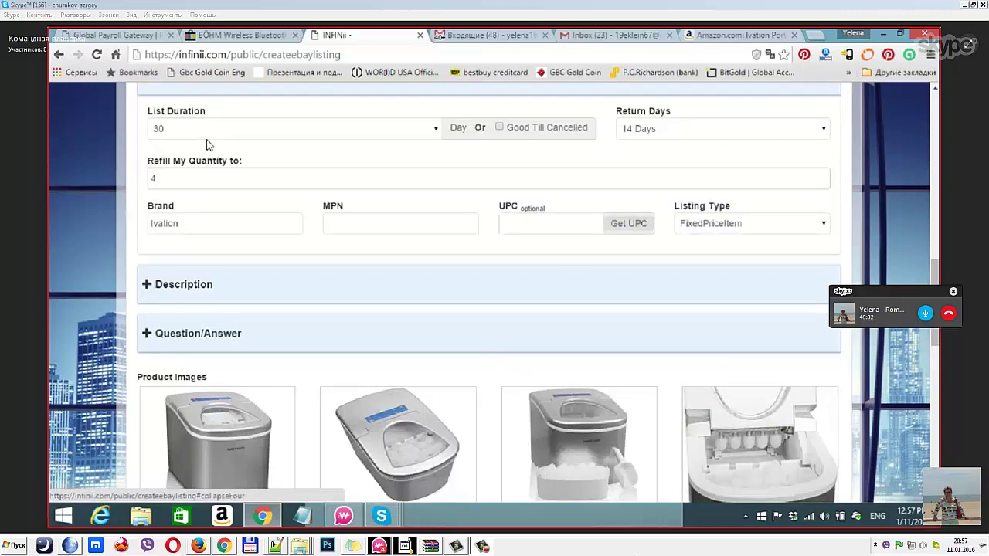
{"action": "left_click", "coordinate": [348, 223]}
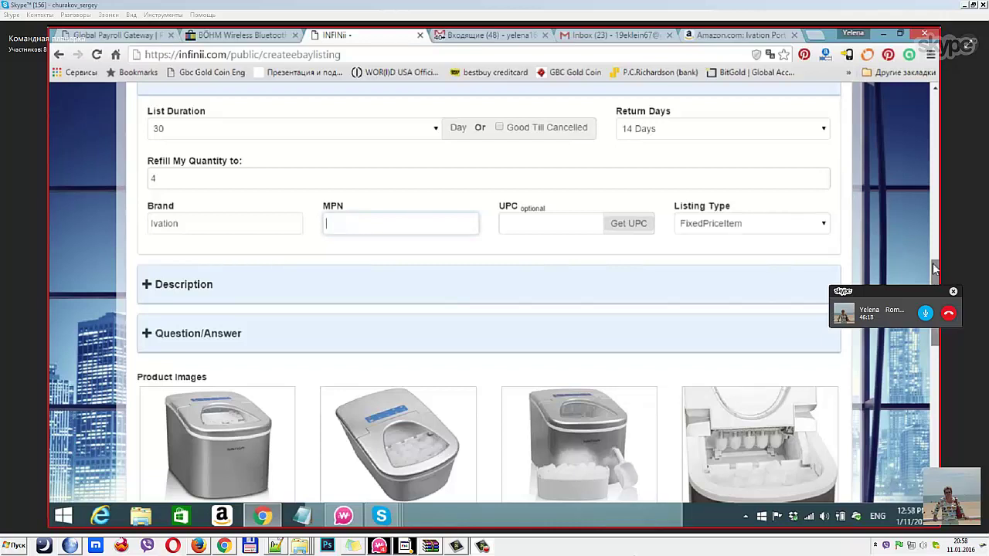
{"action": "left_click_drag", "start_coordinate": [933, 263], "coordinate": [931, 212]}
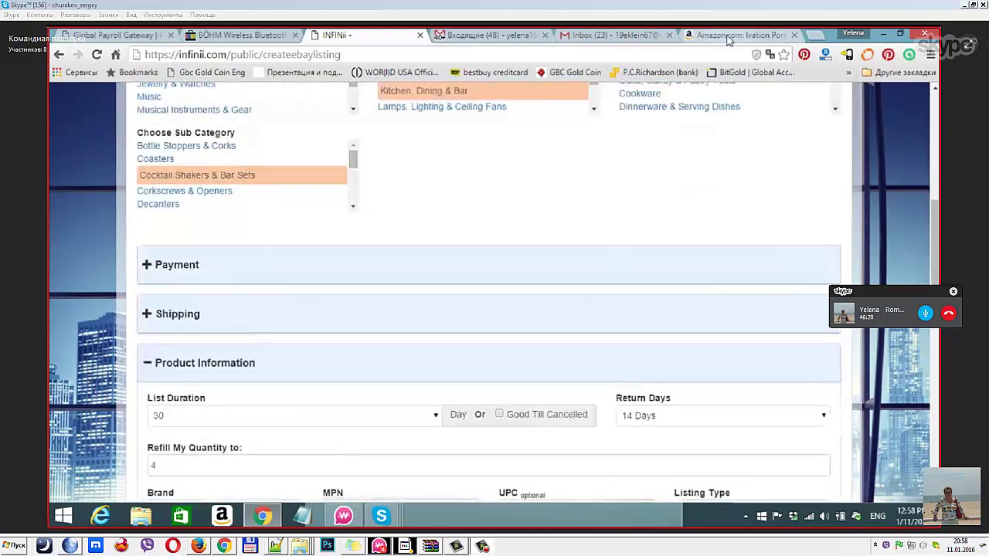
{"action": "left_click", "coordinate": [728, 36]}
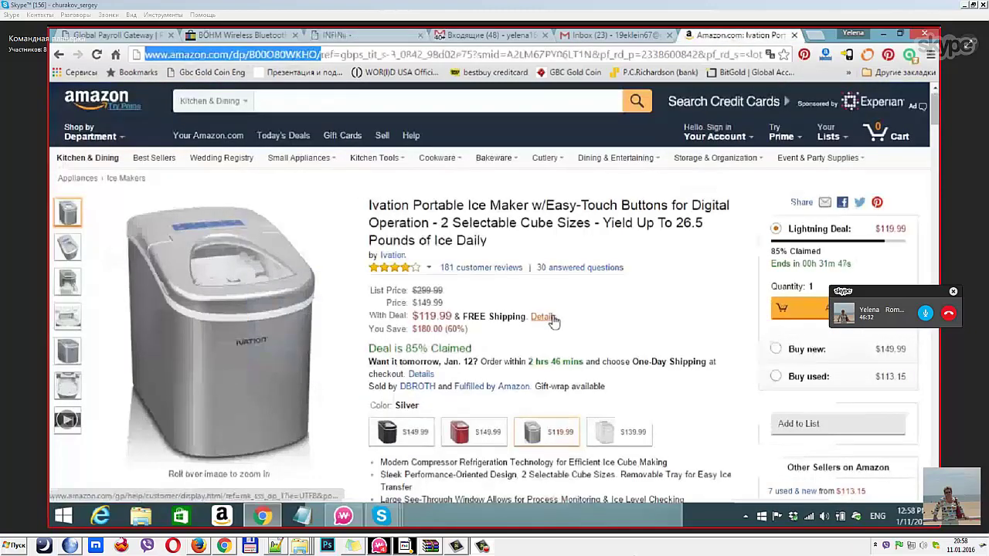
{"action": "left_click", "coordinate": [625, 36]}
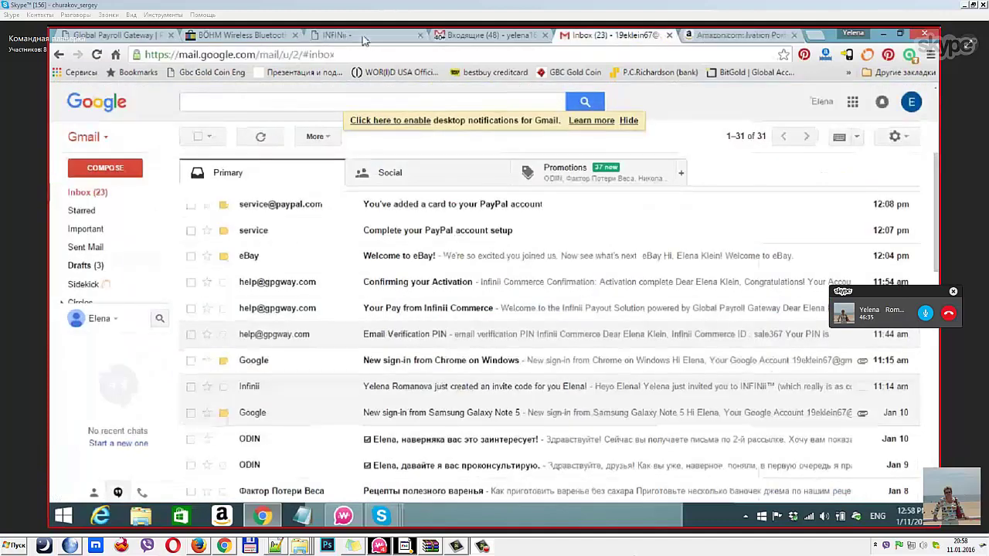
{"action": "left_click", "coordinate": [336, 35]}
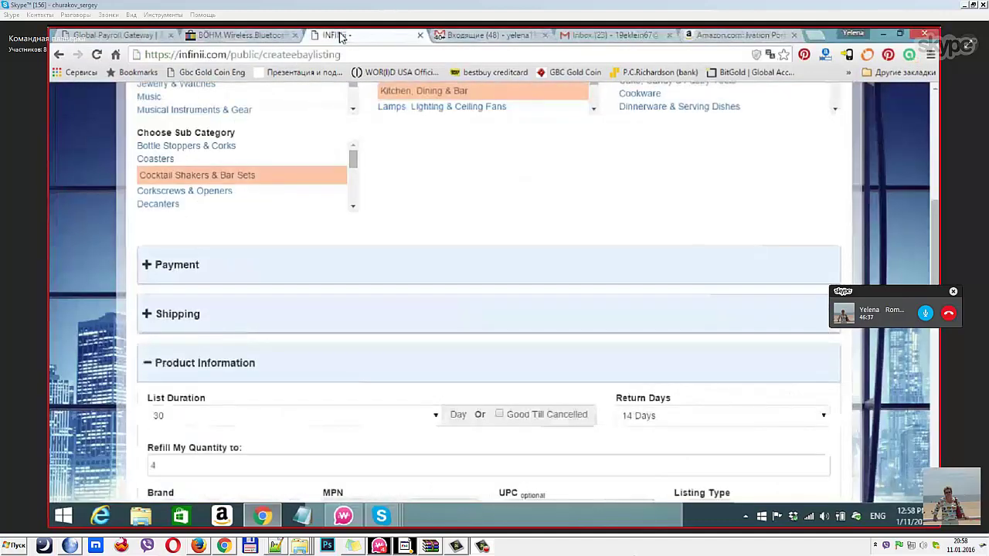
Step: Include all seven ice maker product images in the listing and make the first one the gallery image
{"action": "scroll", "coordinate": [487, 293], "scroll_direction": "down", "scroll_amount": 3}
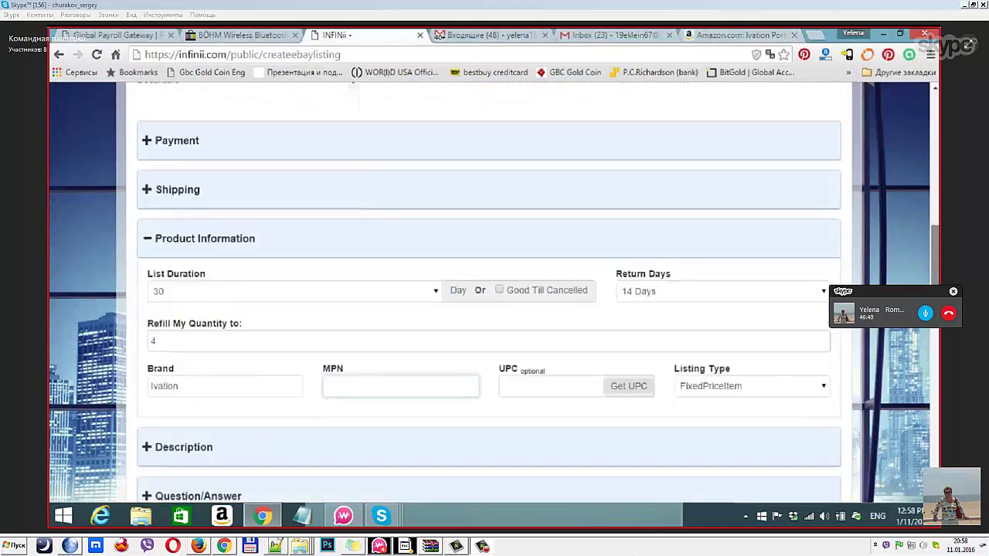
{"action": "scroll", "coordinate": [488, 296], "scroll_direction": "down", "scroll_amount": 2}
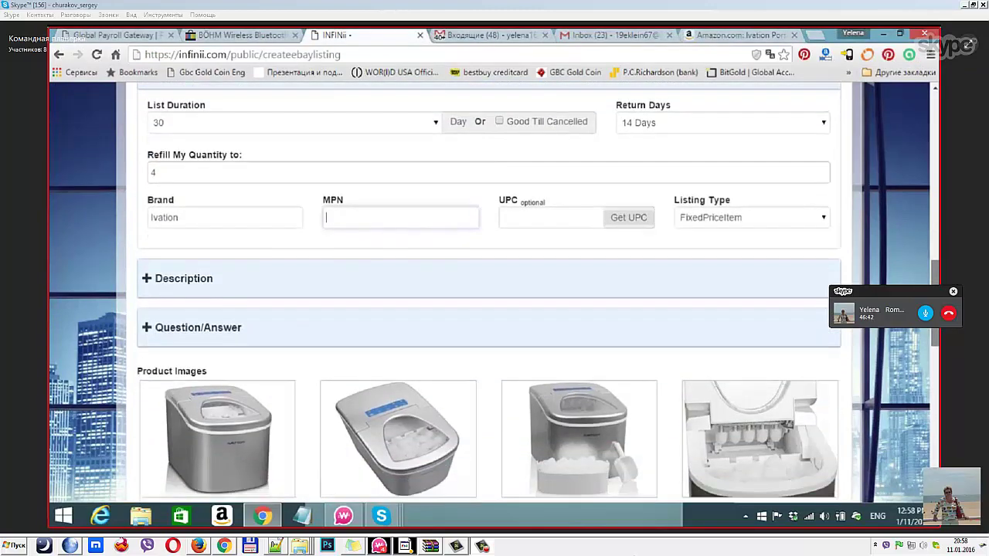
{"action": "scroll", "coordinate": [488, 296], "scroll_direction": "down", "scroll_amount": 1}
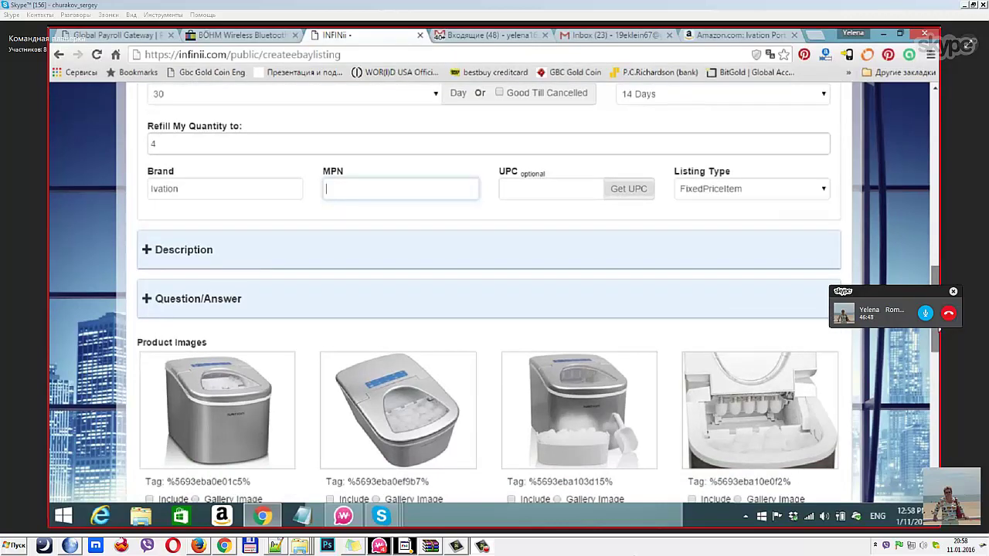
{"action": "scroll", "coordinate": [940, 382], "scroll_direction": "down", "scroll_amount": 4}
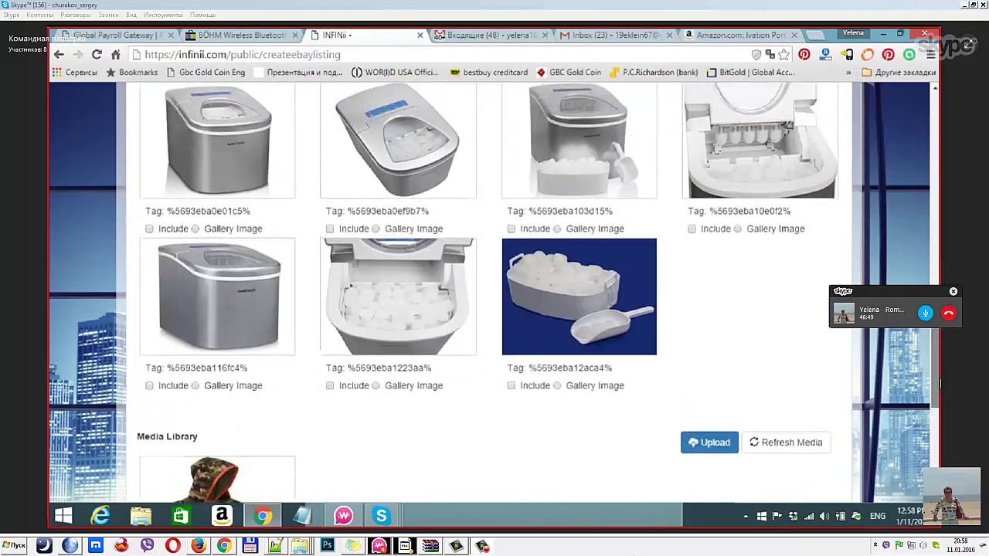
{"action": "scroll", "coordinate": [940, 382], "scroll_direction": "up", "scroll_amount": 1}
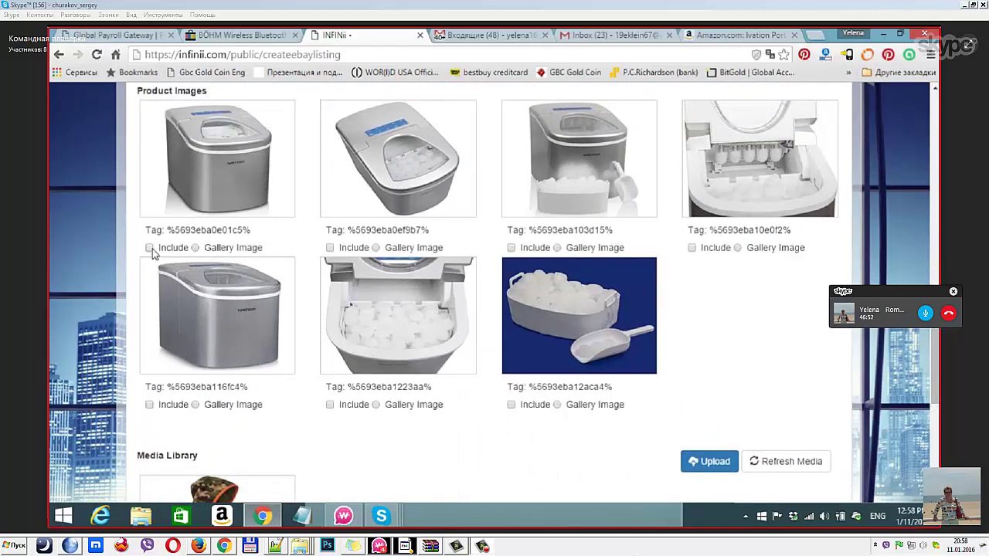
{"action": "left_click", "coordinate": [150, 248]}
{"action": "left_click", "coordinate": [196, 248]}
{"action": "left_click", "coordinate": [330, 248]}
{"action": "left_click", "coordinate": [511, 248]}
{"action": "left_click", "coordinate": [692, 247]}
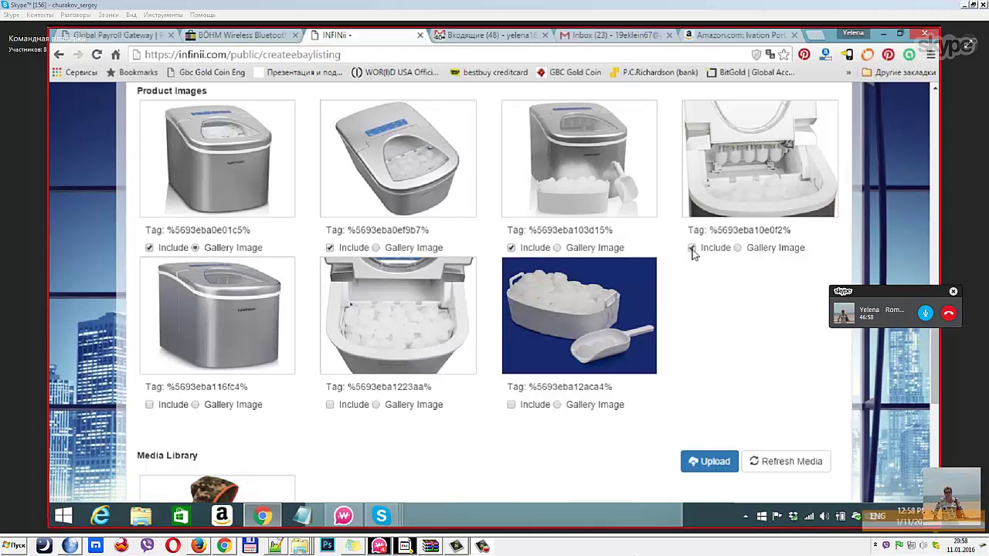
{"action": "left_click", "coordinate": [149, 405]}
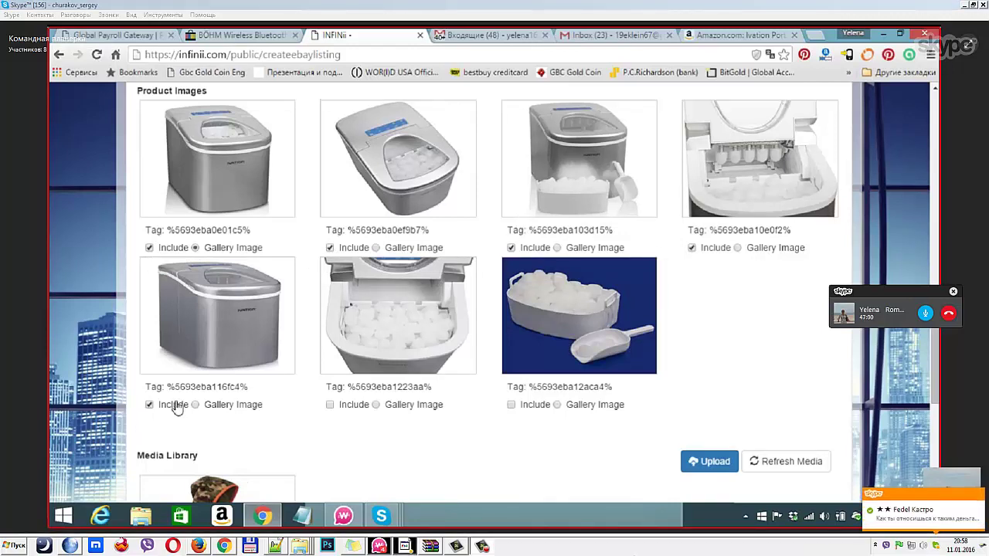
{"action": "left_click", "coordinate": [330, 404]}
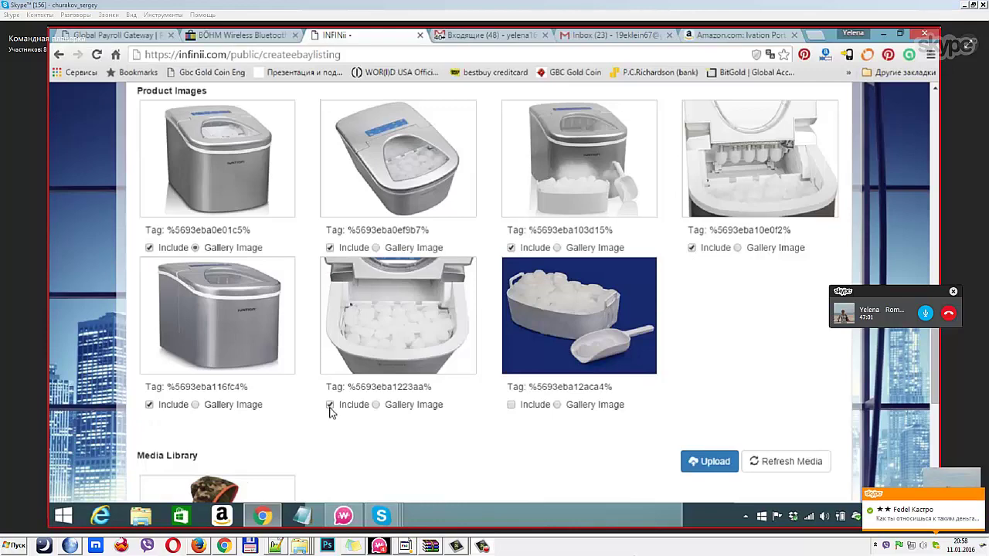
{"action": "left_click", "coordinate": [510, 405]}
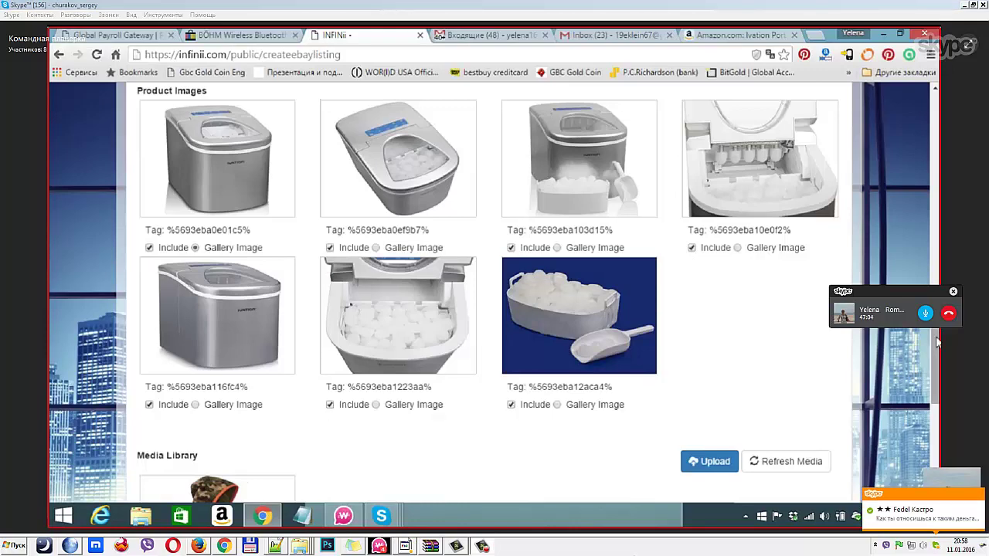
Step: Proceed through the variations, sources and management stages without changes and try to submit the listing
{"action": "scroll", "coordinate": [936, 369], "scroll_direction": "down", "scroll_amount": 5}
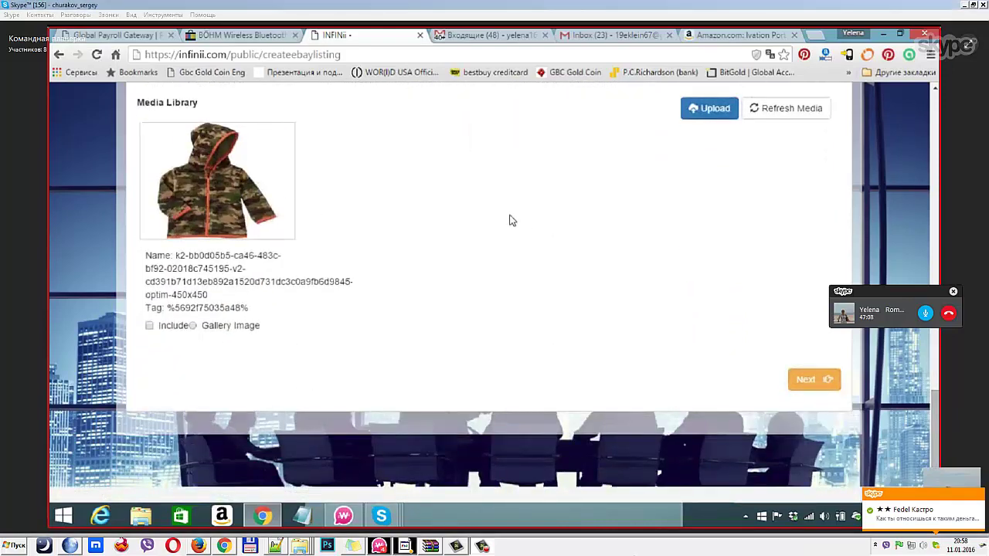
{"action": "left_click_drag", "start_coordinate": [936, 418], "coordinate": [928, 348]}
{"action": "scroll", "coordinate": [929, 348], "scroll_direction": "up", "scroll_amount": 2}
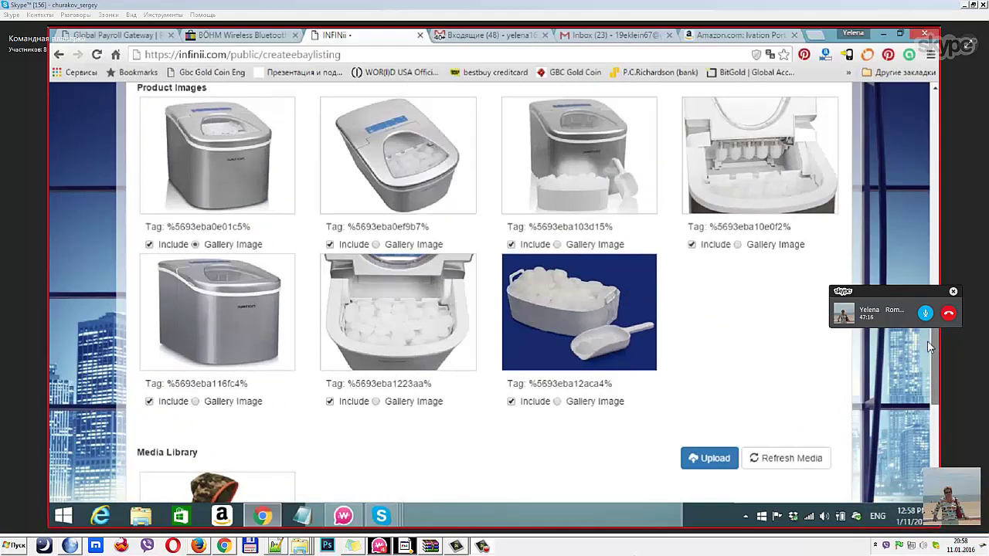
{"action": "scroll", "coordinate": [928, 347], "scroll_direction": "up", "scroll_amount": 6}
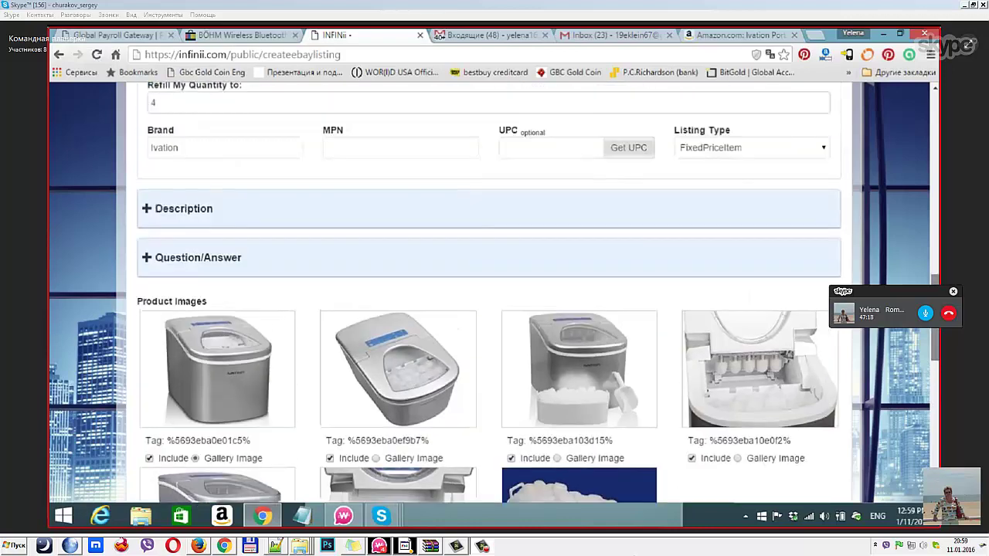
{"action": "scroll", "coordinate": [918, 267], "scroll_direction": "up", "scroll_amount": 2}
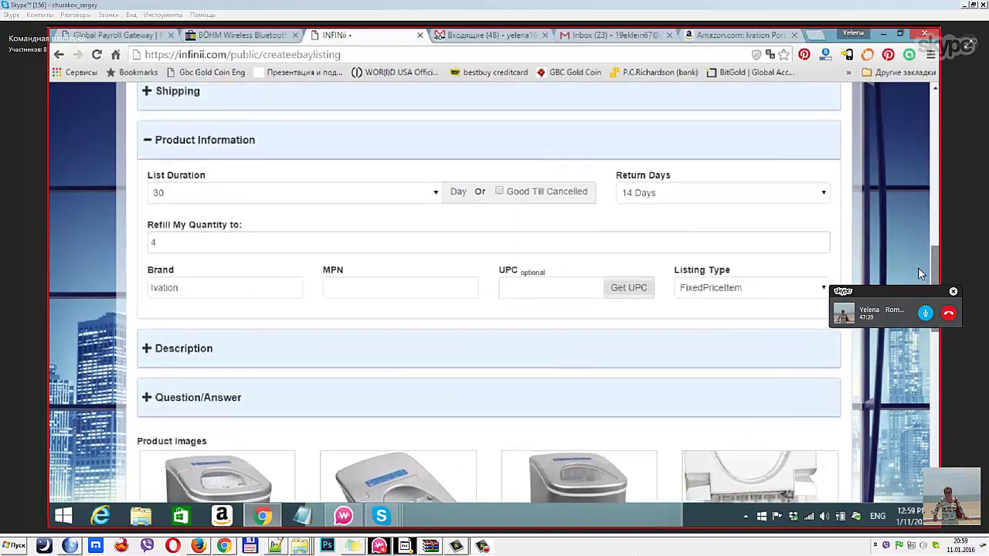
{"action": "scroll", "coordinate": [939, 366], "scroll_direction": "down", "scroll_amount": 12}
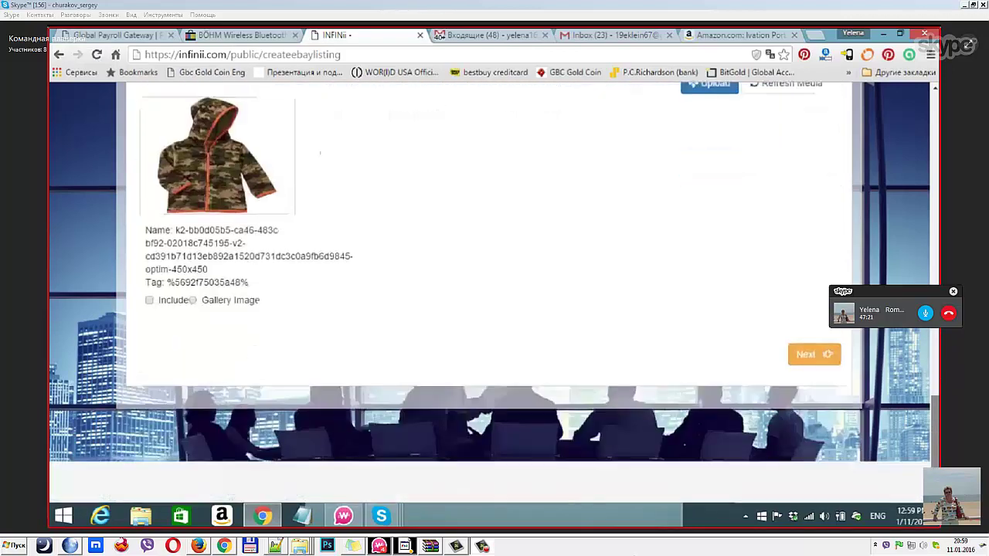
{"action": "left_click", "coordinate": [805, 352]}
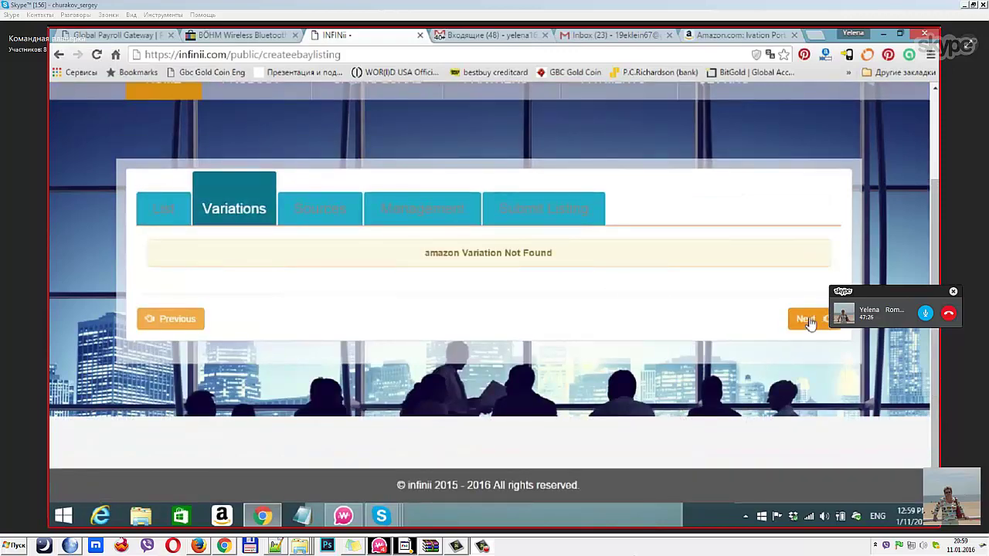
{"action": "left_click", "coordinate": [809, 320]}
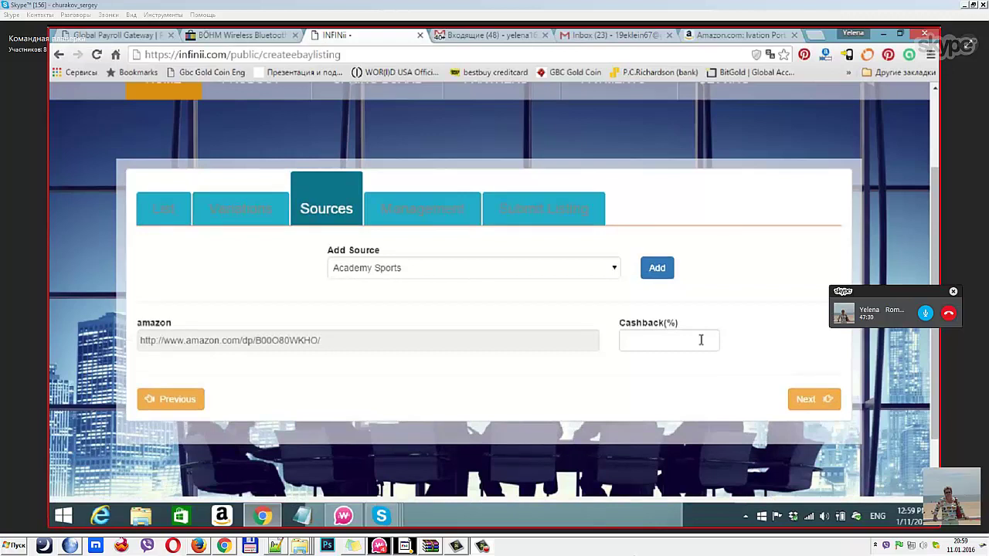
{"action": "left_click", "coordinate": [814, 402]}
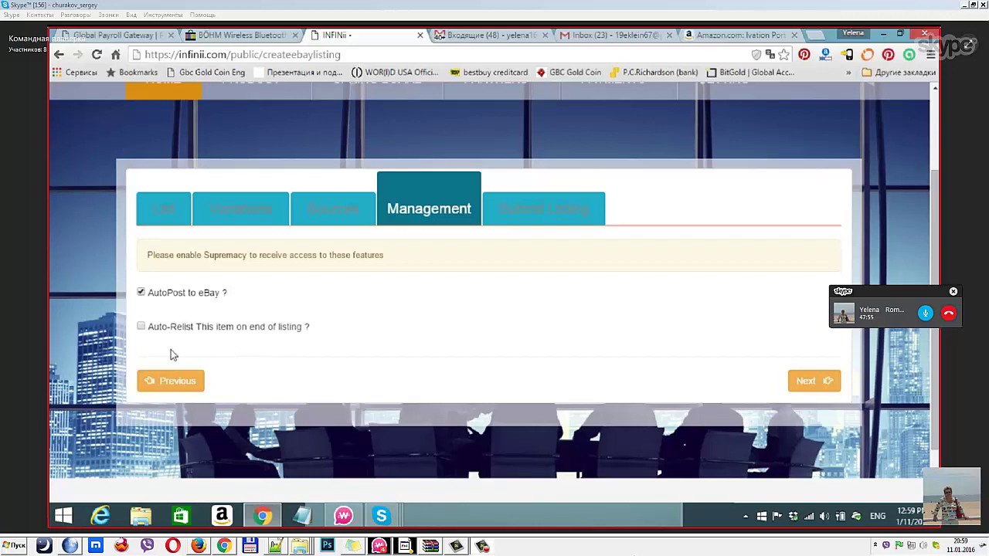
{"action": "left_click", "coordinate": [813, 380]}
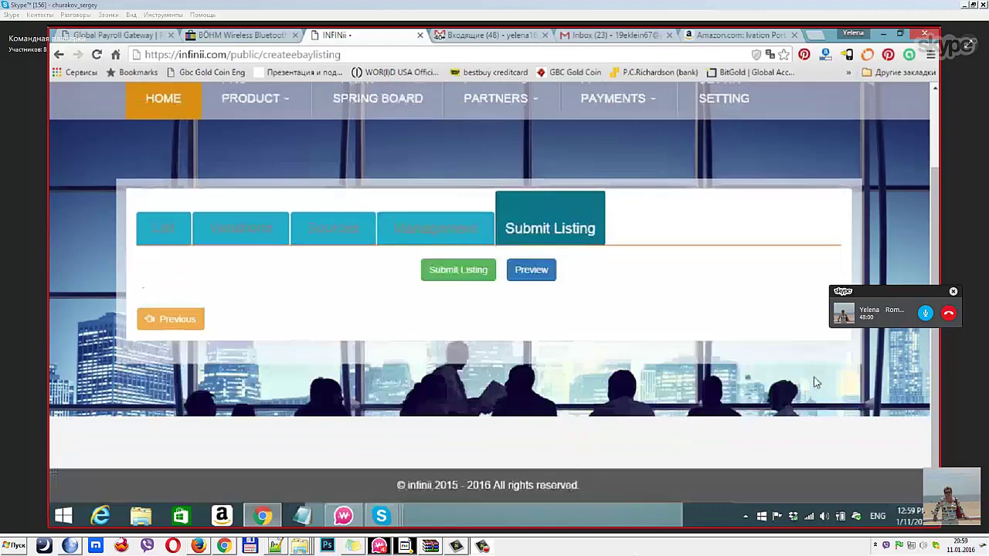
{"action": "left_click", "coordinate": [470, 272]}
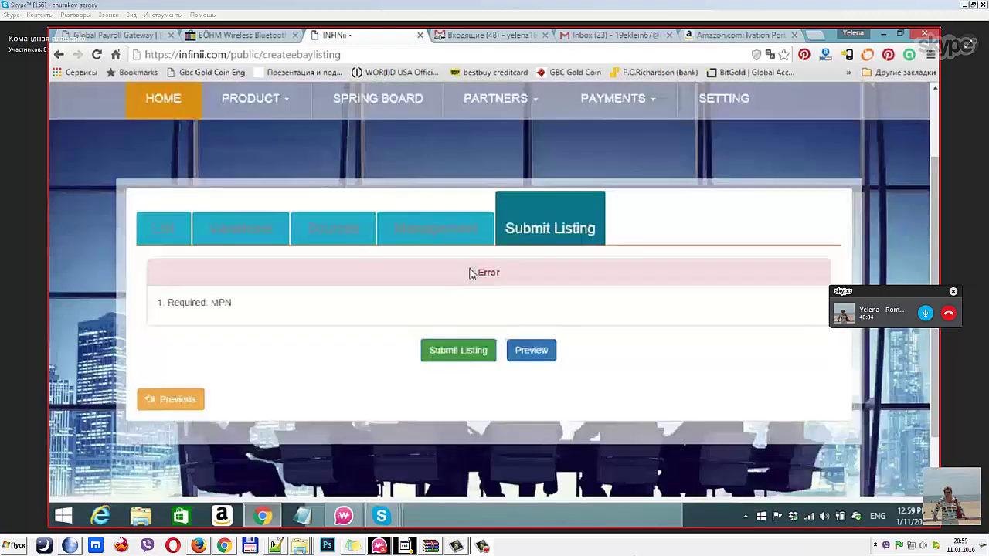
Step: Examine the listing's submission error for the required field and check the ice maker's Amazon page and the eBay headphones listing
{"action": "left_click_drag", "start_coordinate": [508, 273], "coordinate": [475, 271]}
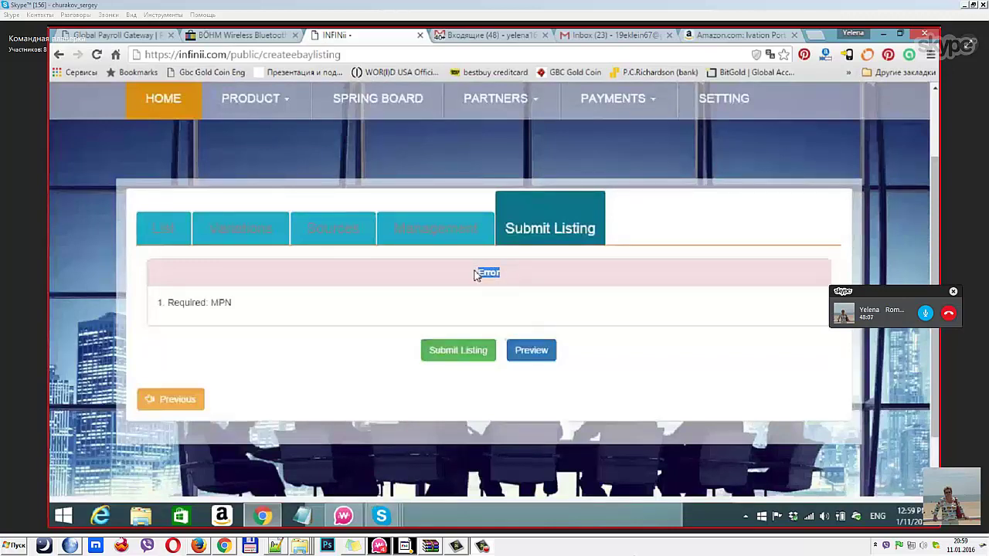
{"action": "left_click", "coordinate": [232, 305]}
{"action": "left_click_drag", "start_coordinate": [232, 305], "coordinate": [210, 302]}
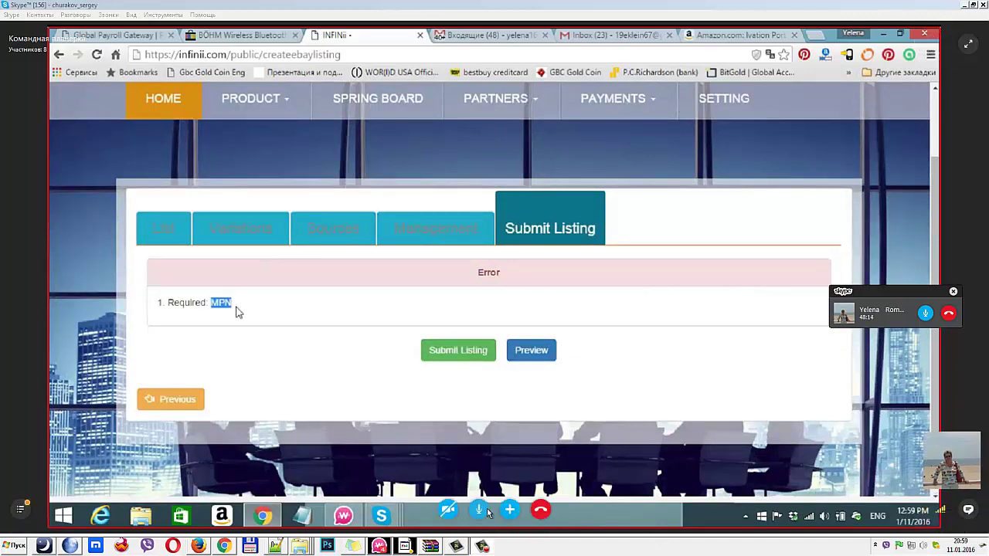
{"action": "left_click_drag", "start_coordinate": [230, 309], "coordinate": [263, 320]}
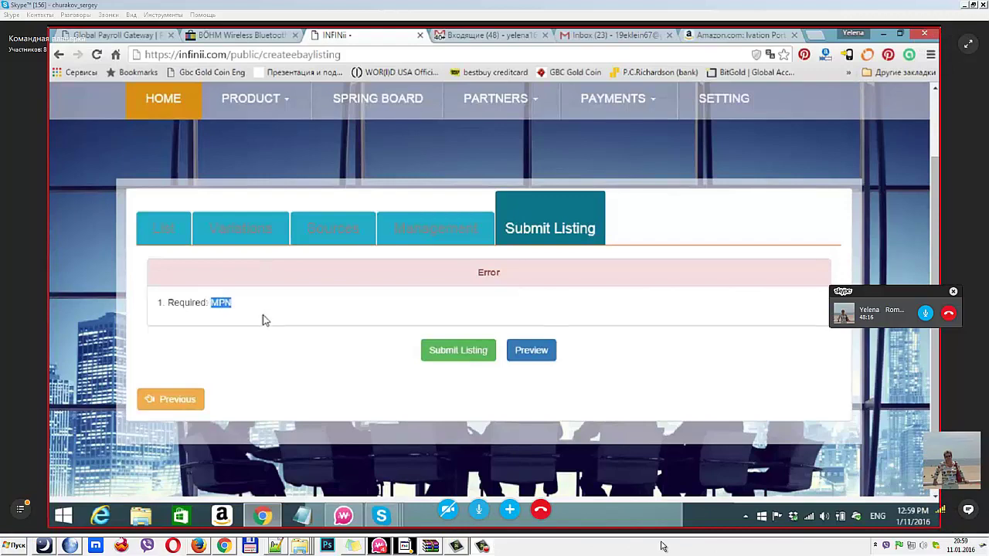
{"action": "left_click", "coordinate": [712, 39]}
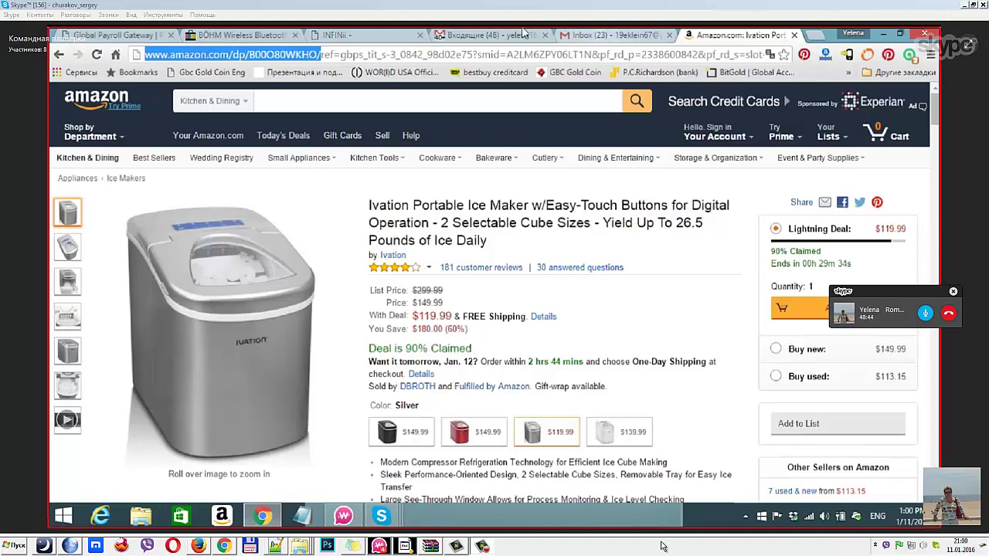
{"action": "left_click", "coordinate": [230, 35]}
{"action": "left_click", "coordinate": [349, 34]}
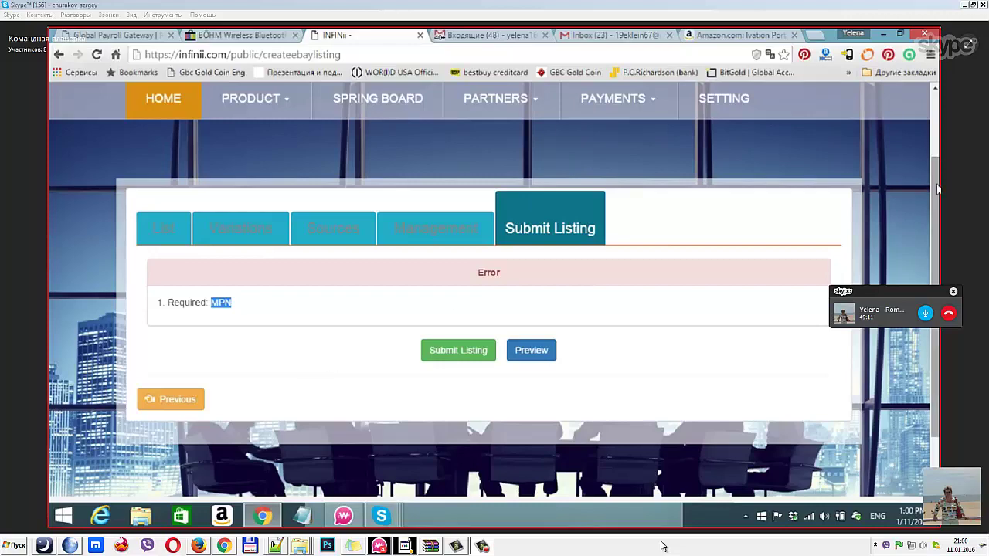
Step: Open the Spring Board and review its product category notes and the purchased items in the third-party reports
{"action": "scroll", "coordinate": [936, 192], "scroll_direction": "up", "scroll_amount": 2}
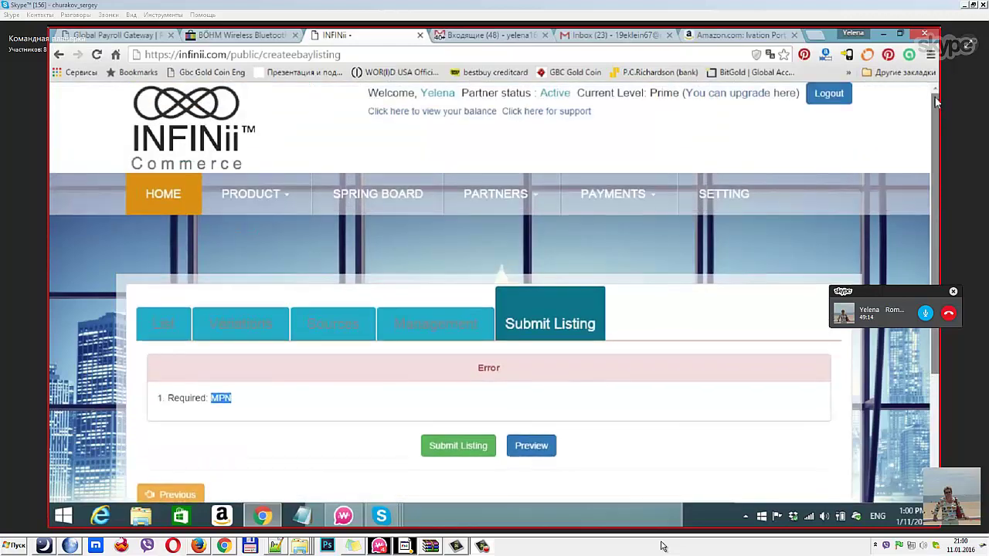
{"action": "left_click", "coordinate": [384, 196]}
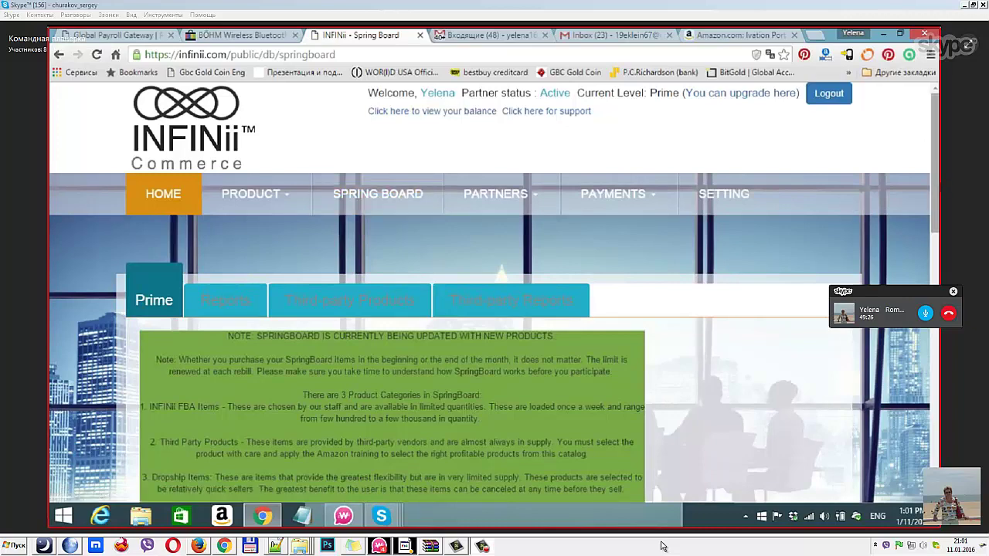
{"action": "left_click_drag", "start_coordinate": [933, 178], "coordinate": [931, 155]}
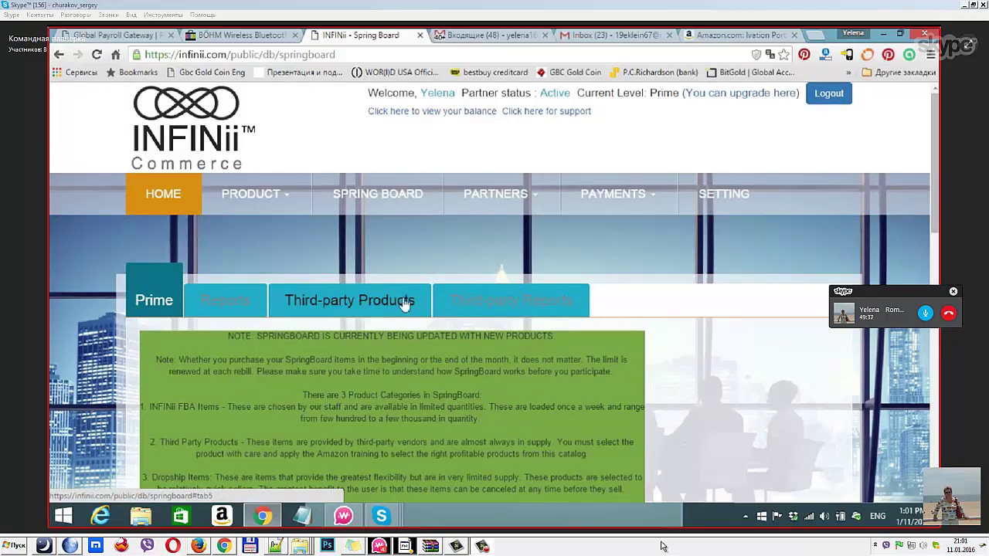
{"action": "left_click", "coordinate": [477, 300]}
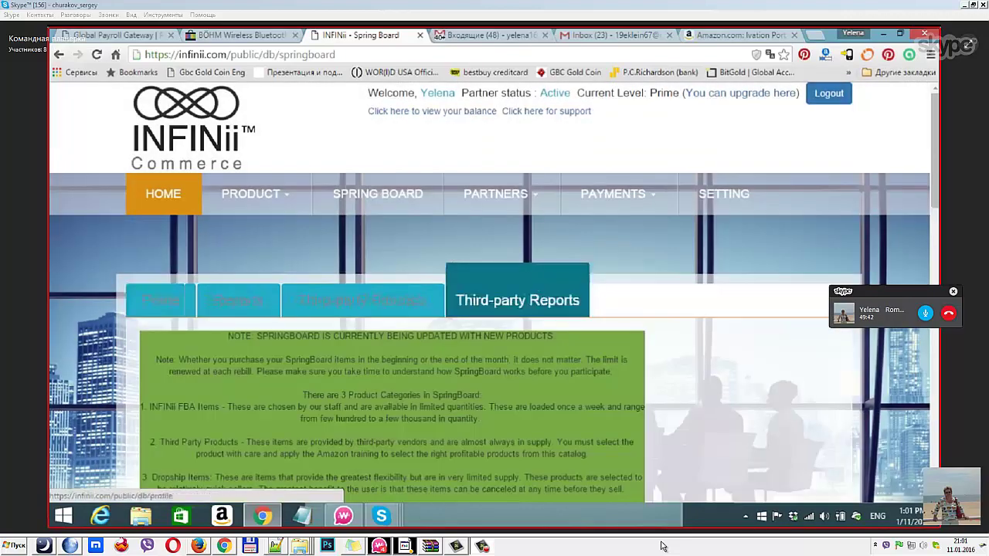
{"action": "left_click_drag", "start_coordinate": [937, 139], "coordinate": [940, 398]}
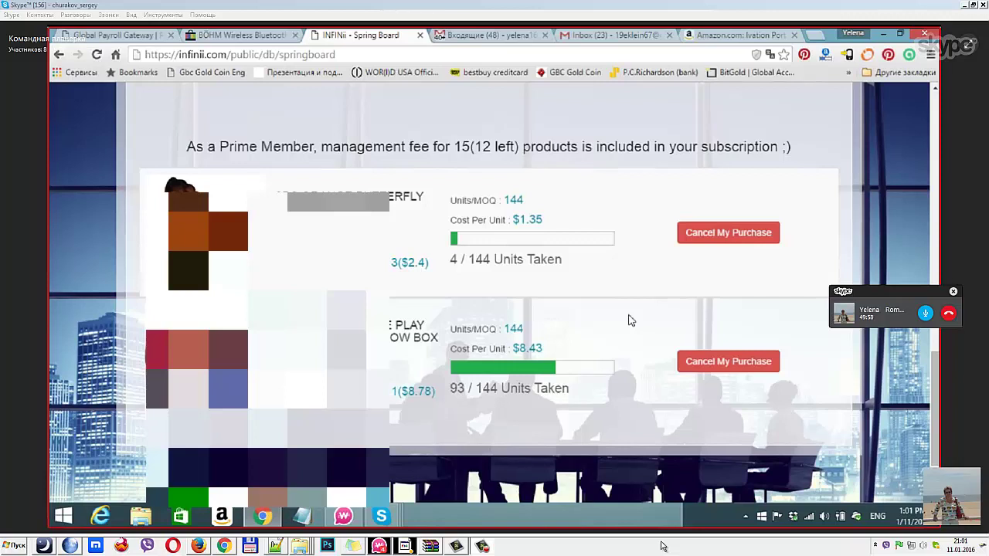
Step: Switch to the eBay headphones listing and open the account's Selling overview
{"action": "left_click", "coordinate": [222, 38]}
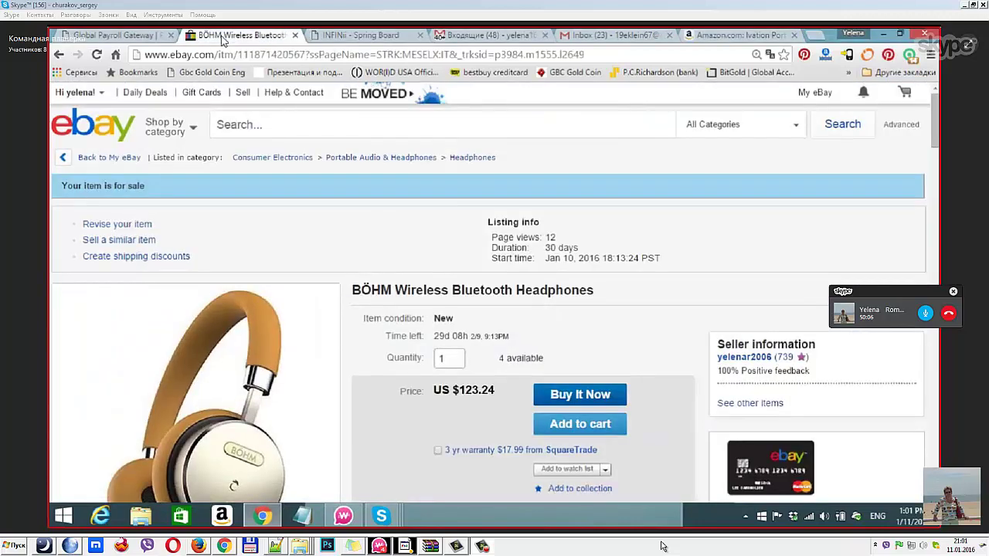
{"action": "mouse_move", "coordinate": [815, 92]}
{"action": "left_click", "coordinate": [811, 236]}
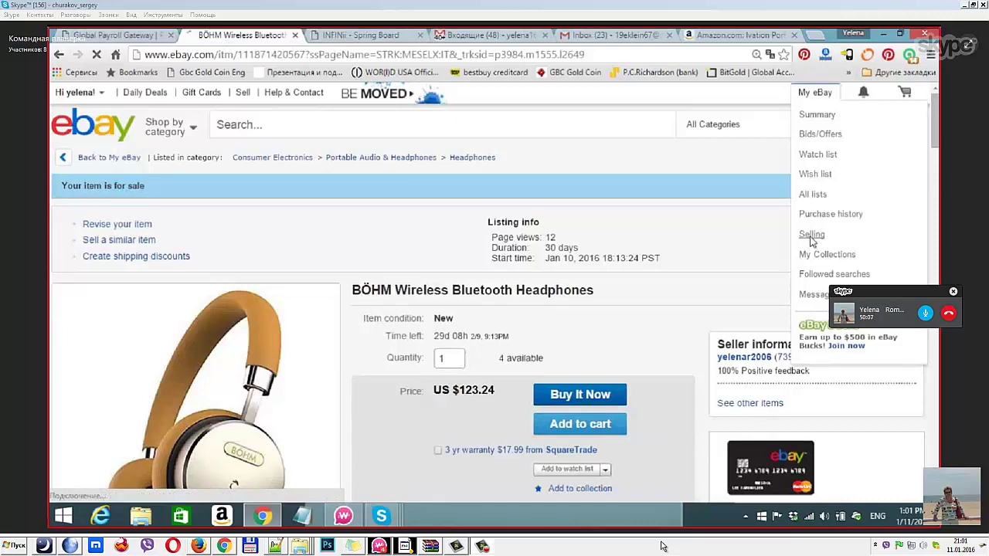
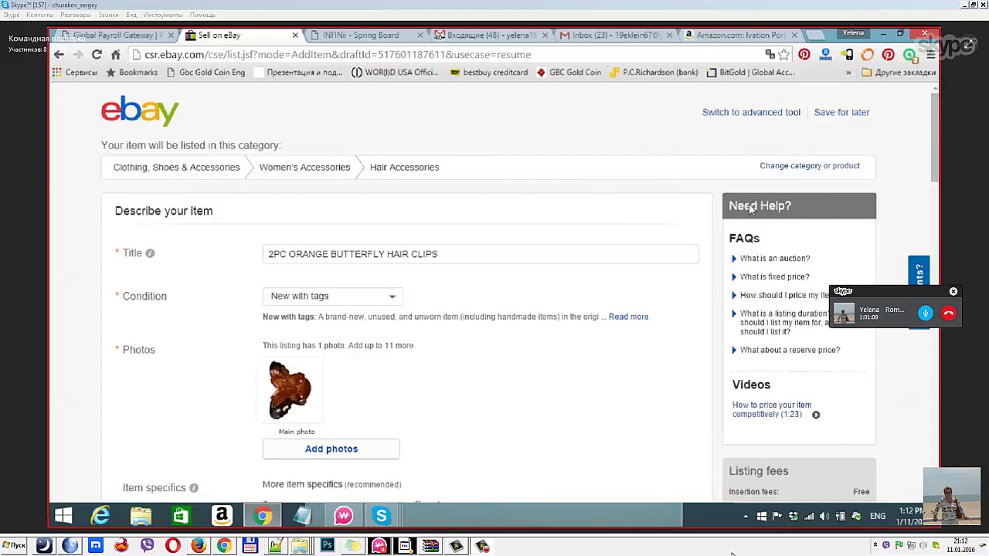
{"action": "left_click", "coordinate": [380, 517]}
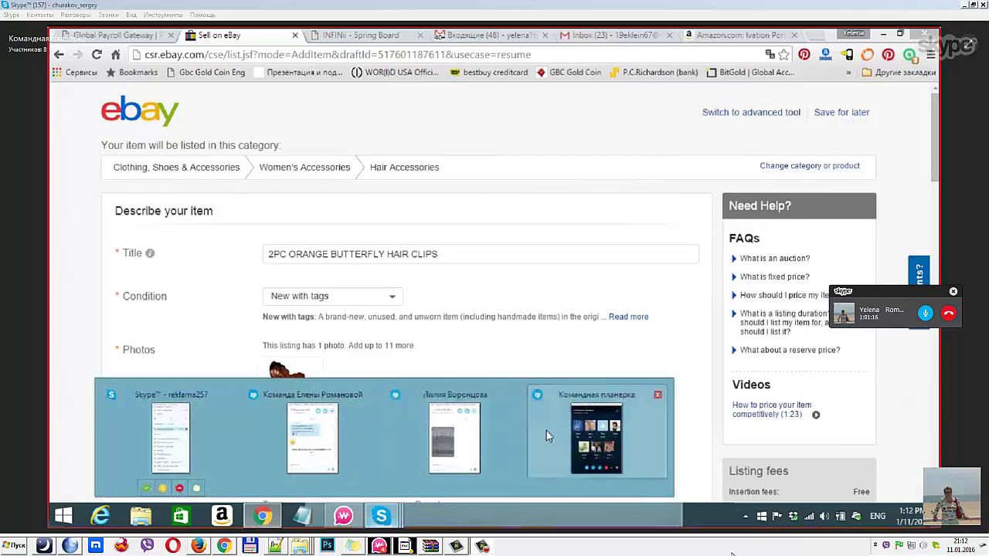
{"action": "mouse_move", "coordinate": [243, 431]}
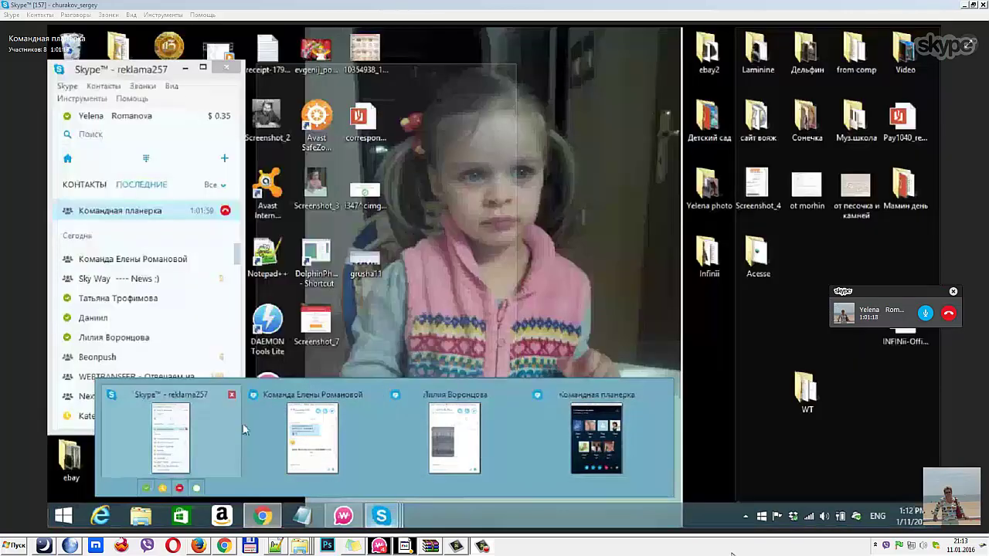
{"action": "mouse_move", "coordinate": [361, 437]}
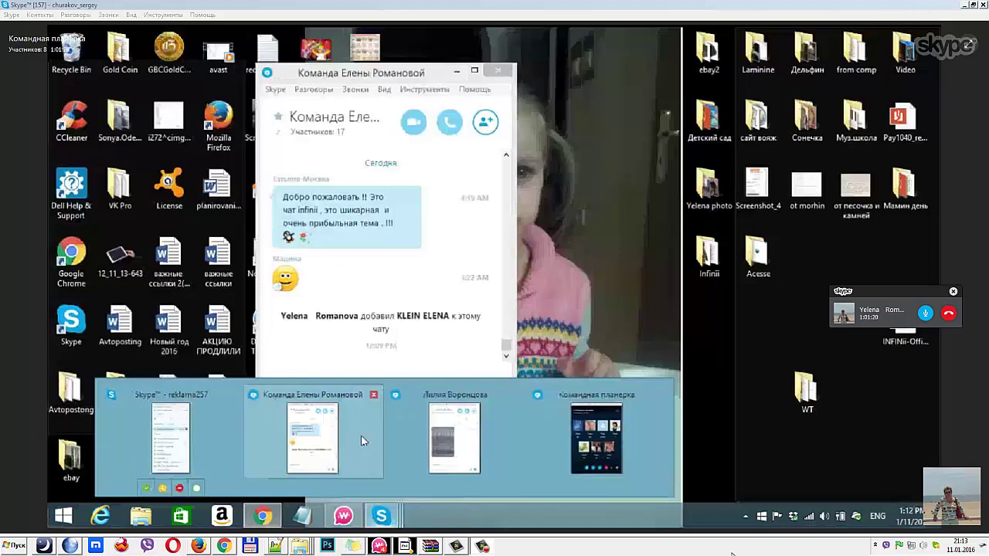
{"action": "mouse_move", "coordinate": [414, 429]}
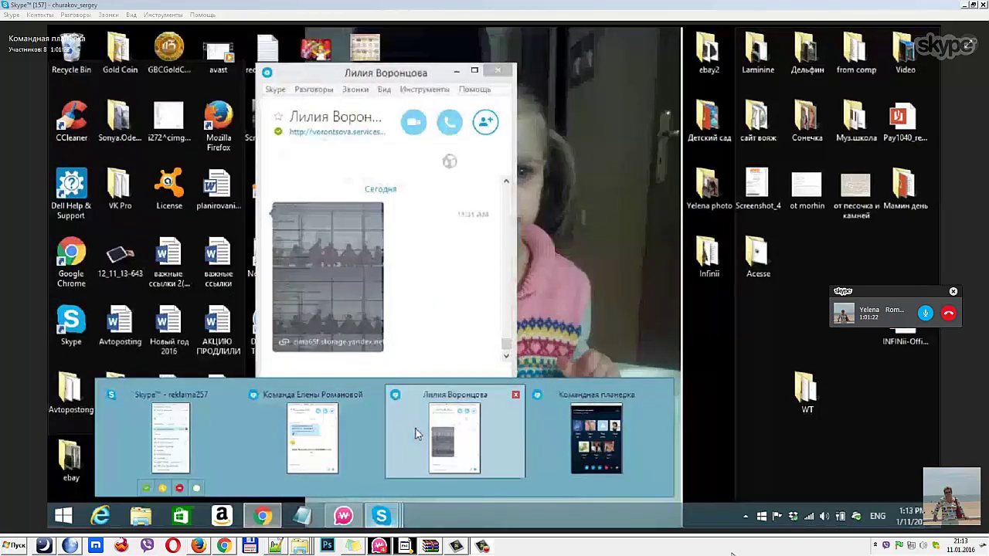
{"action": "left_click", "coordinate": [414, 432]}
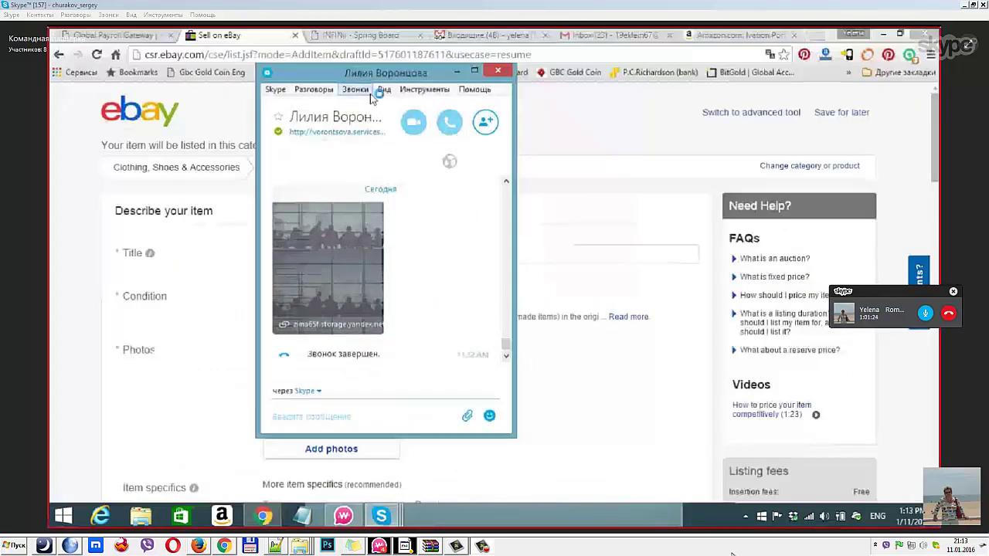
{"action": "left_click", "coordinate": [498, 70]}
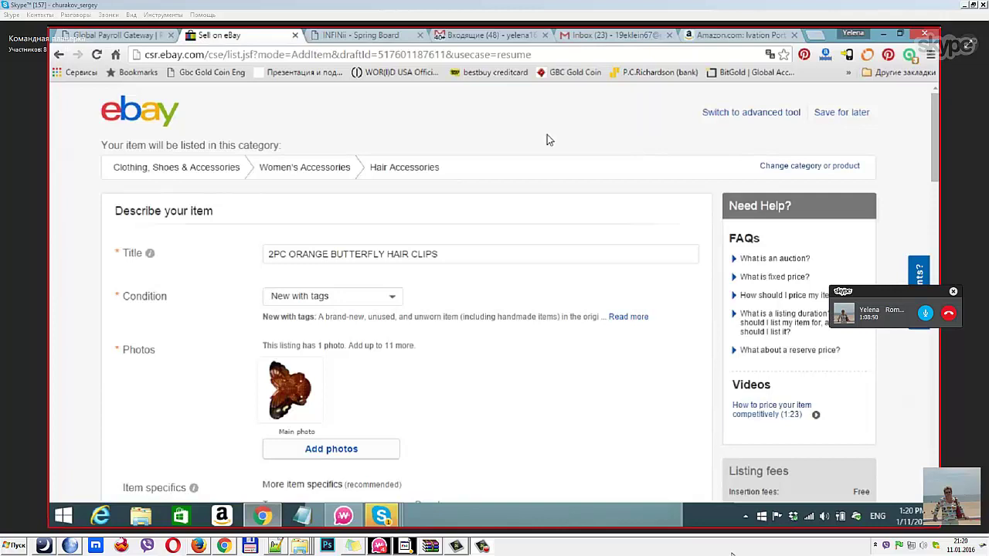
Step: Switch to Skype, open the ongoing group call's conversation and end the screen sharing
{"action": "mouse_move", "coordinate": [895, 508]}
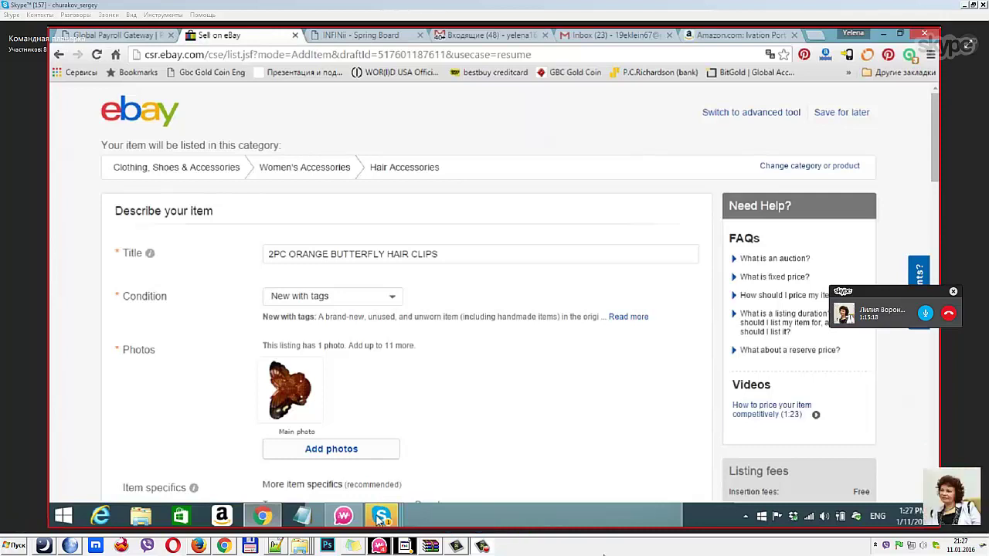
{"action": "mouse_move", "coordinate": [380, 519]}
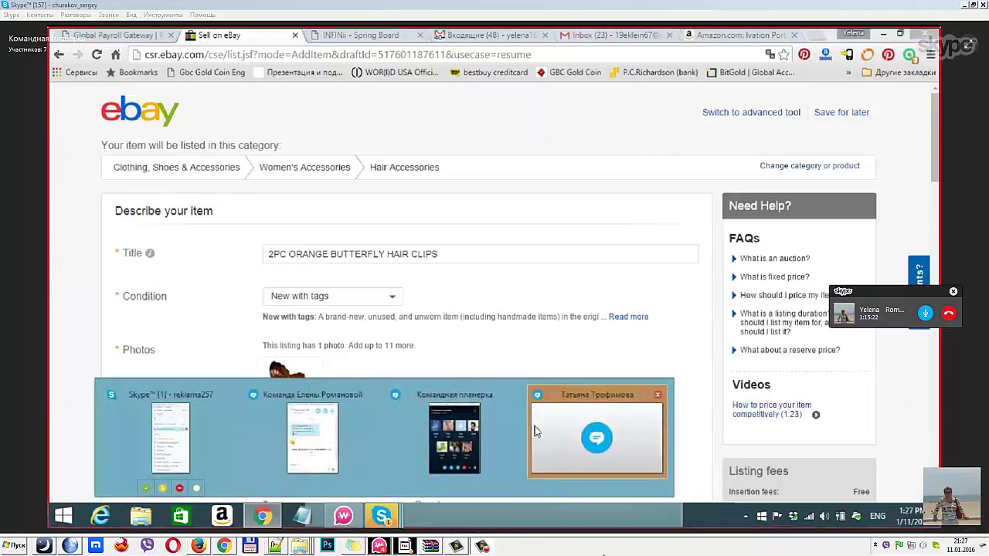
{"action": "mouse_move", "coordinate": [544, 433]}
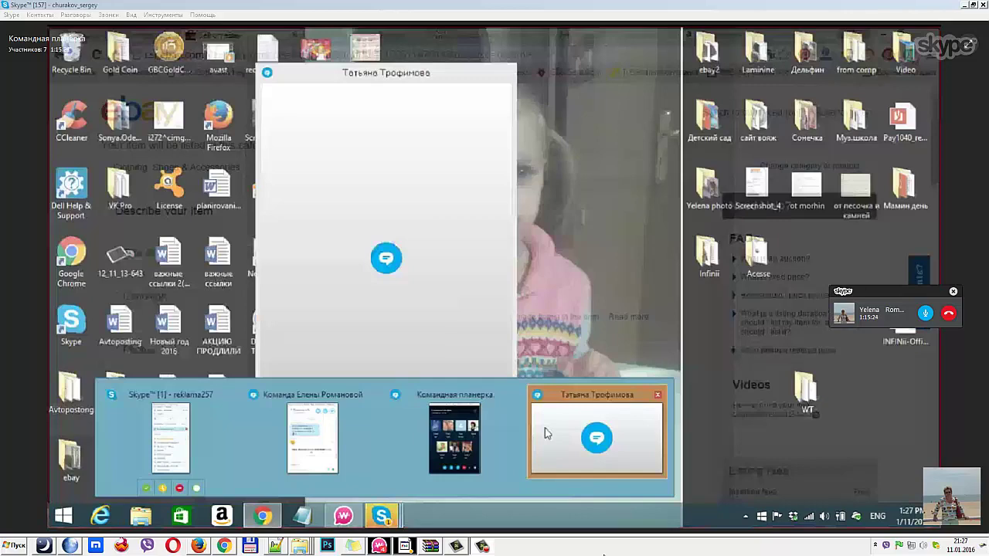
{"action": "mouse_move", "coordinate": [198, 429]}
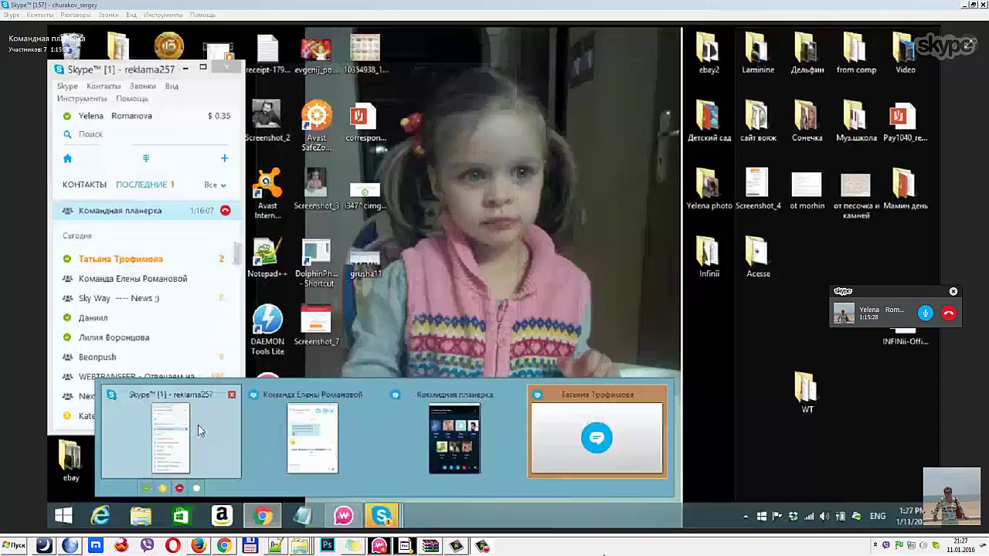
{"action": "left_click", "coordinate": [198, 430]}
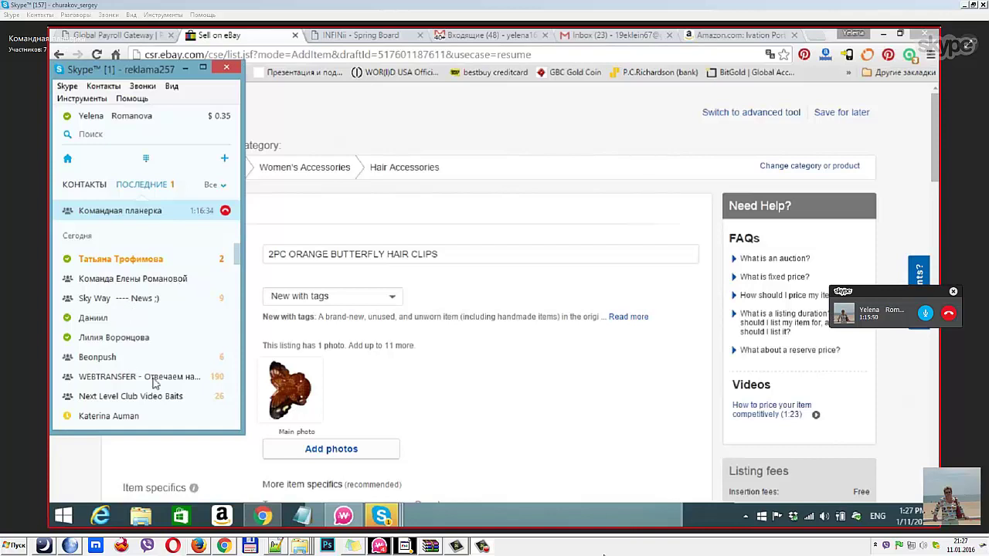
{"action": "double_click", "coordinate": [120, 211]}
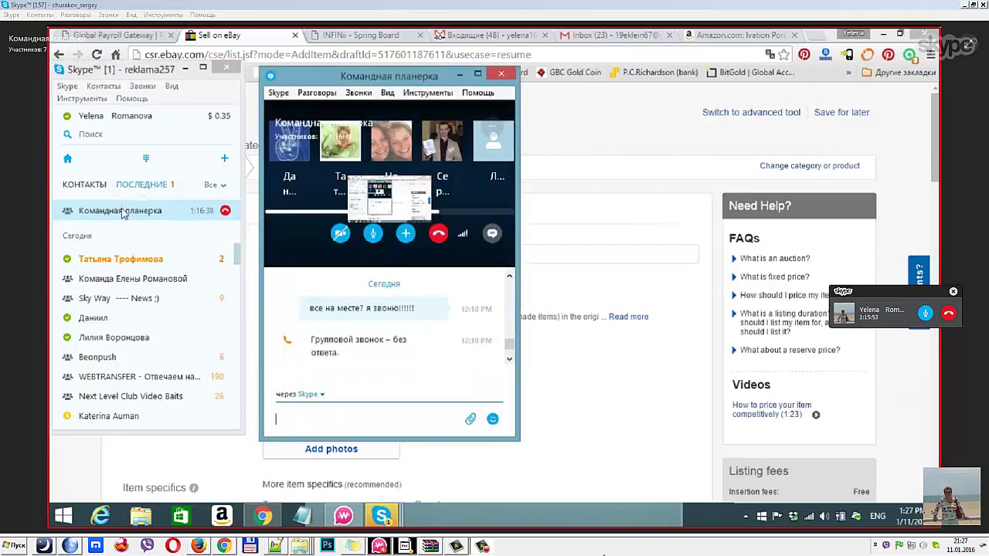
{"action": "left_click", "coordinate": [406, 234]}
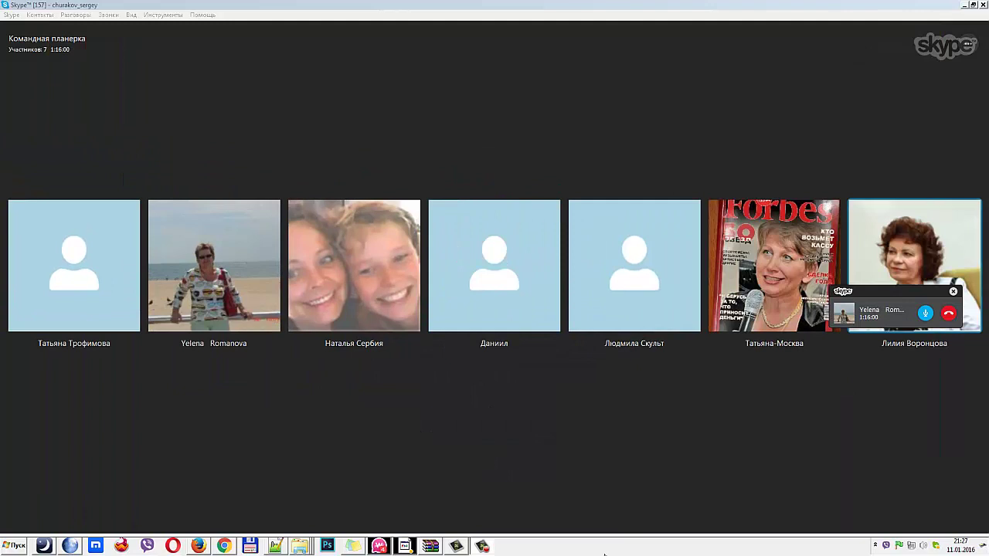
Step: Bring up the screen recorder and stop the recording
{"action": "mouse_move", "coordinate": [570, 492]}
{"action": "mouse_move", "coordinate": [578, 446]}
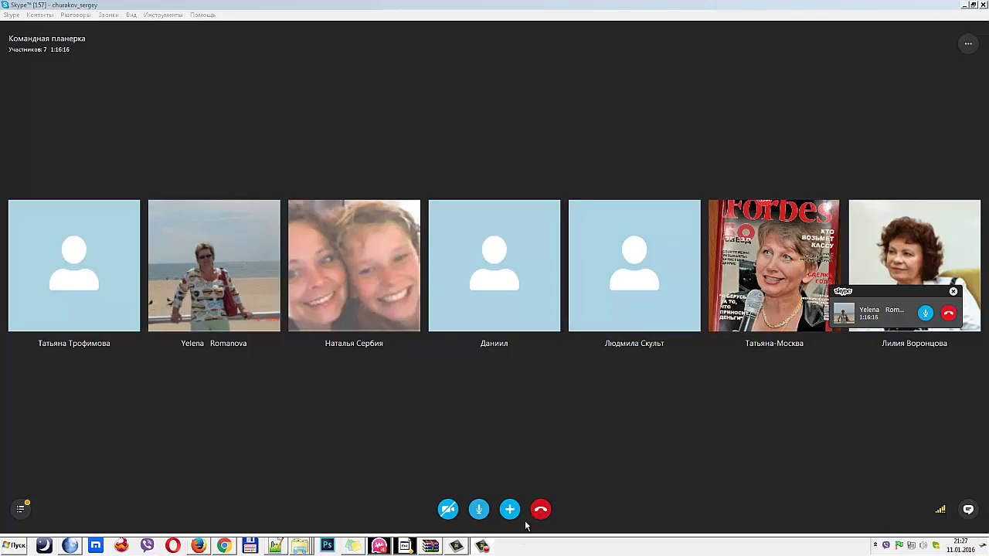
{"action": "left_click", "coordinate": [481, 546]}
{"action": "left_click", "coordinate": [592, 493]}
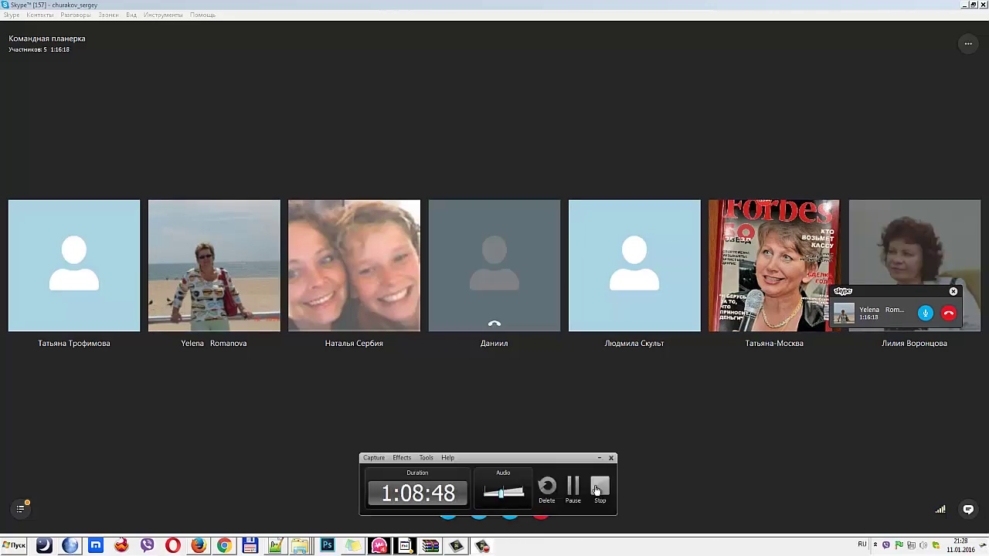